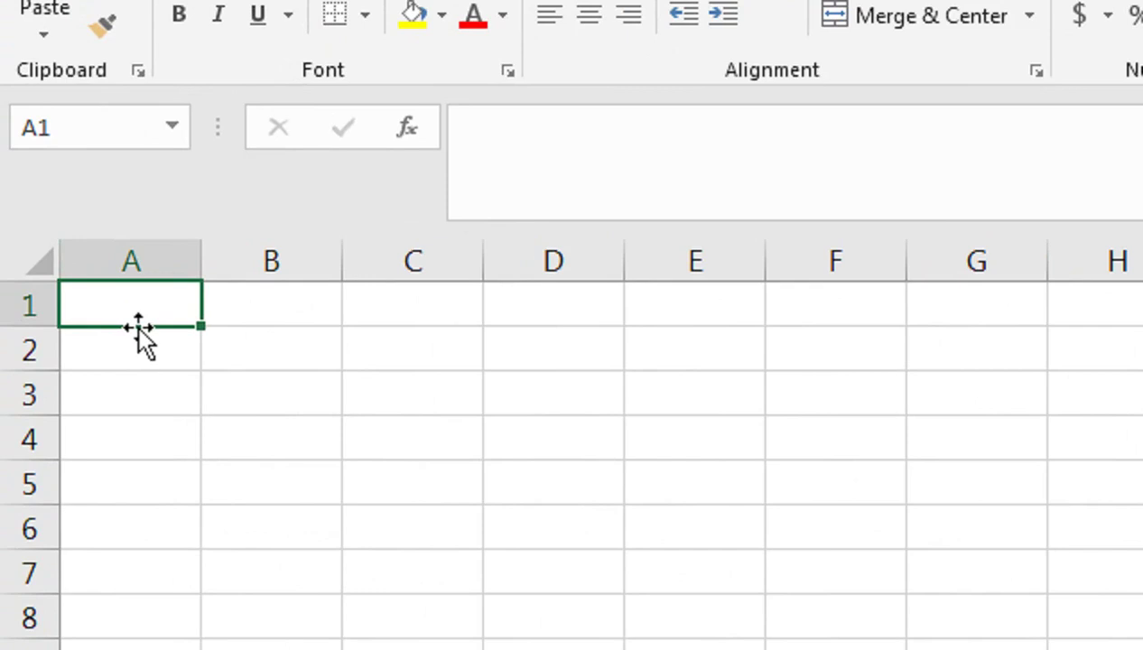
Enter the title "Expense Reimbursement" in cell A1.
type("Es")
key("BackSpace")
type("xpe")
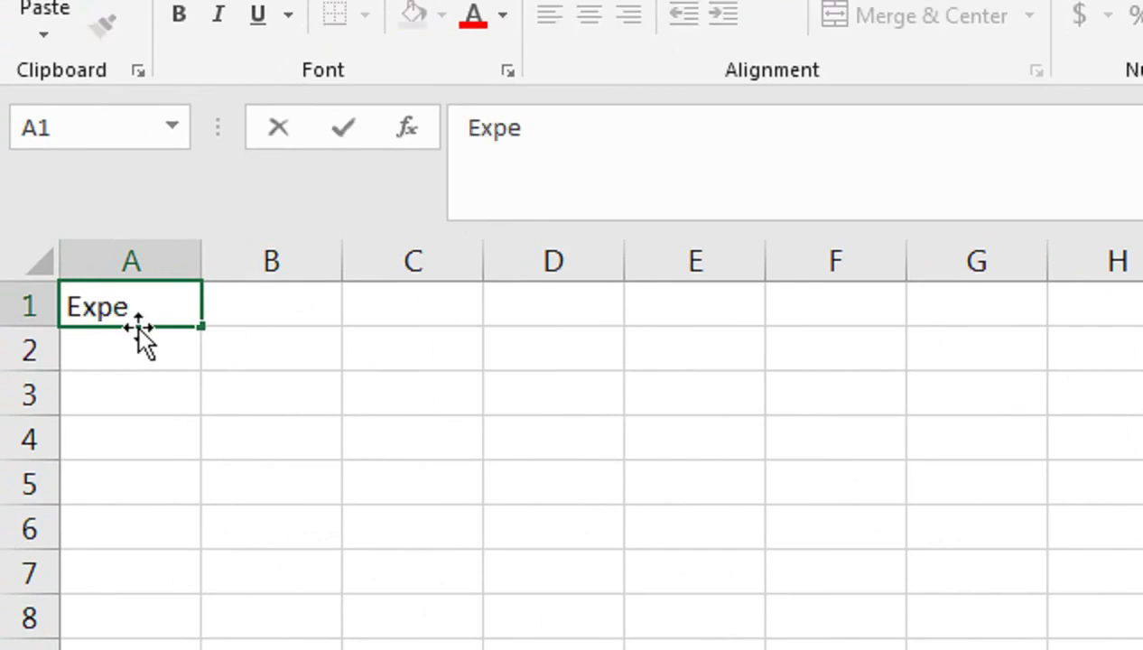
type("nse Re")
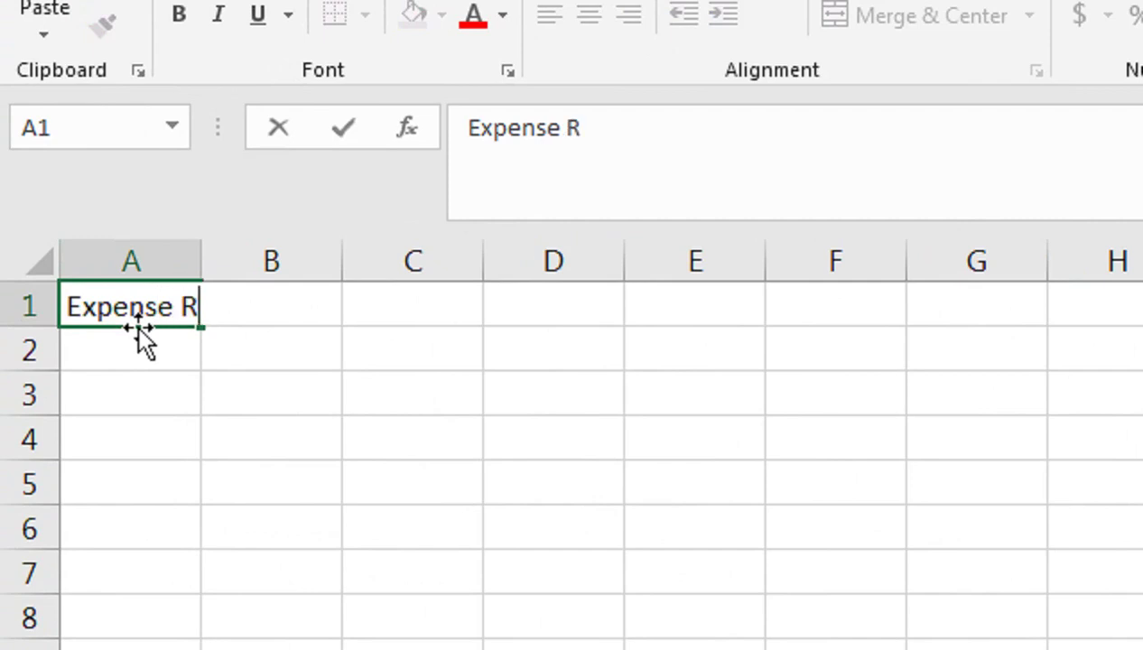
type("i")
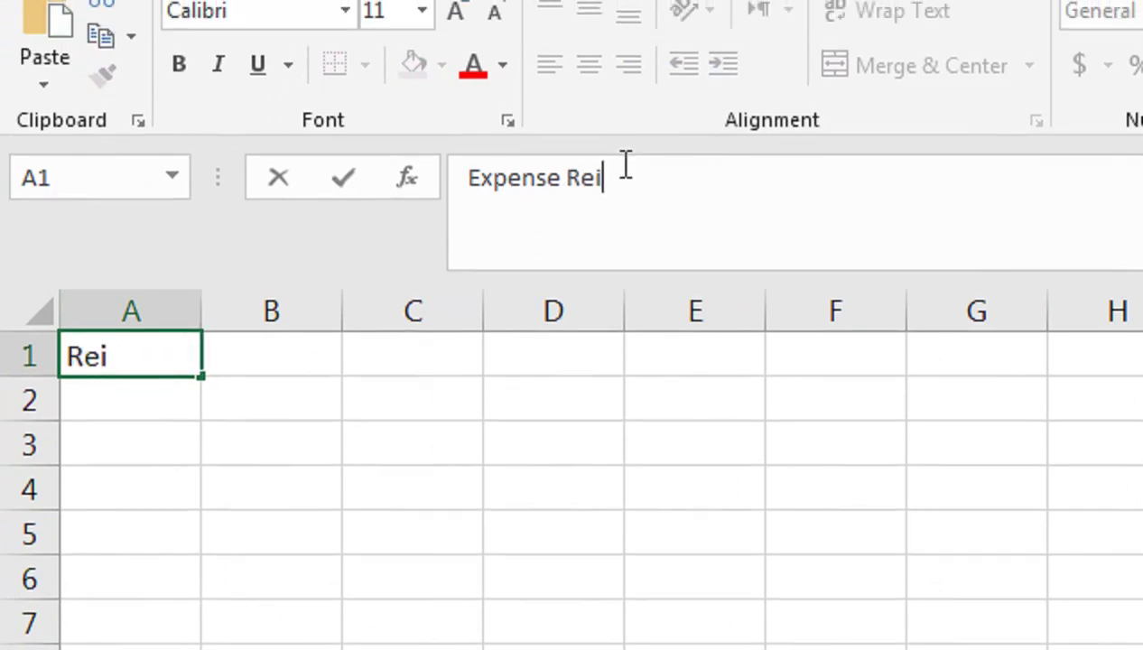
type("mburment")
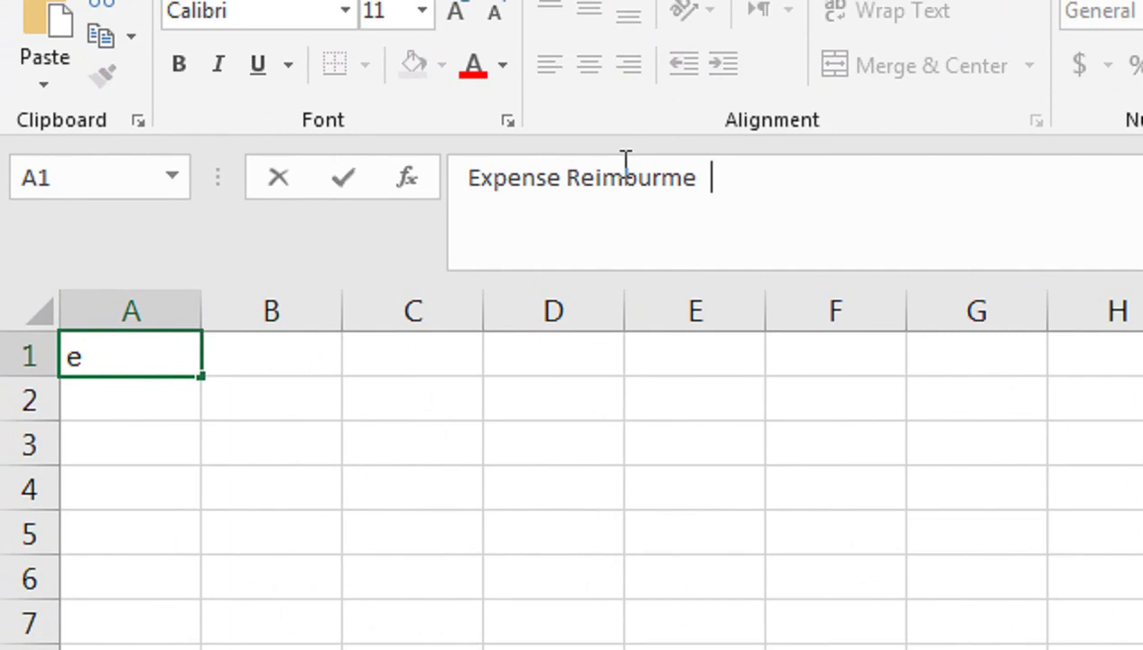
left_click(664, 178)
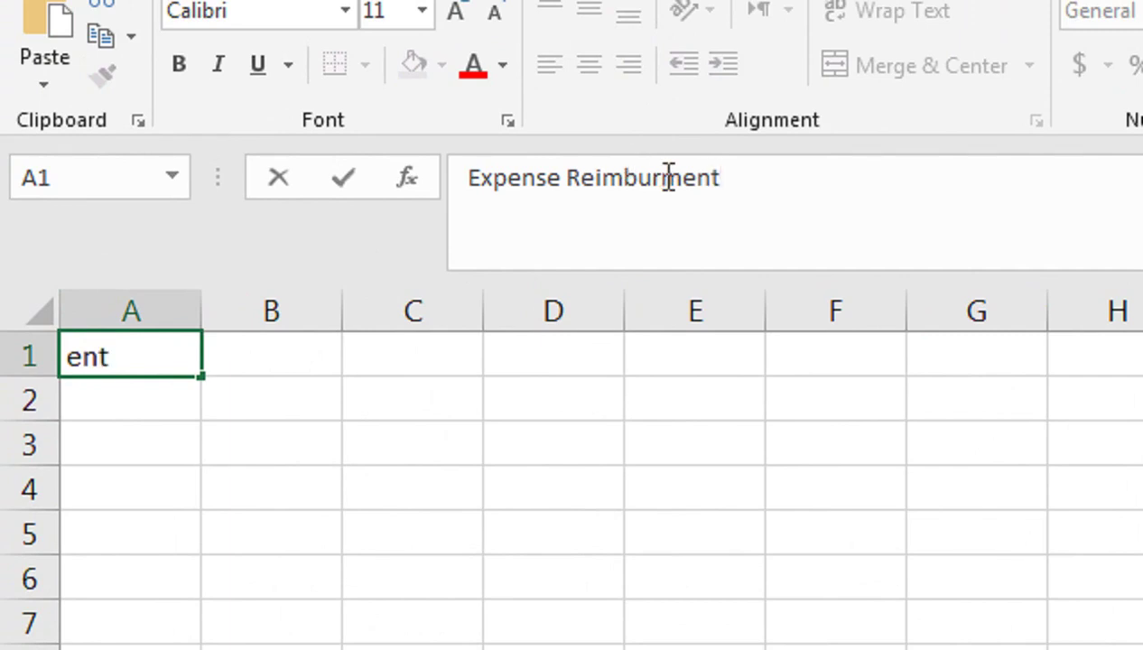
type("se")
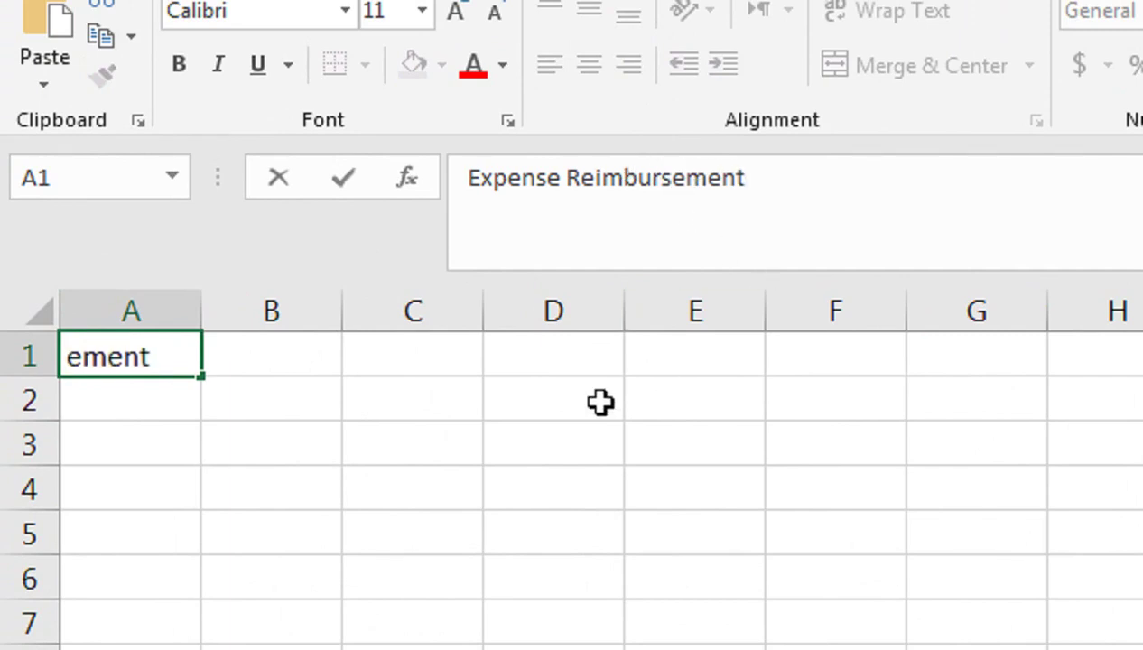
left_click(117, 386)
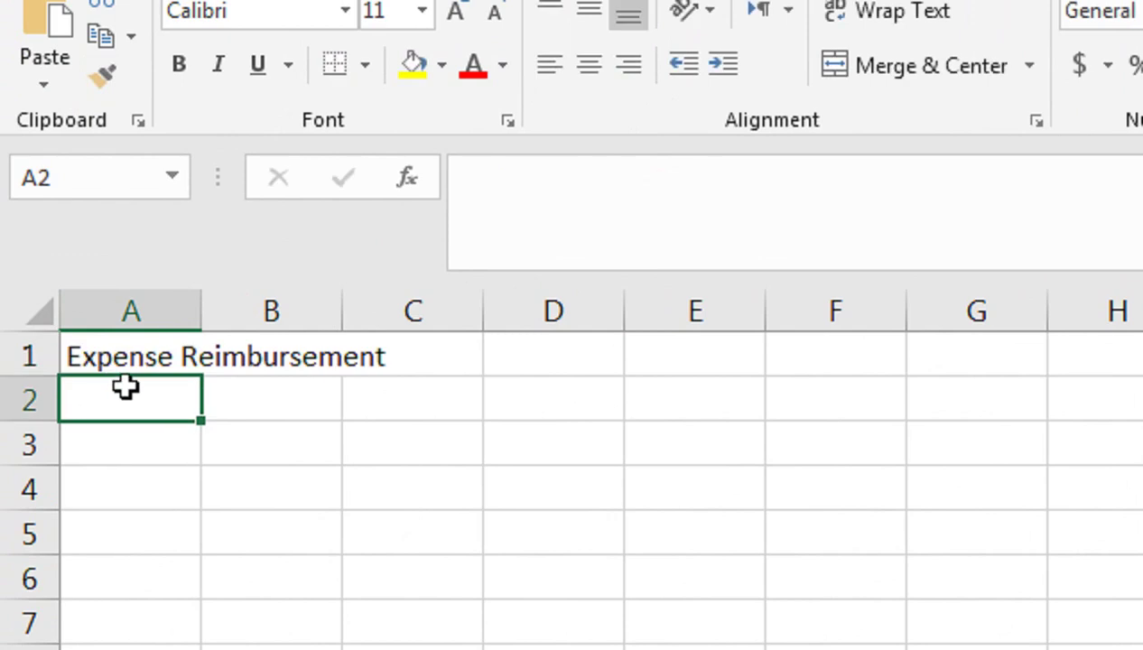
Enter the labels "Empoyee Name" in B3 and "ID" in B4.
left_click(297, 457)
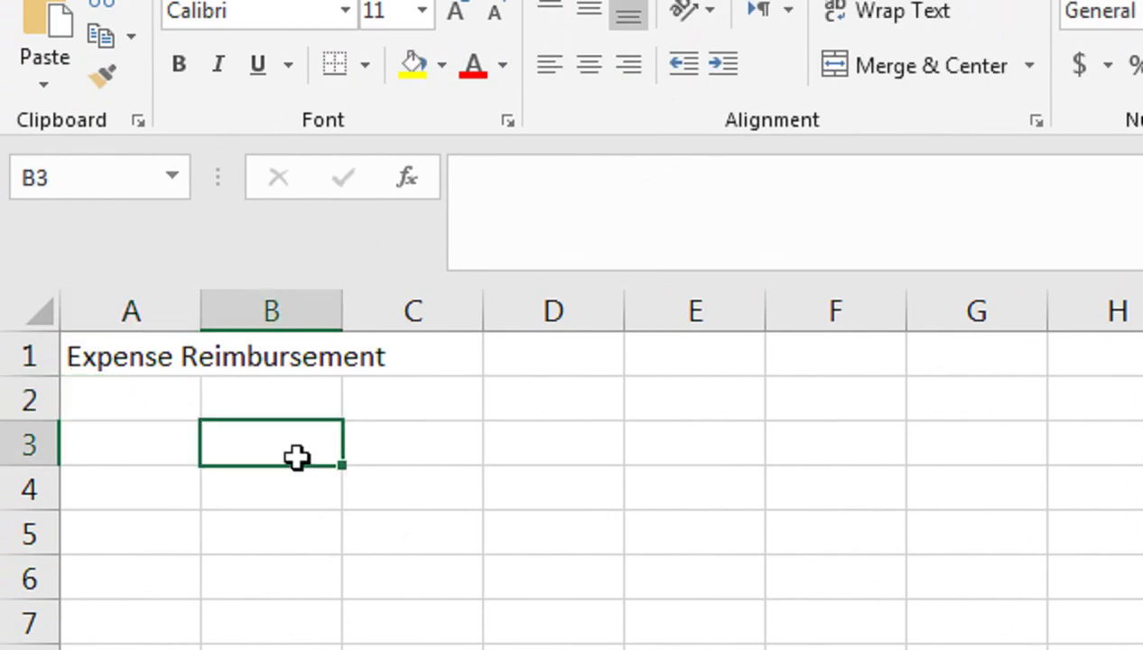
type("Empoyye")
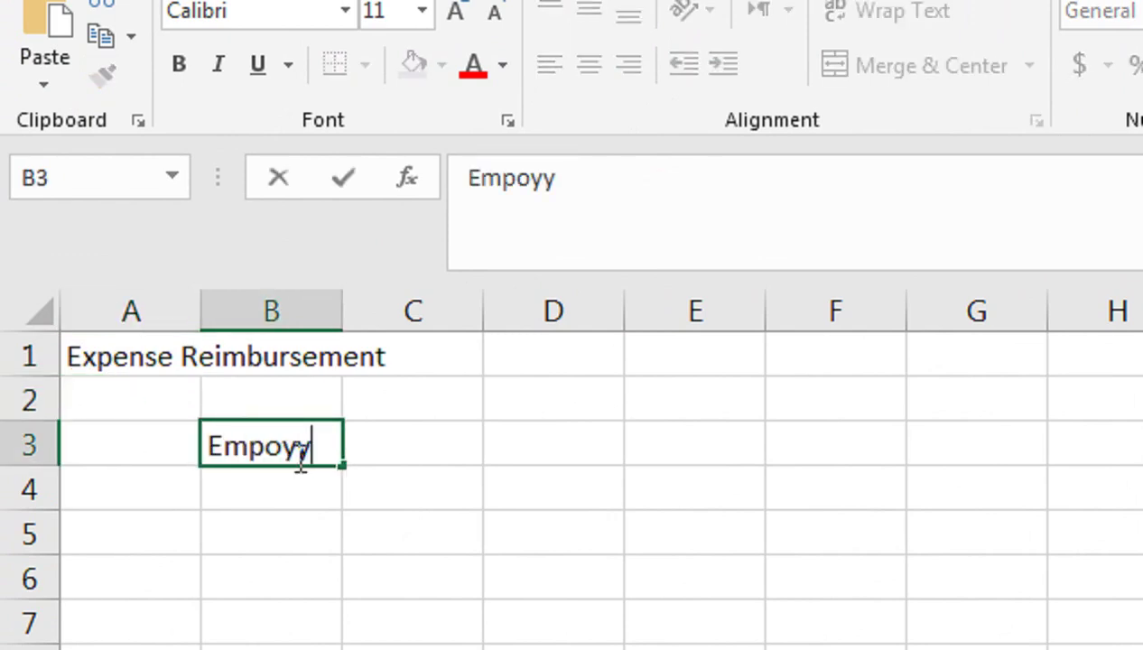
key("BackSpace")
key("BackSpace")
key("BackSpace")
type("ee Name")
key("Return")
type("ID")
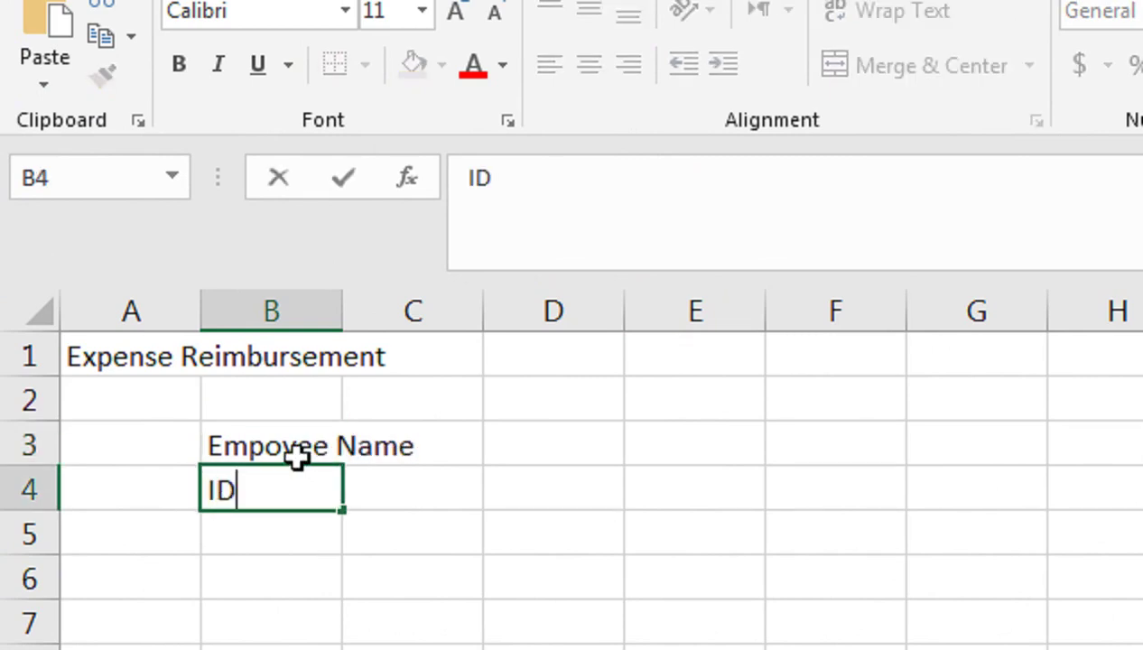
key("Tab")
Widen column C to about twice its width, and merge and center the title across A1:E1.
left_click_drag(482, 307, 658, 316)
left_click_drag(73, 343, 905, 348)
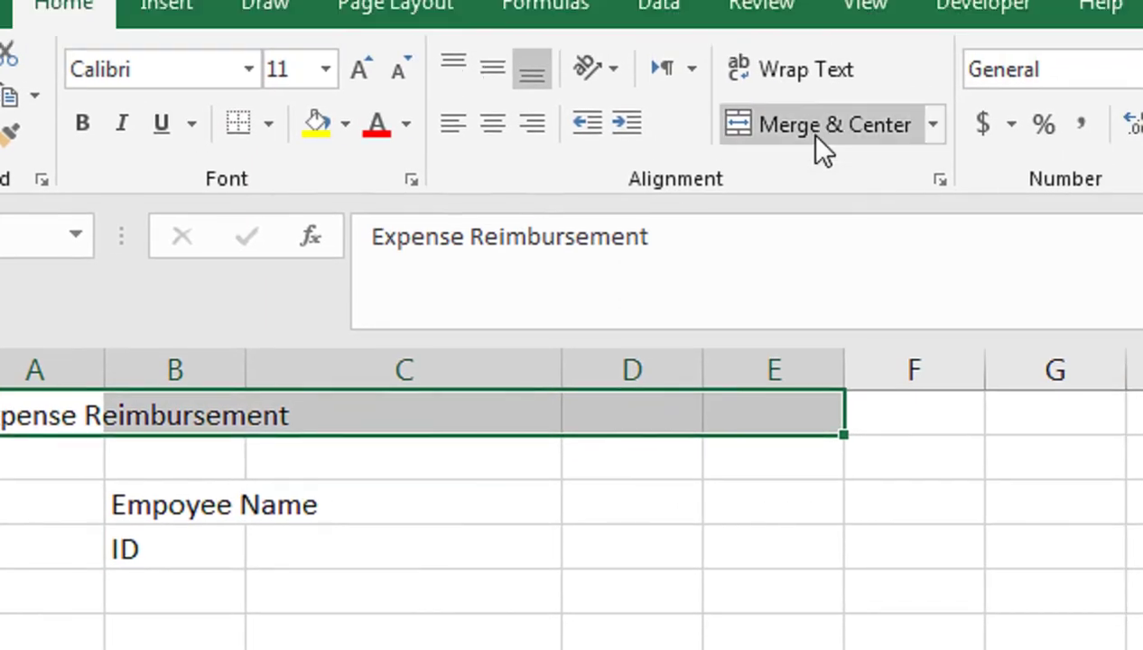
left_click(862, 70)
Make row 1 about twice as tall and format the title as middle-aligned, bold and three font sizes larger.
left_click_drag(50, 456, 50, 506)
left_click(588, 88)
left_click(456, 155)
left_click(456, 155)
left_click(456, 155)
left_click(170, 215)
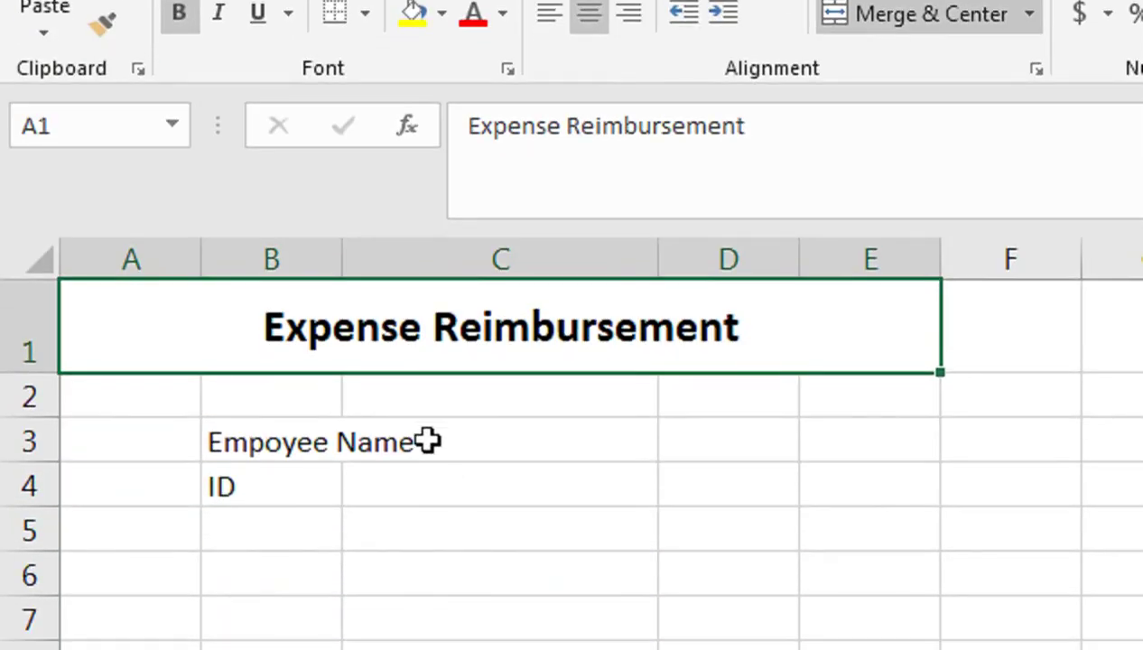
Widen columns B and C, and right-align the labels in B3:B4.
left_click_drag(343, 248, 434, 258)
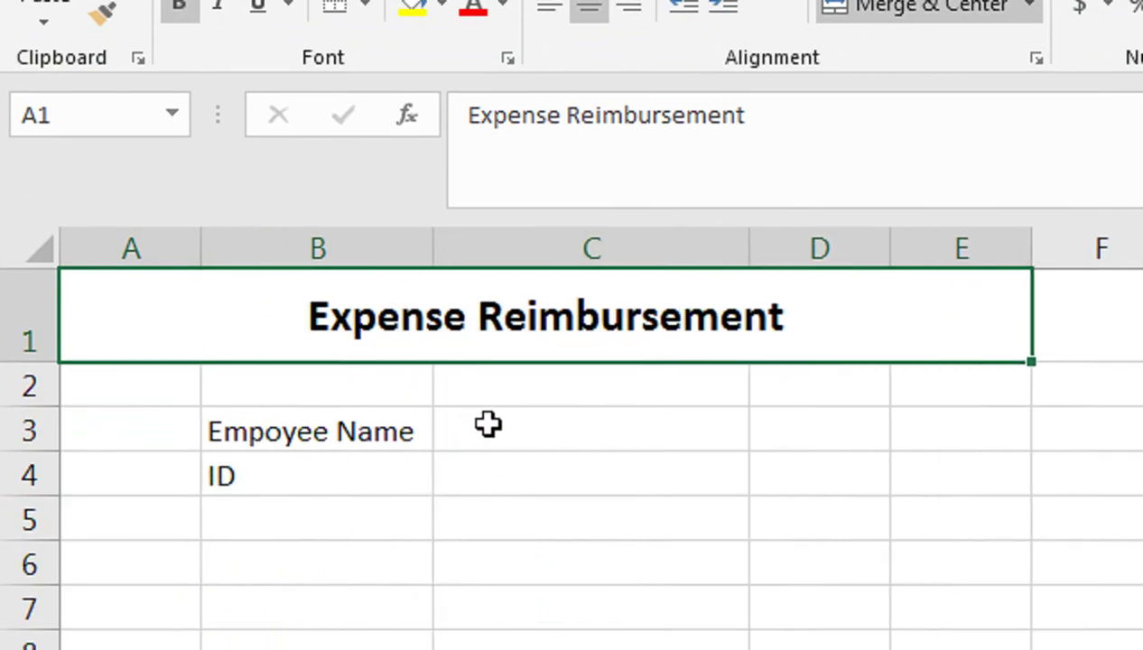
left_click_drag(752, 247, 782, 250)
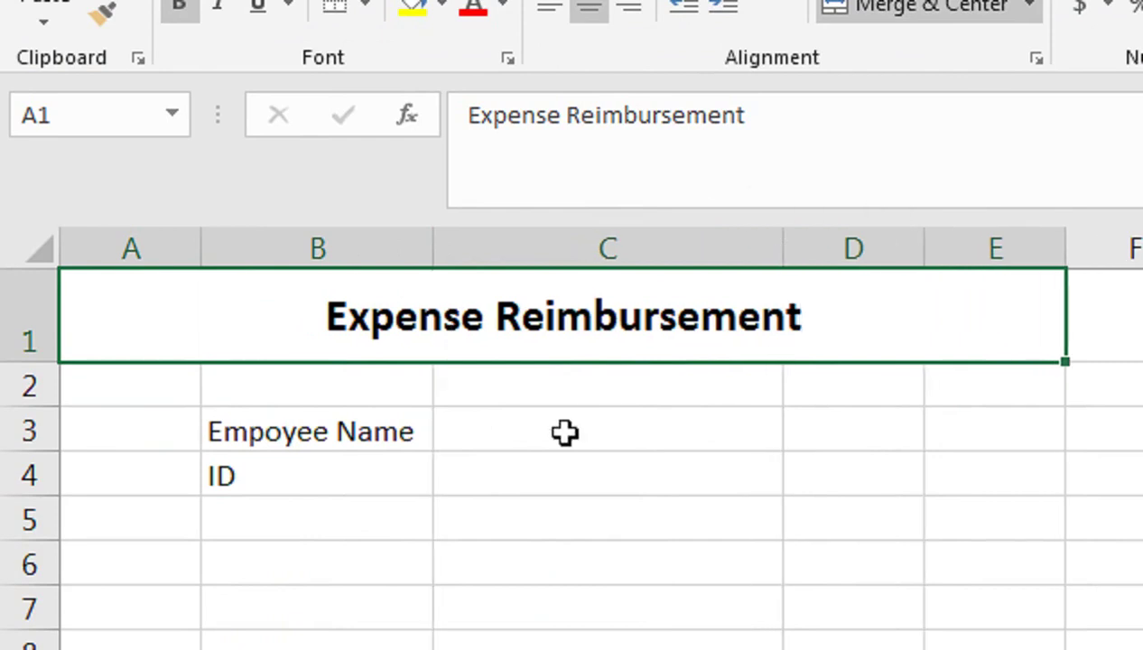
left_click_drag(379, 442, 379, 479)
left_click(630, 100)
Fill the input cells C3:C4 with the lightest blue theme color.
left_click_drag(515, 528, 531, 565)
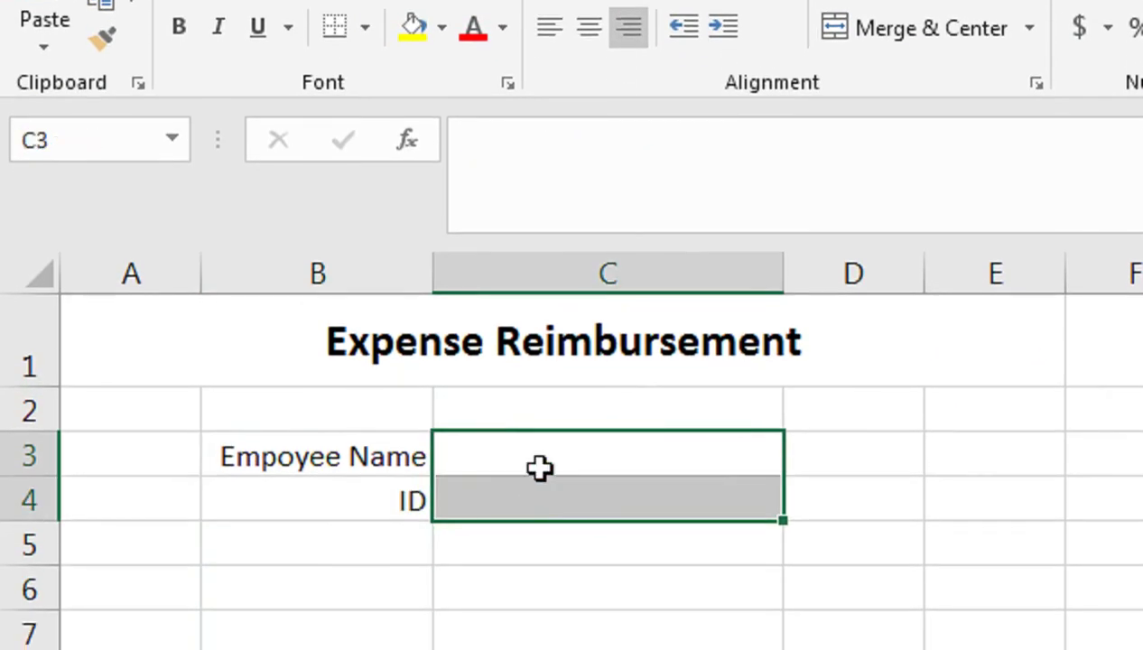
left_click(442, 28)
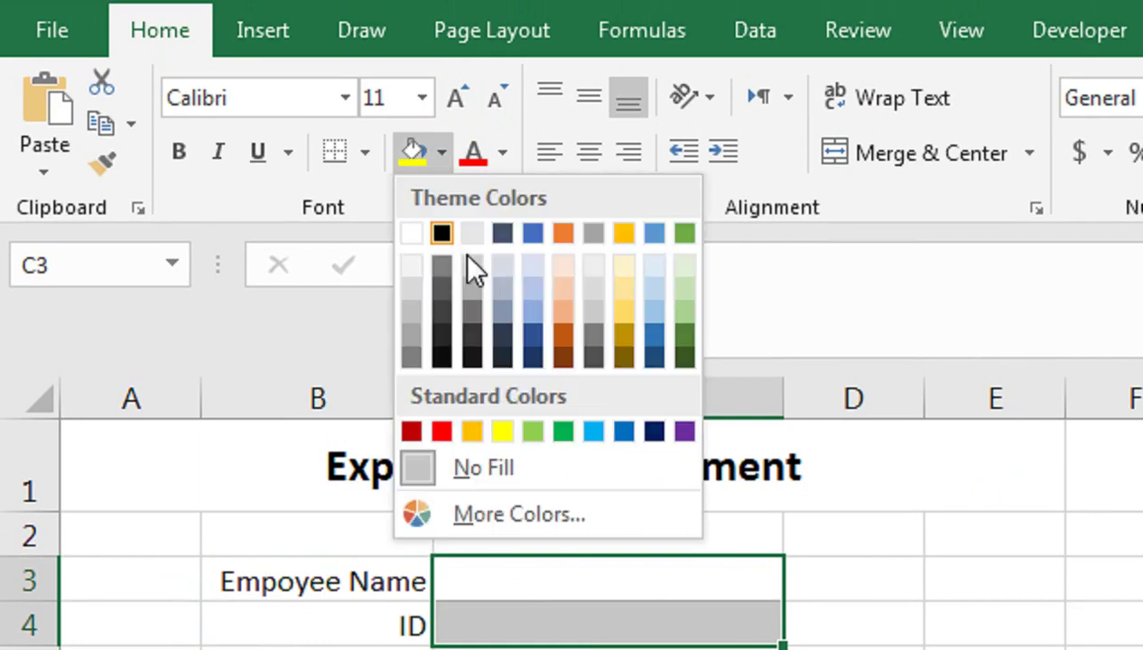
left_click(540, 271)
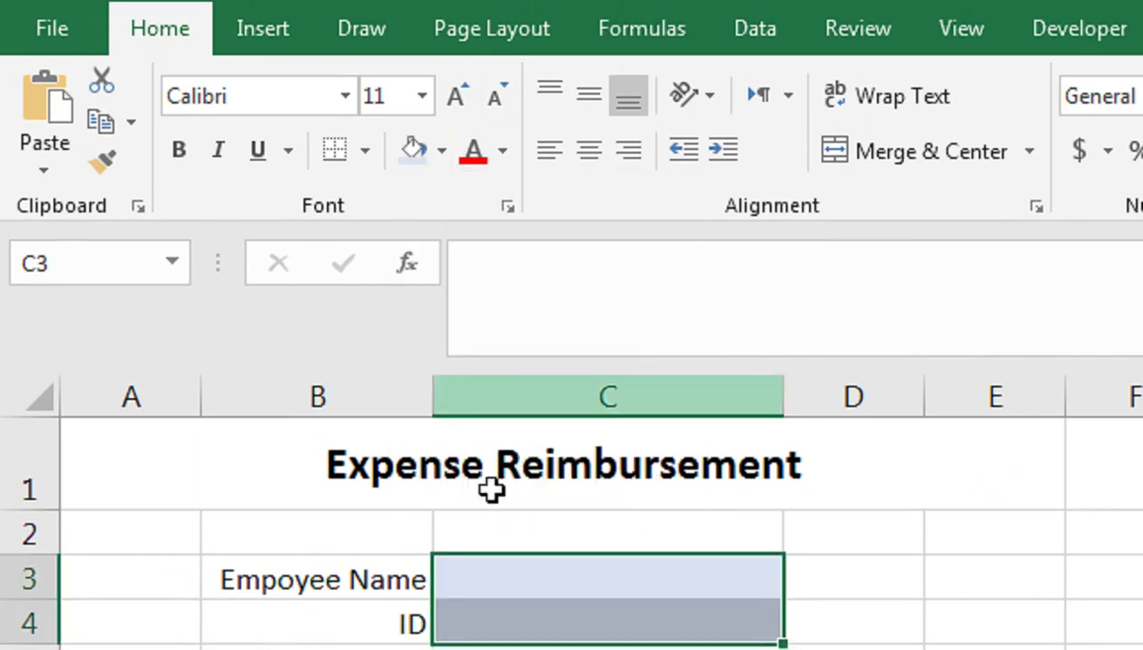
left_click(483, 518)
Enter the labels "Manager Name" in B6 and "Department" in B7.
left_click(264, 600)
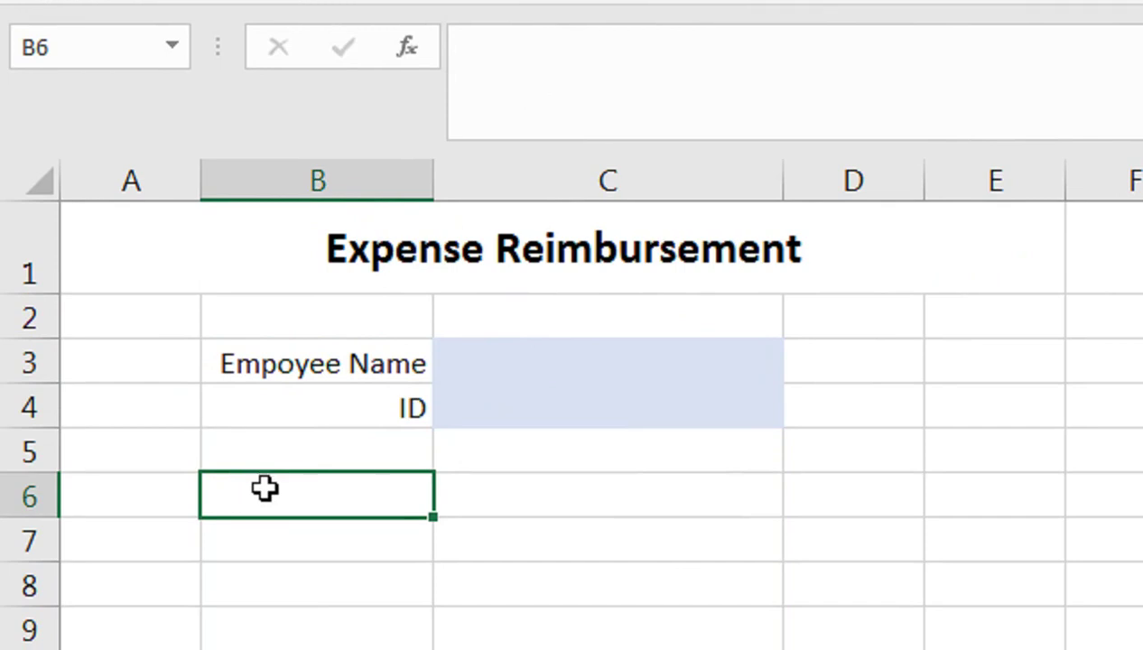
type("Manager Name")
key("Return")
type("Dep")
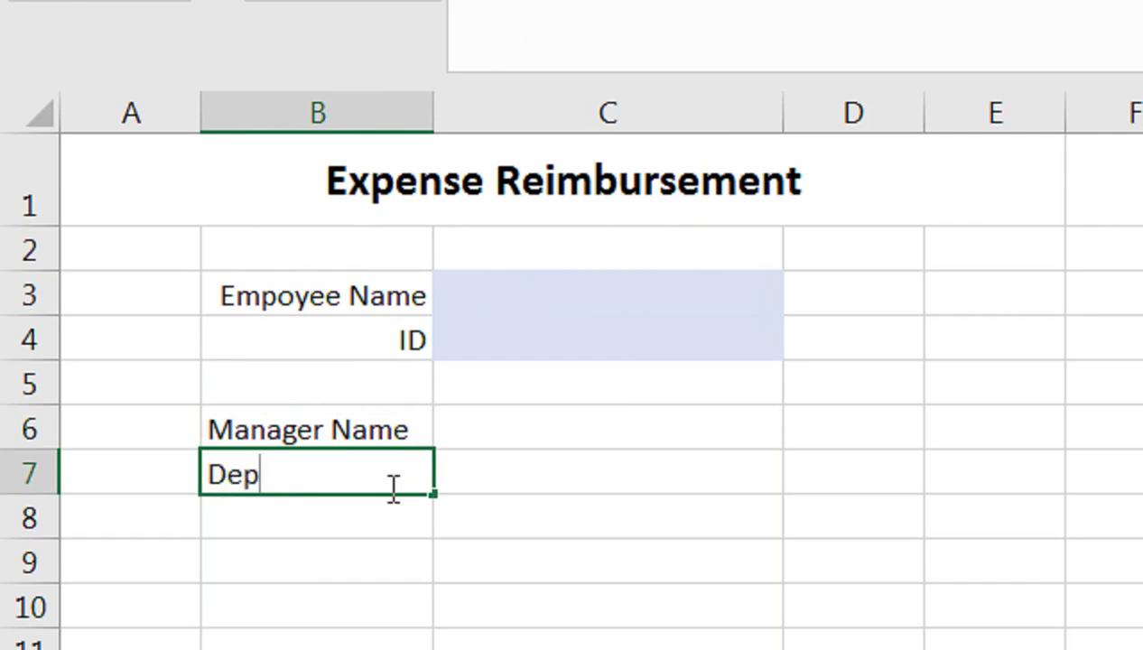
type("artment")
key("Return")
Enter the label "Purpose" in cell C9.
key("Return")
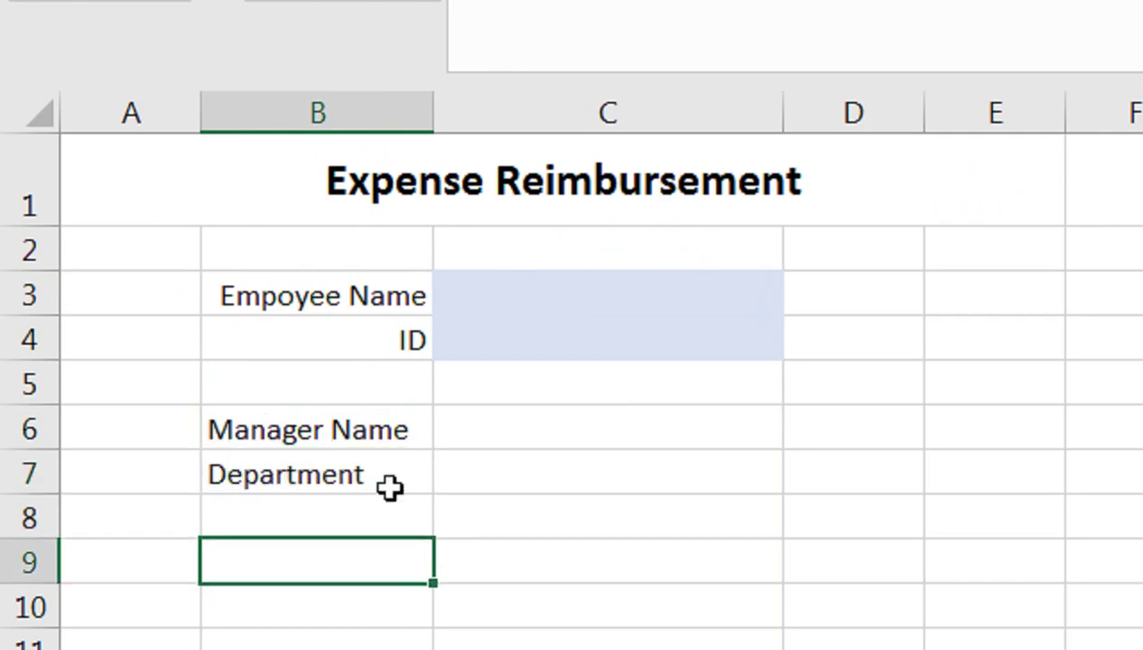
key("Tab")
type("P")
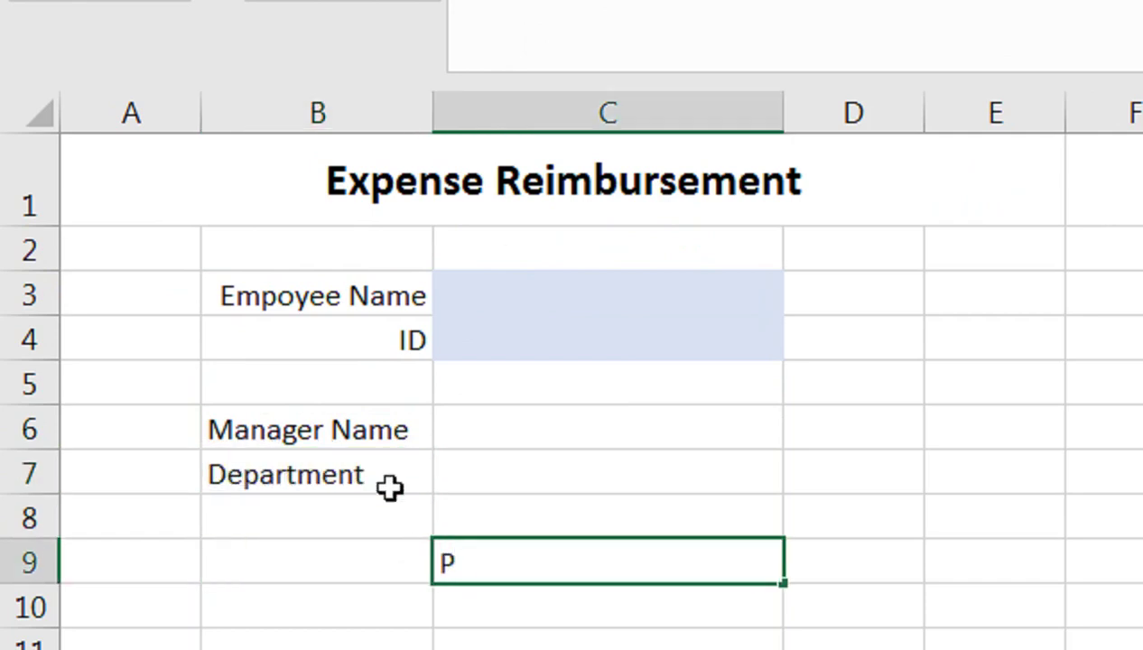
type("urpose")
key("Return")
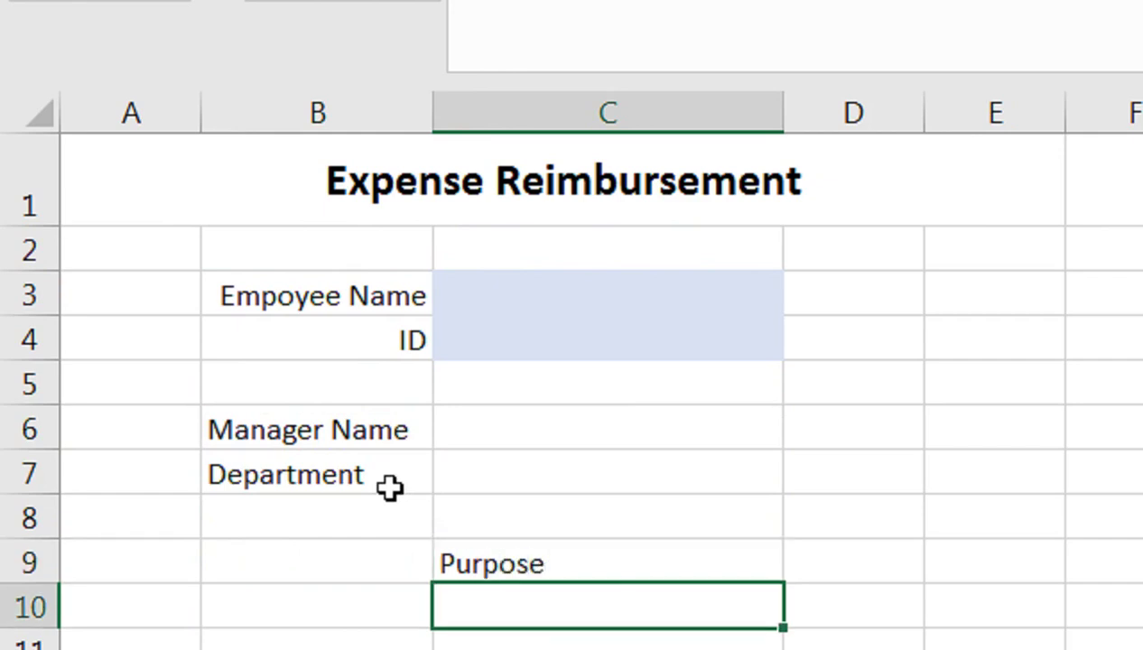
Apply the same light blue fill to C6:C7 and to cell C10.
left_click_drag(535, 432, 546, 464)
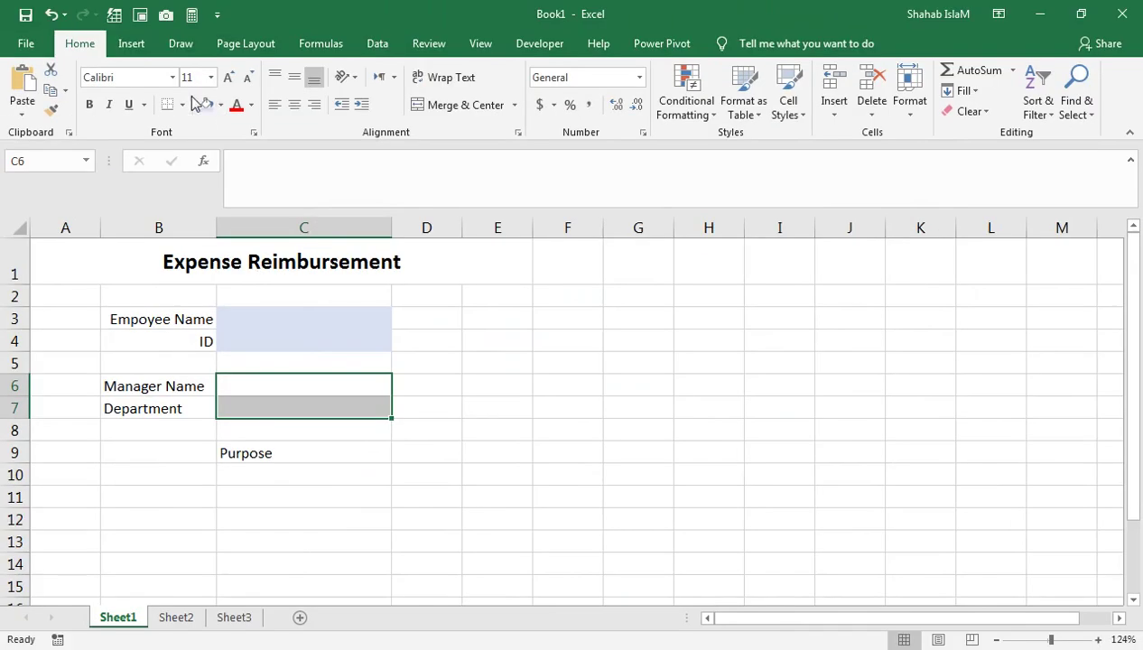
left_click(207, 105)
left_click(266, 475)
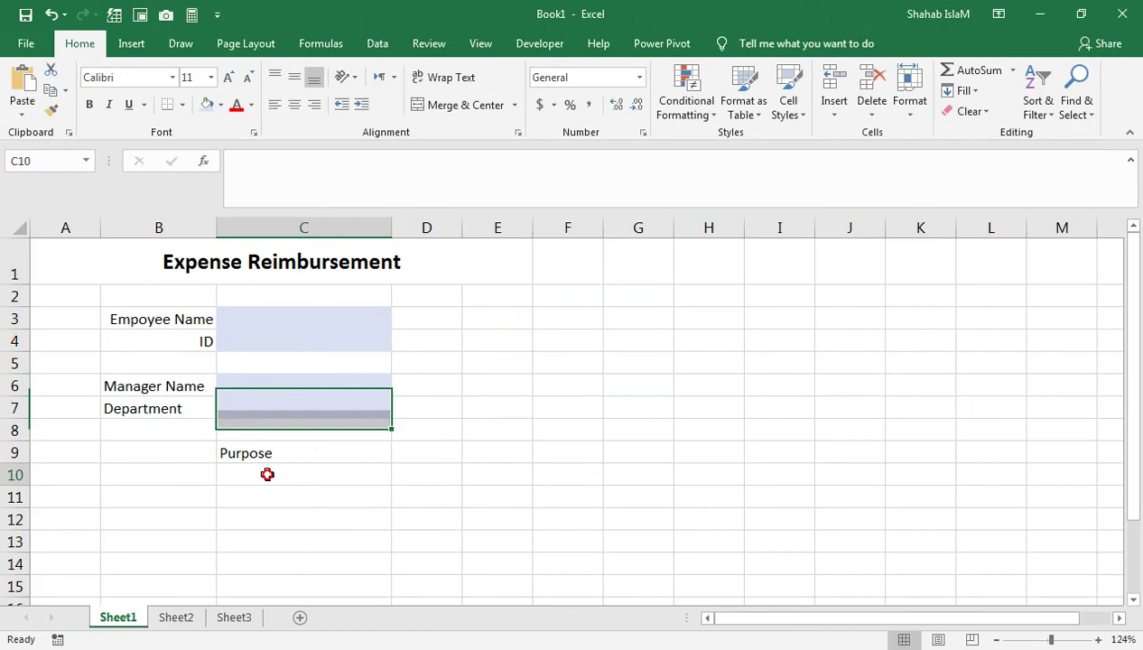
left_click(207, 105)
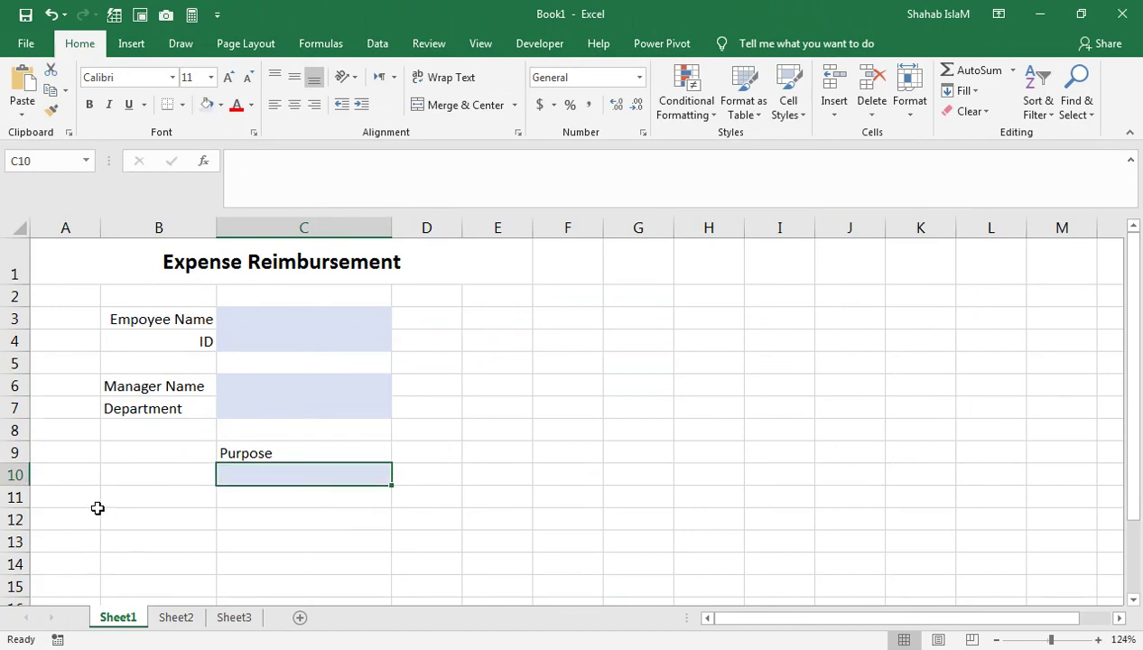
Widen columns D and E, and merge and center C10:E11 as the purpose field.
left_click_drag(462, 231, 494, 227)
left_click_drag(563, 234, 583, 232)
left_click_drag(239, 475, 503, 500)
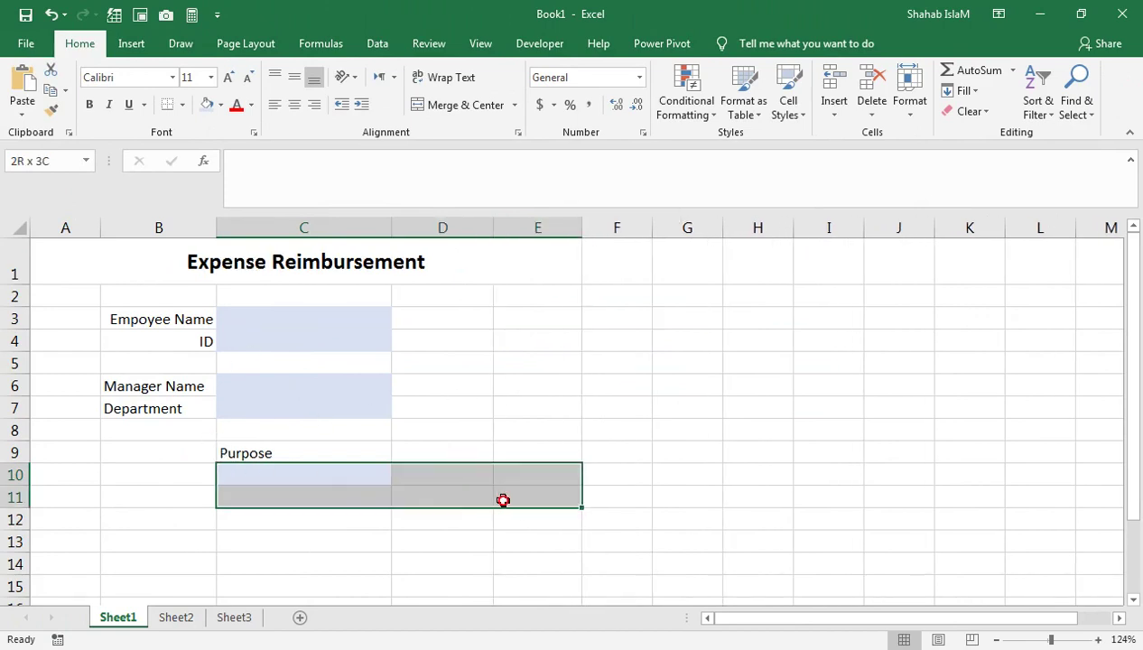
left_click(458, 104)
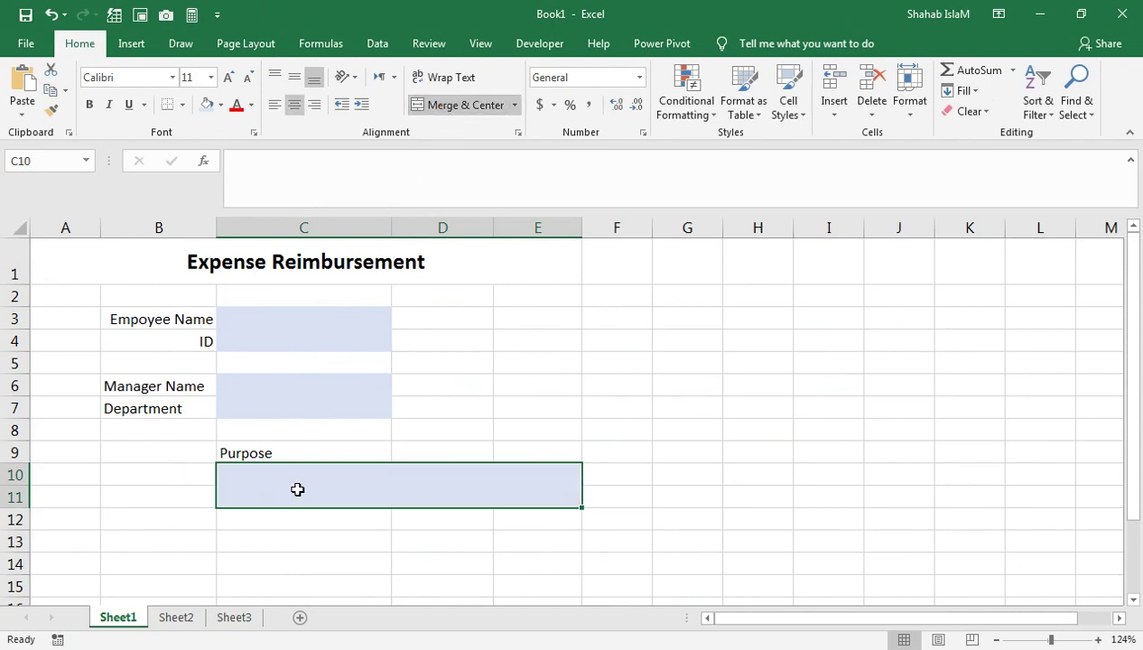
Enter the section heading "Itmeized Expenses" in cell A13.
left_click(81, 543)
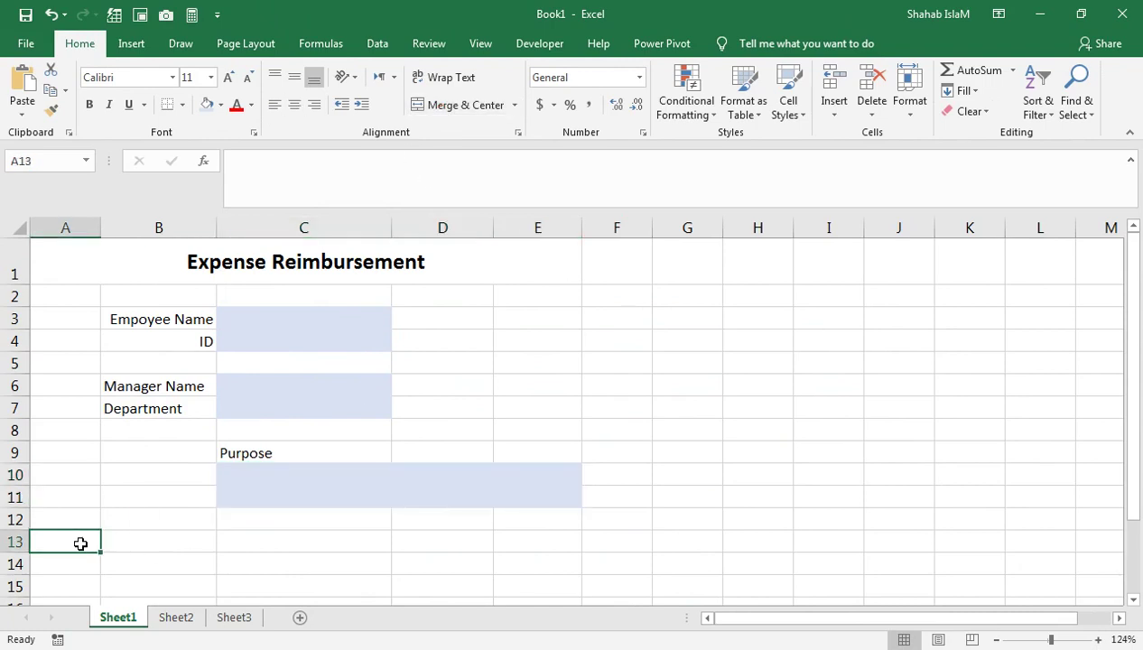
type("Itmeized Expenses")
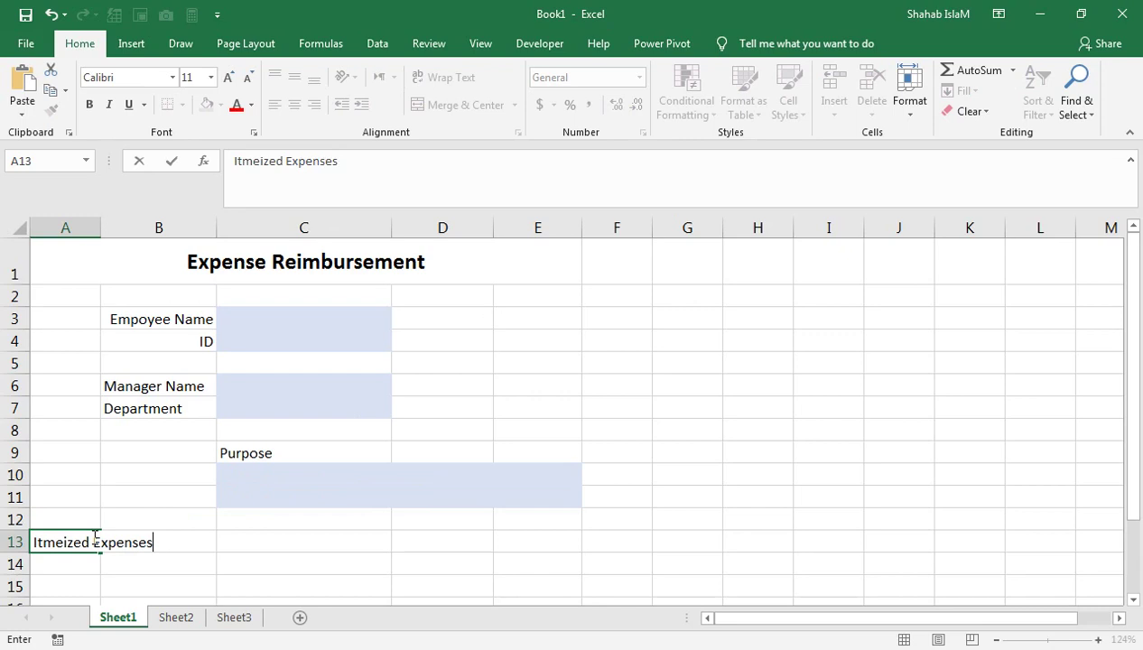
key("Return")
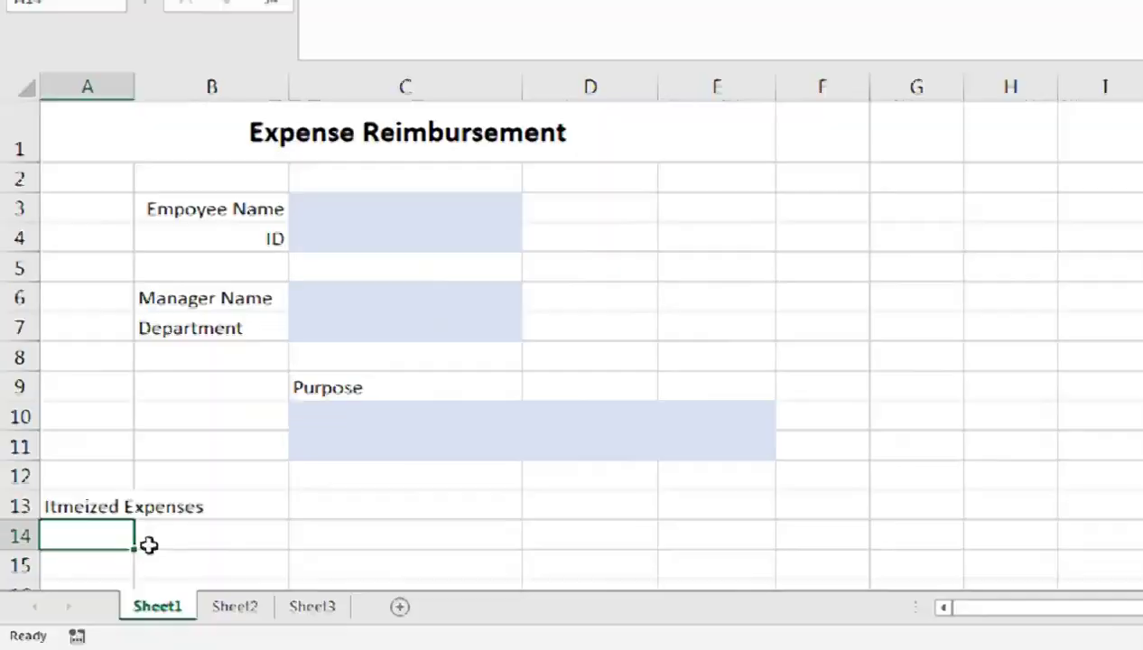
Enter the column headings "Date", "Category", "Description" and "Cost" in cells A14:D14.
type("Datre")
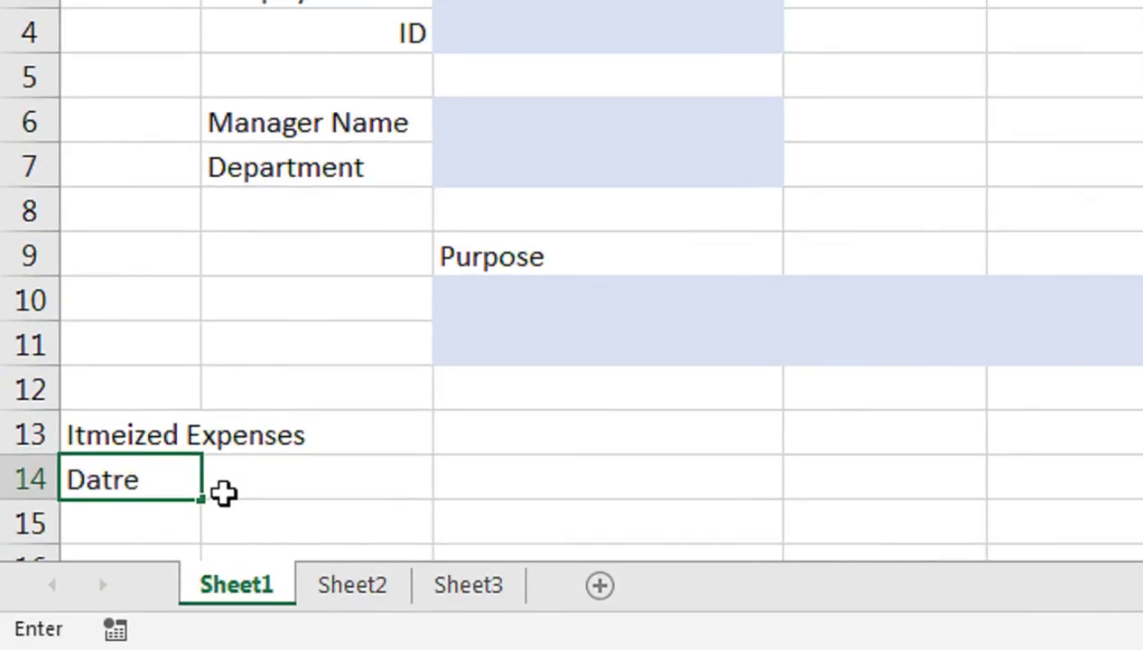
type("e")
key("Tab")
type("C")
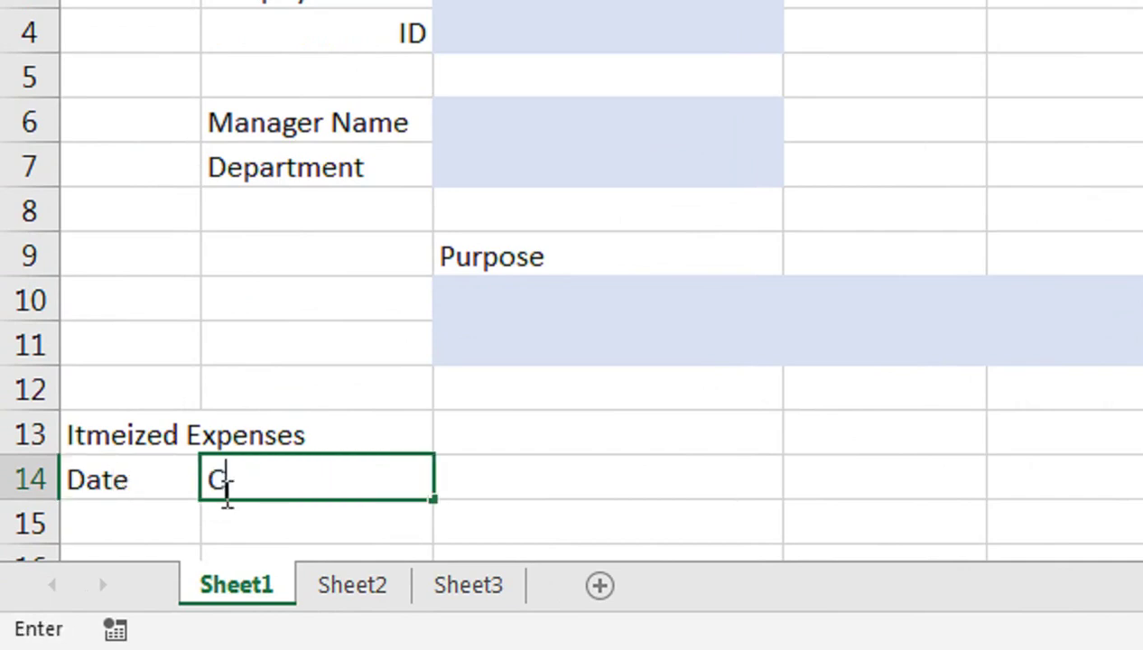
type("ategory")
key("Tab")
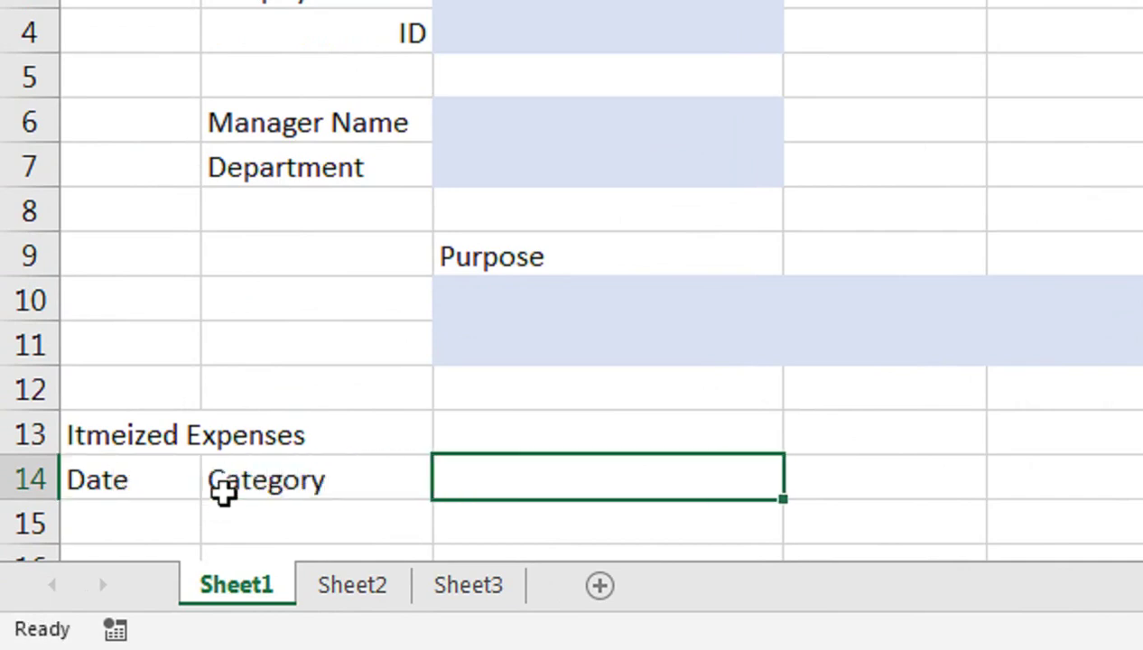
type("Des")
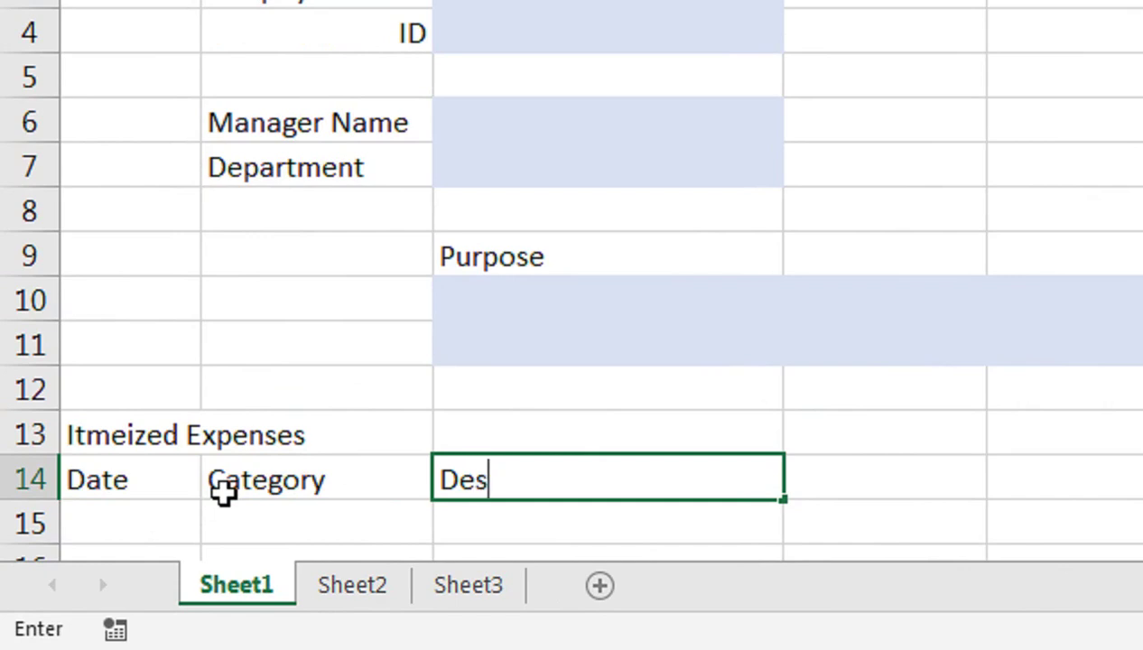
type("cription")
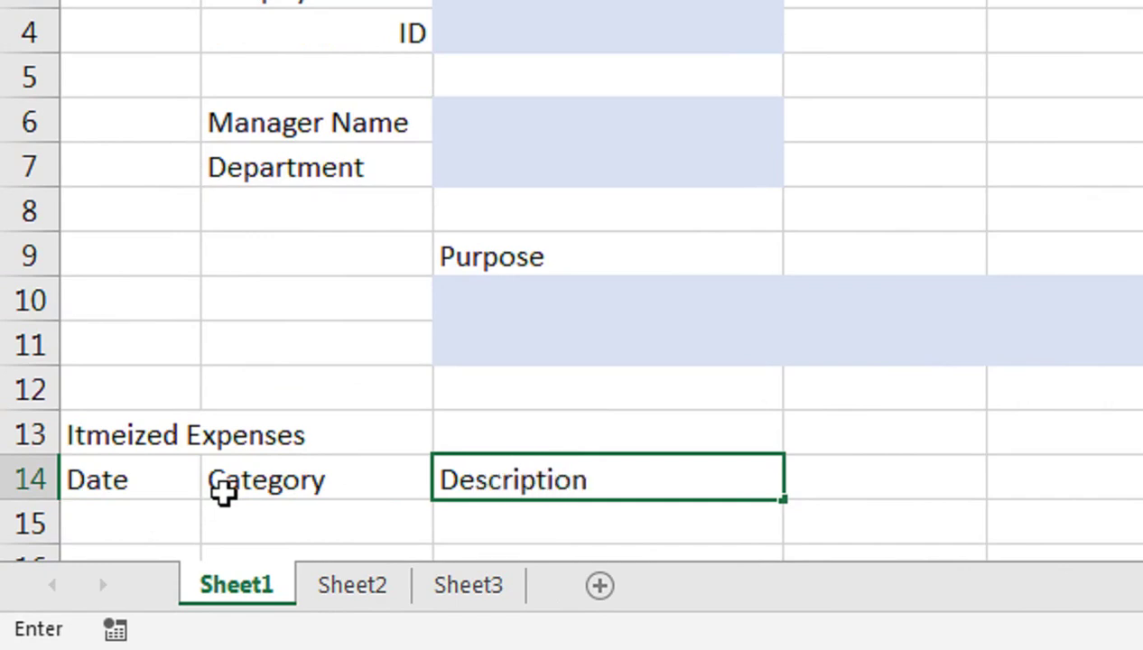
key("Tab")
type("Co")
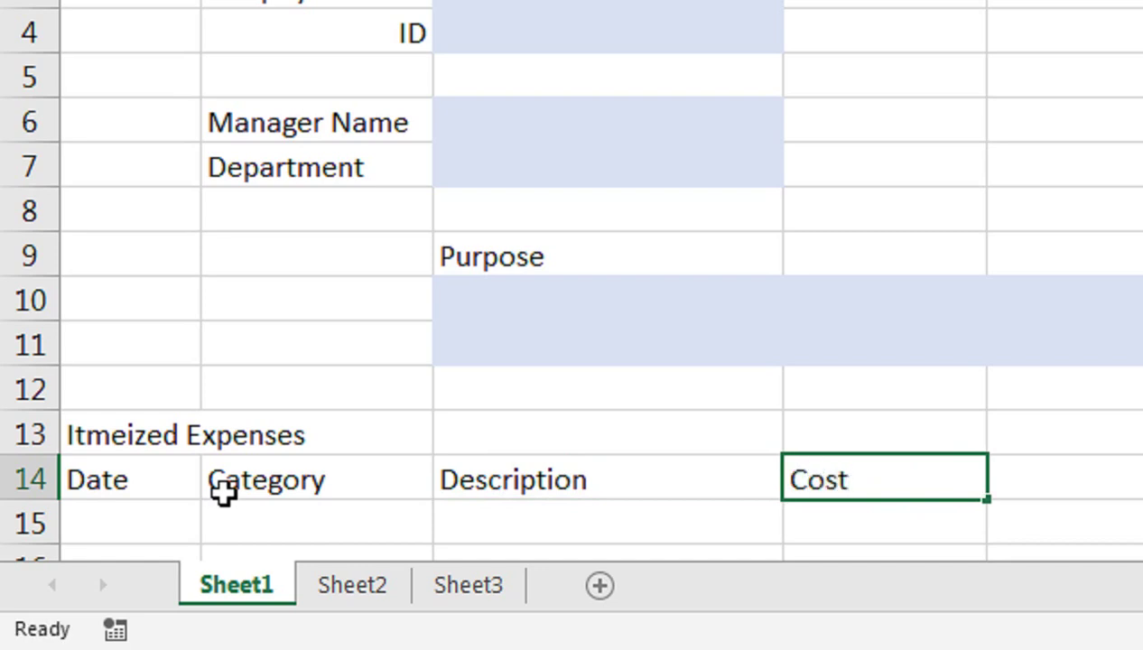
type("st")
key("Return")
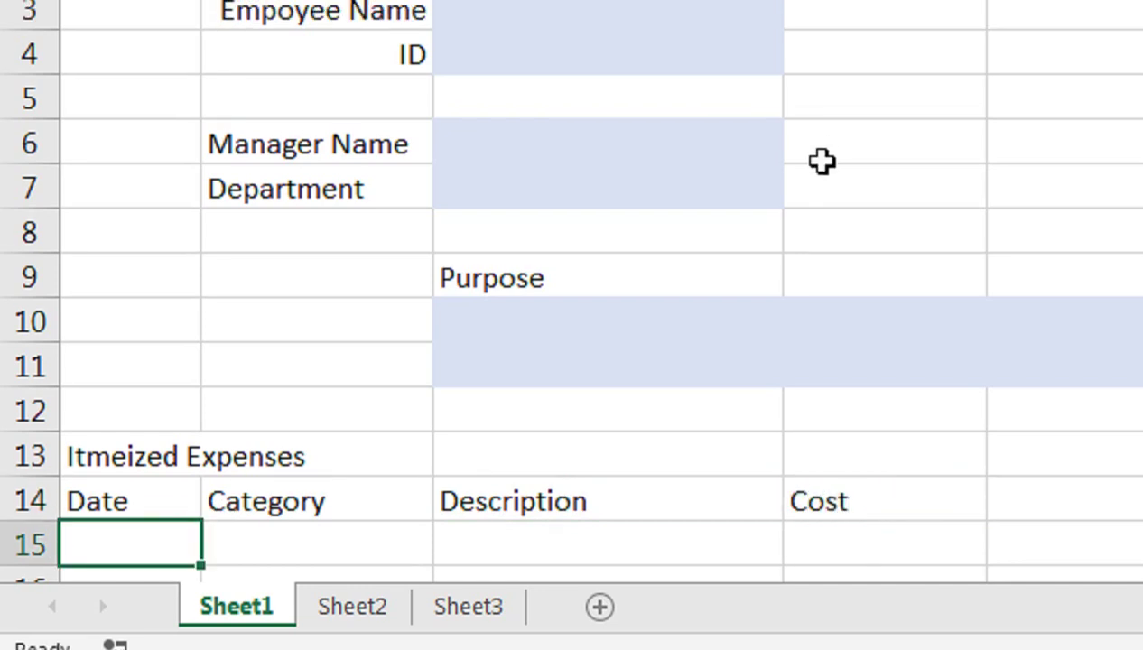
Make row 14 taller and move the Description and Cost headings one column over into D14:E14.
left_click_drag(55, 504, 56, 517)
left_click_drag(110, 491, 969, 479)
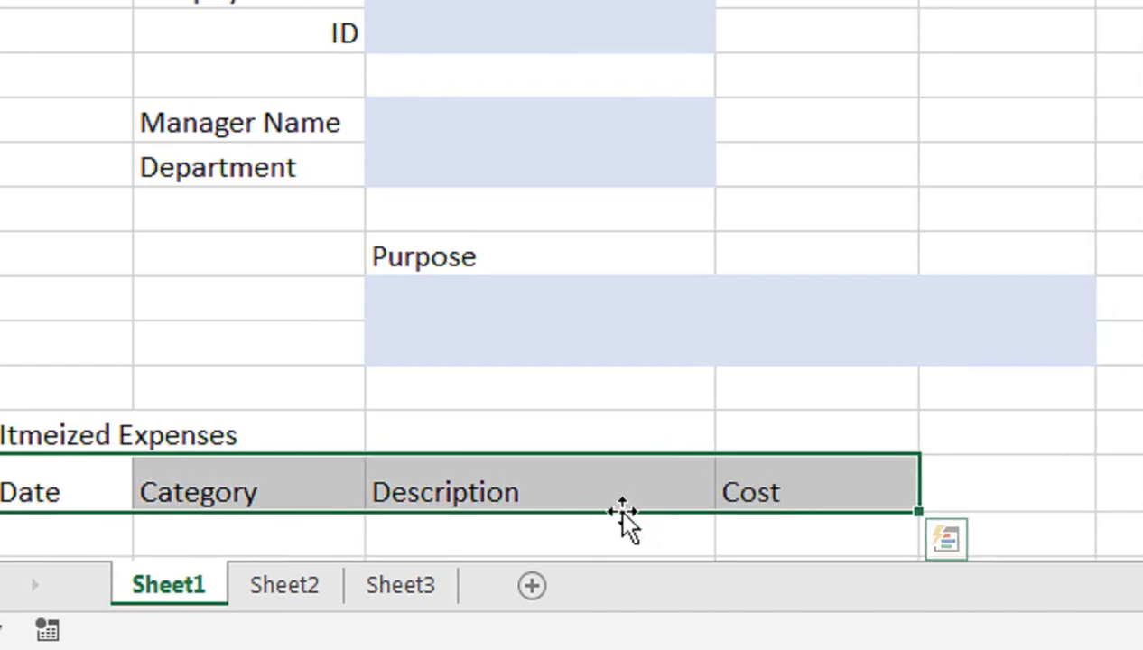
left_click(659, 485)
left_click_drag(669, 480, 758, 478)
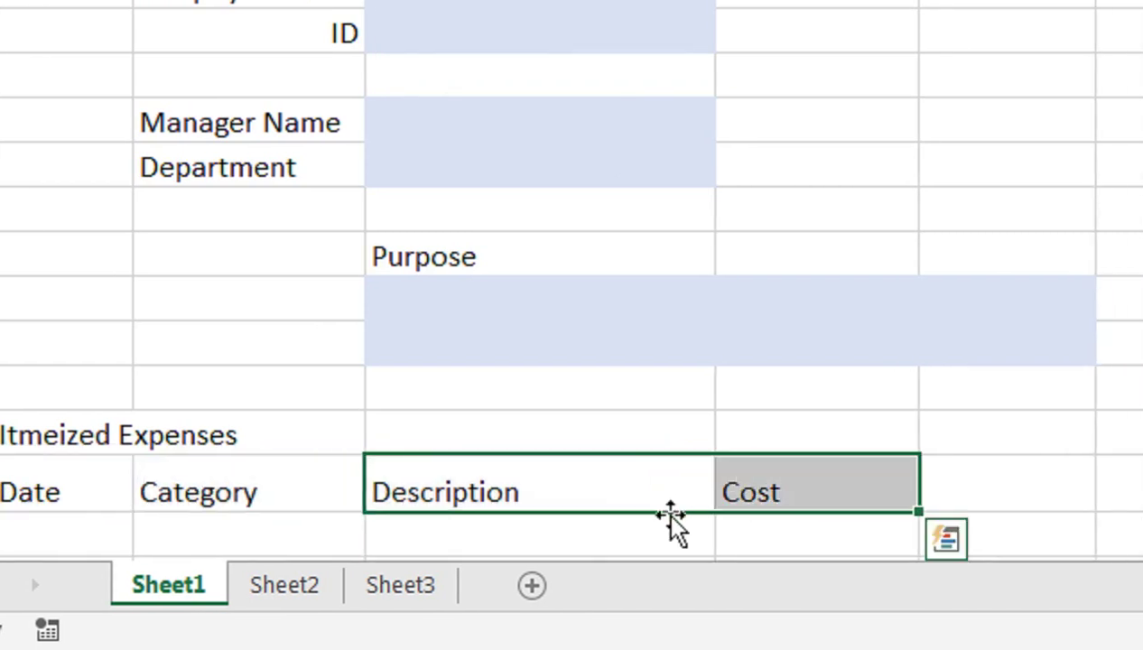
key("ctrl+q")
left_click(527, 471)
left_click(725, 474, "shift")
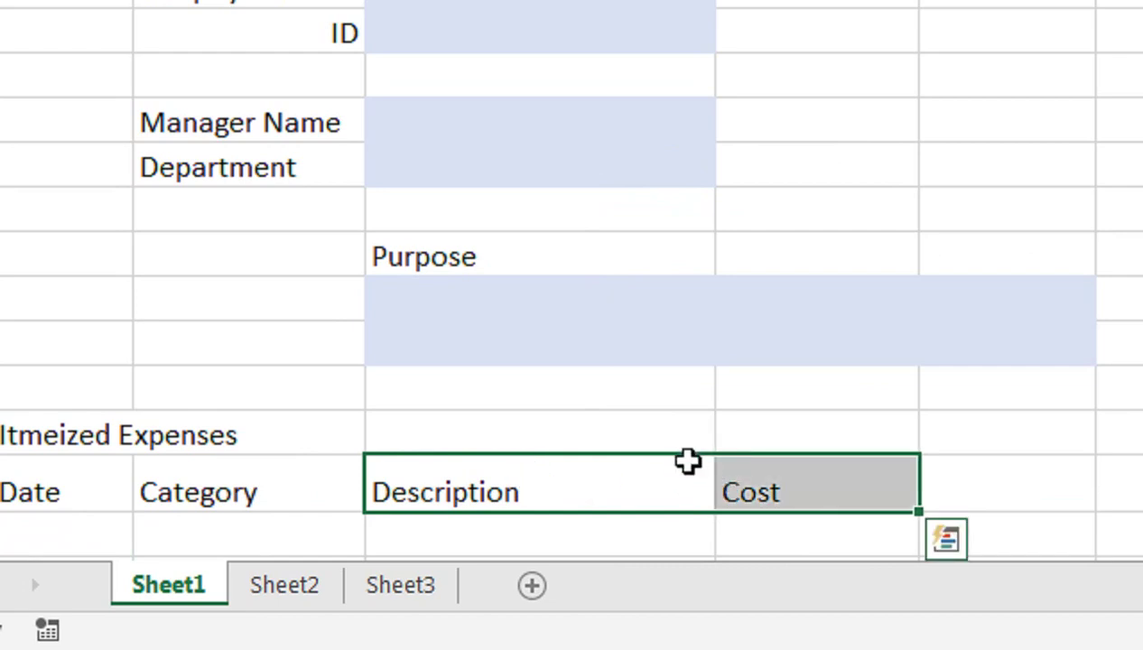
left_click_drag(688, 446, 858, 464)
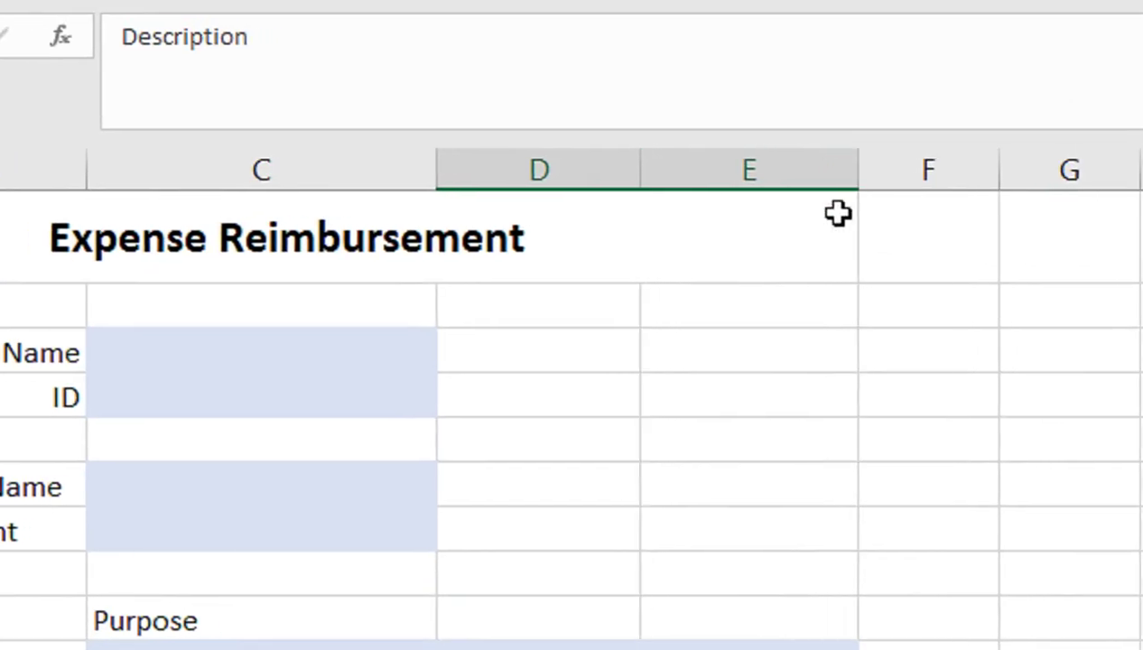
Enter the heading "Expense Period" in cell E3.
left_click(710, 349)
type("E")
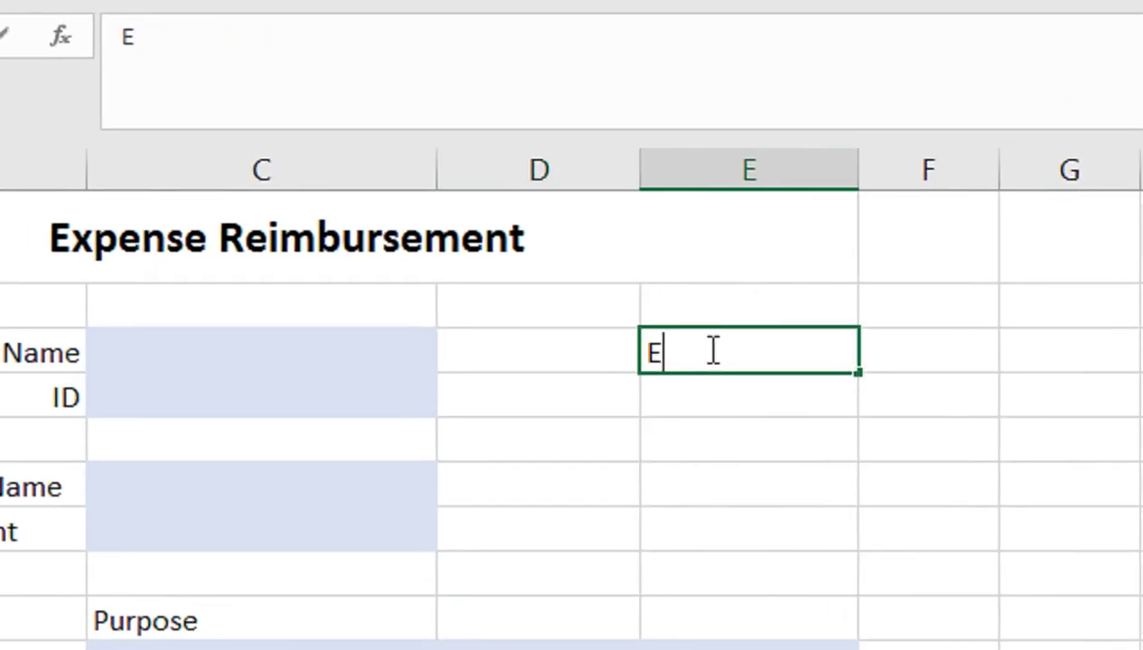
type("xpense")
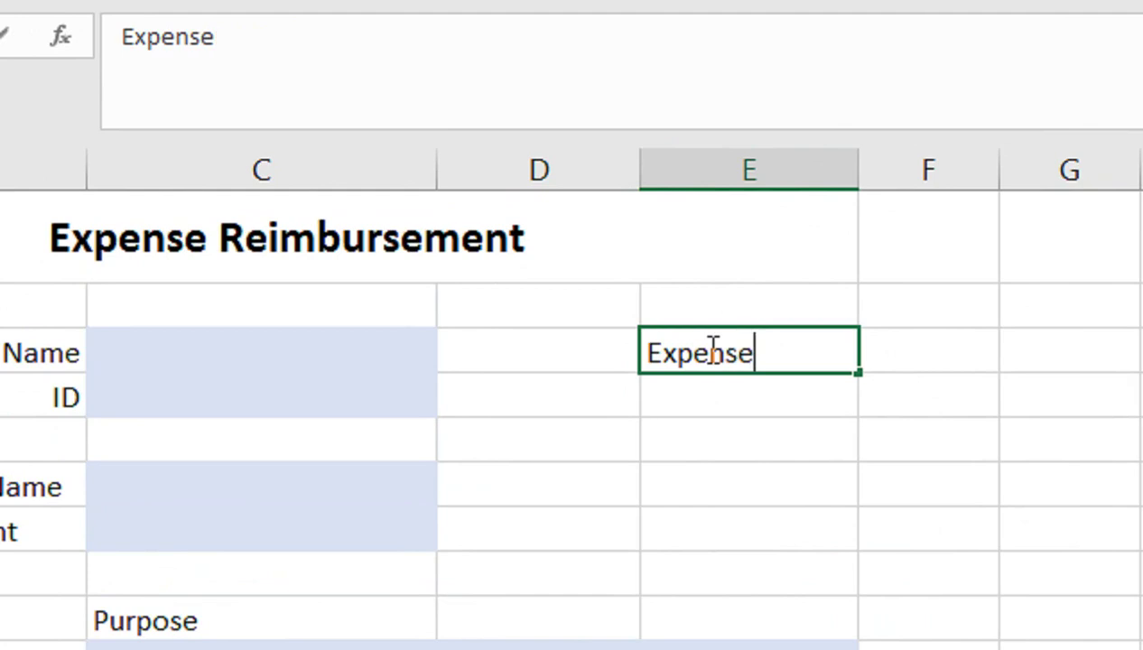
type(" Period")
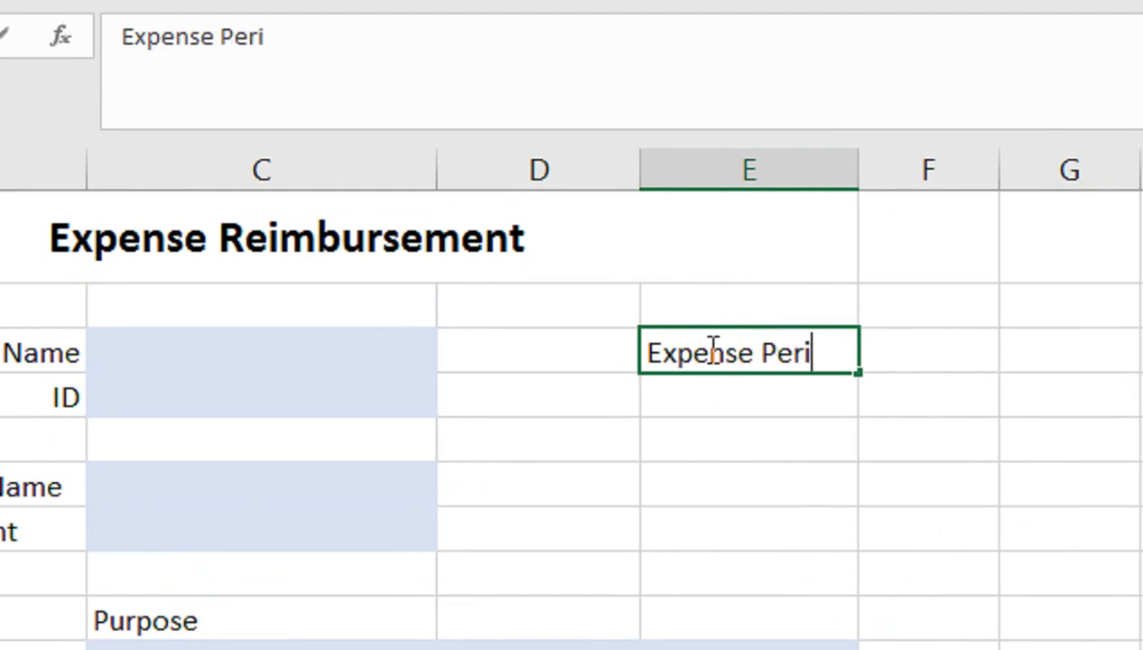
key("Return")
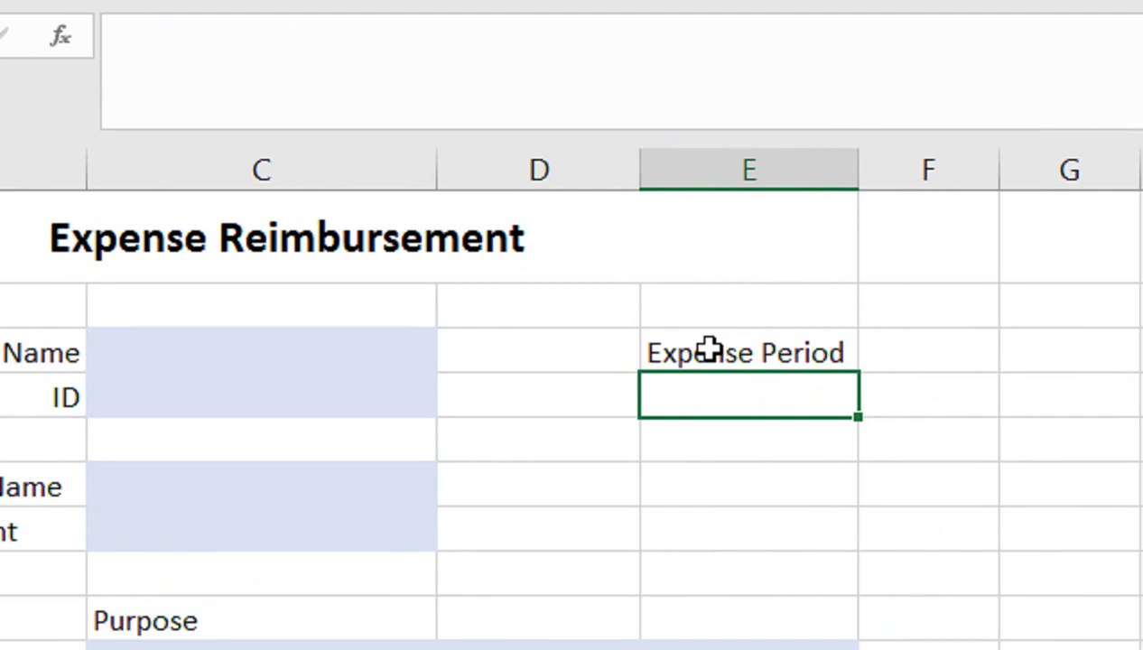
Enter the labels "From" in D4 and "To" in D5, and right-align both.
left_click(555, 391)
type("From")
key("Return")
type("To")
key("Tab")
left_click_drag(555, 391, 568, 443)
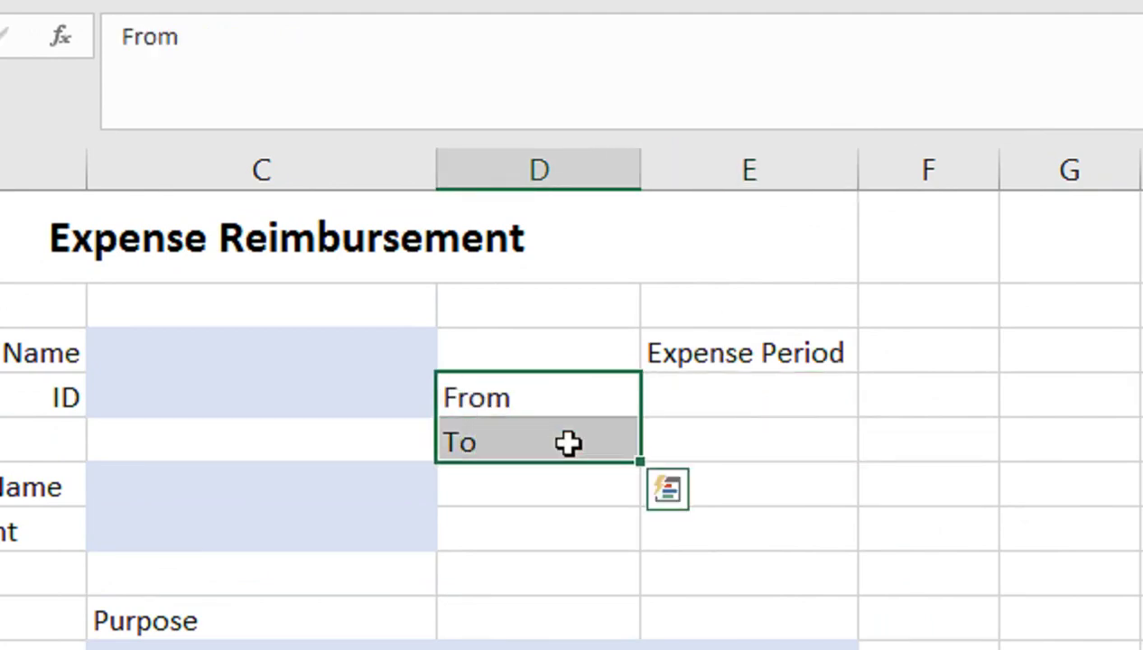
left_click(291, 138)
Enter the expense period dates 1-dec-21 in E4 and 5-dec-21 in E5.
left_click(743, 614)
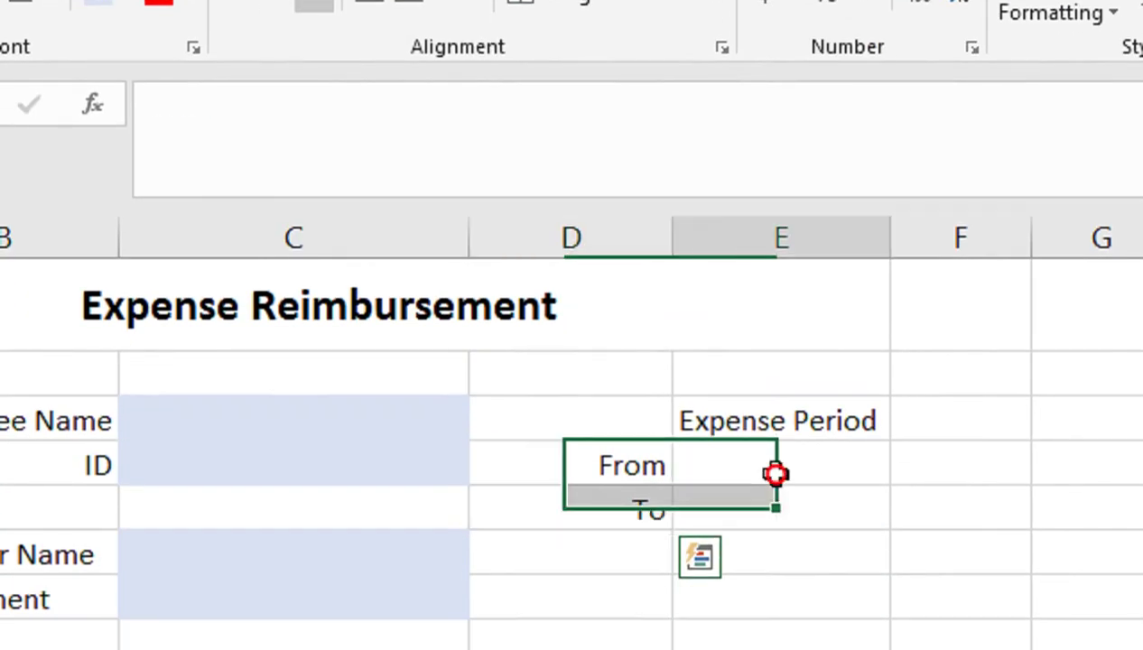
double_click(746, 617)
type("1-dec-21")
key("Return")
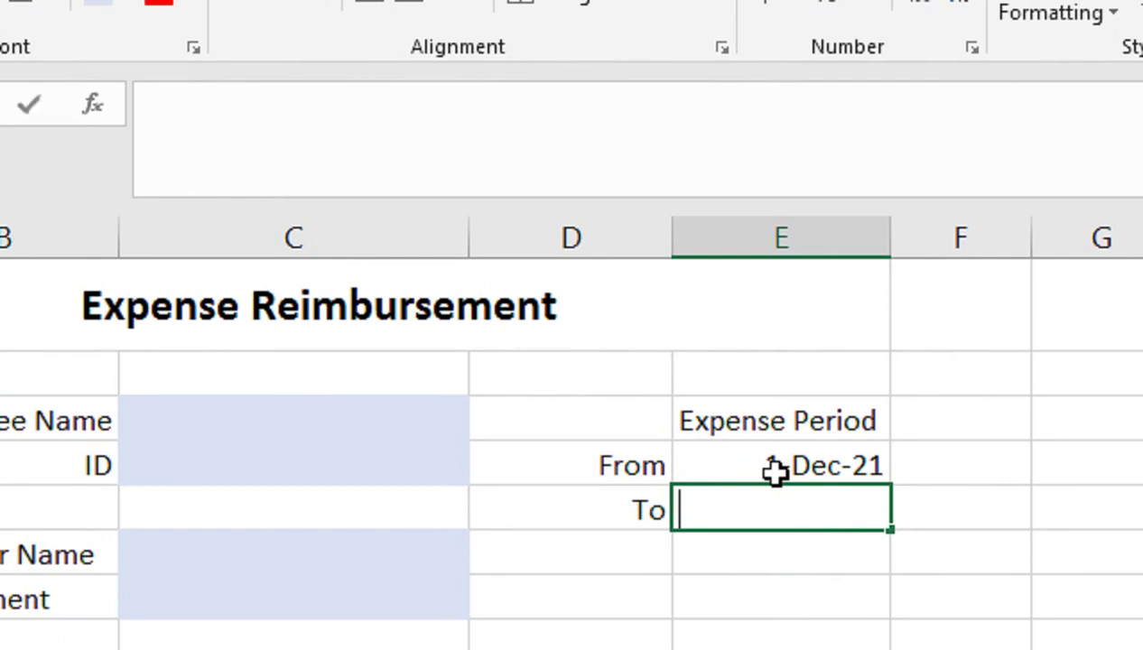
type("5-dec-21")
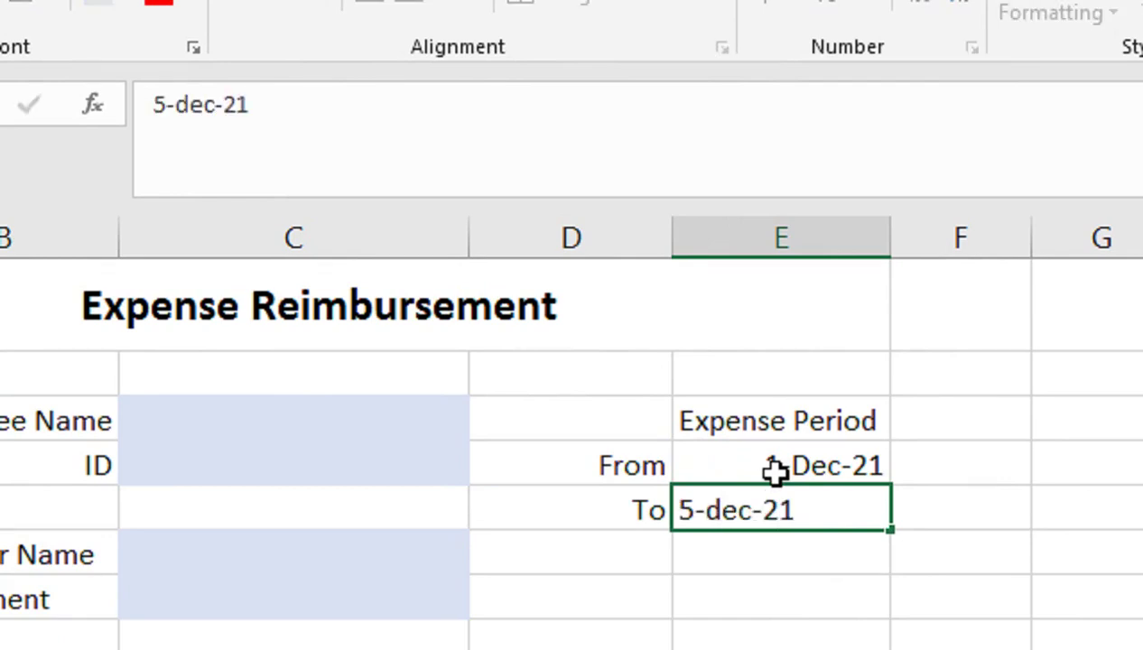
key("Return")
Apply the light blue fill and bold formatting to the Expense Period heading in E3.
left_click(742, 408)
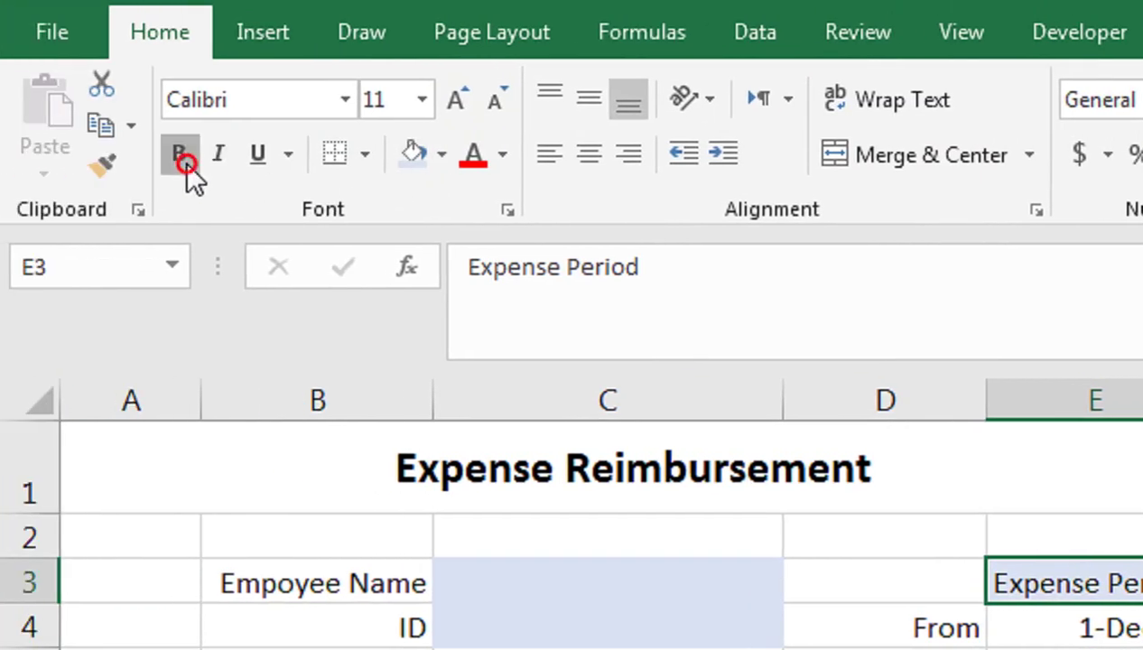
left_click(184, 156)
left_click(303, 583)
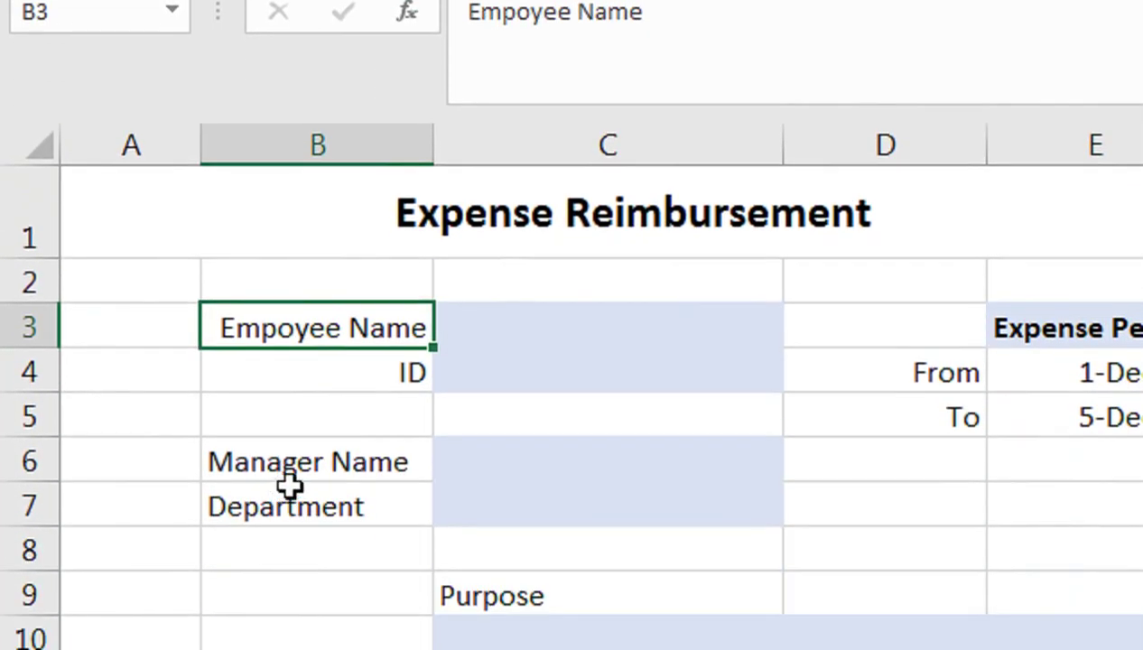
left_click(296, 461, "ctrl")
left_click(296, 502, "ctrl")
left_click(472, 596, "ctrl")
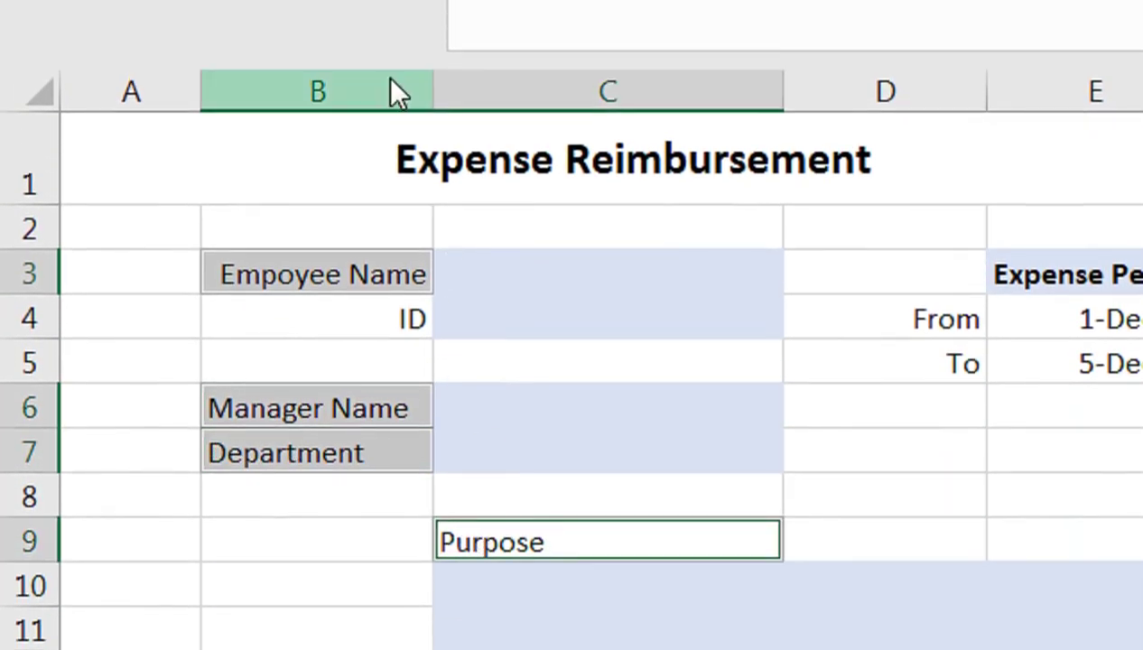
left_click(173, 158)
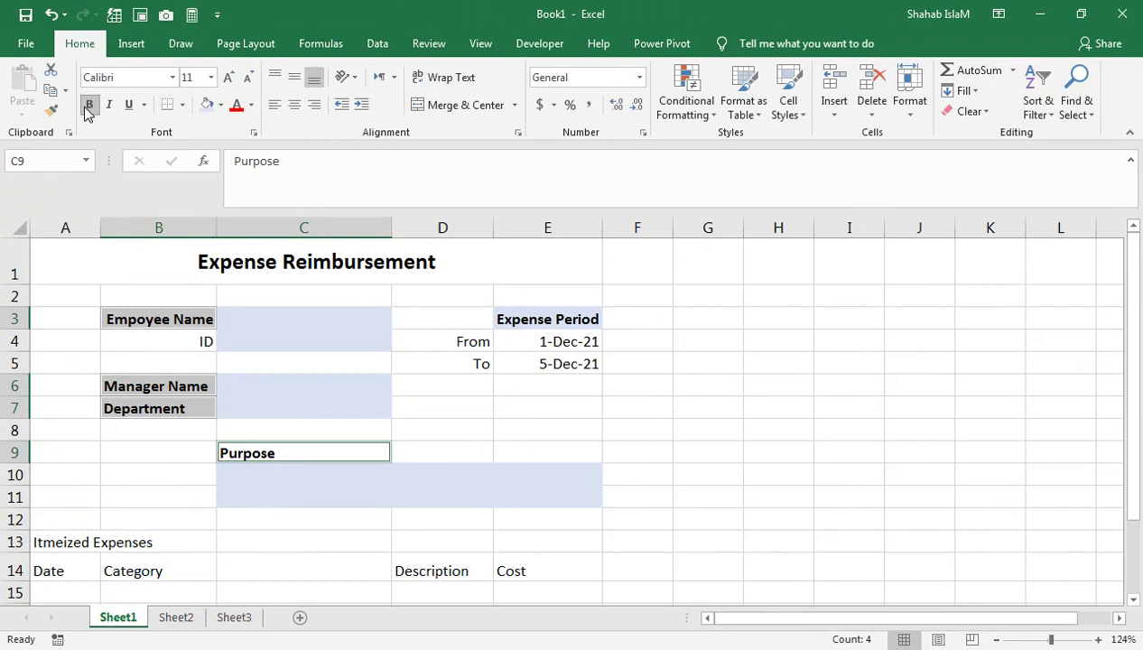
left_click(89, 104)
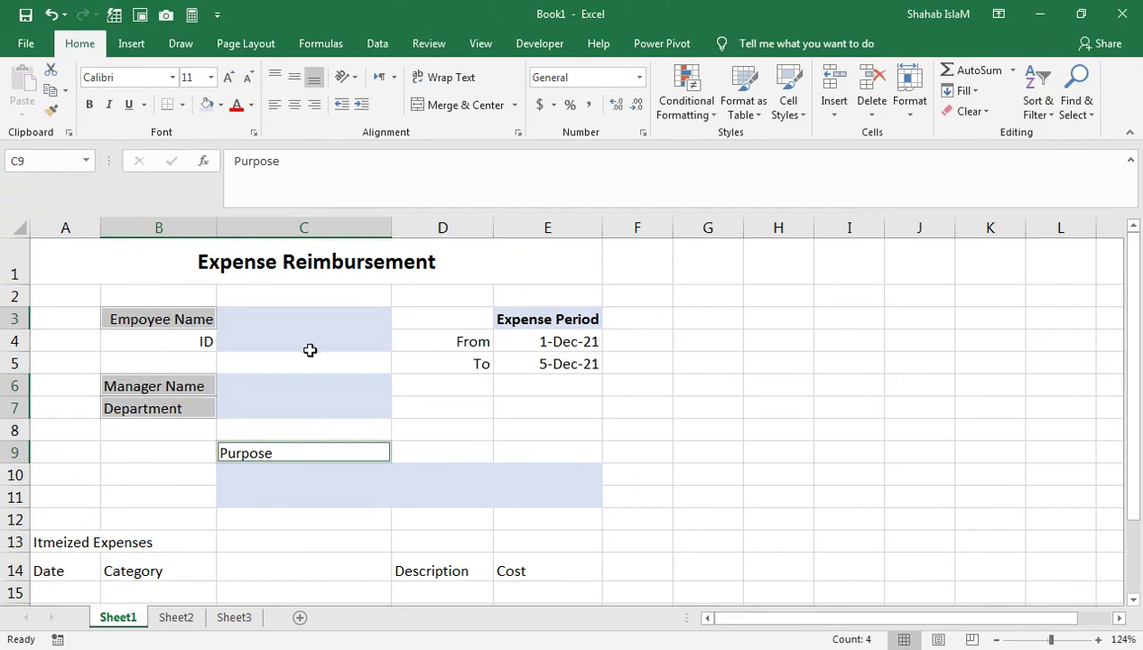
Remove the bold formatting from the Expense Period heading in E3.
left_click(310, 350)
left_click(507, 318)
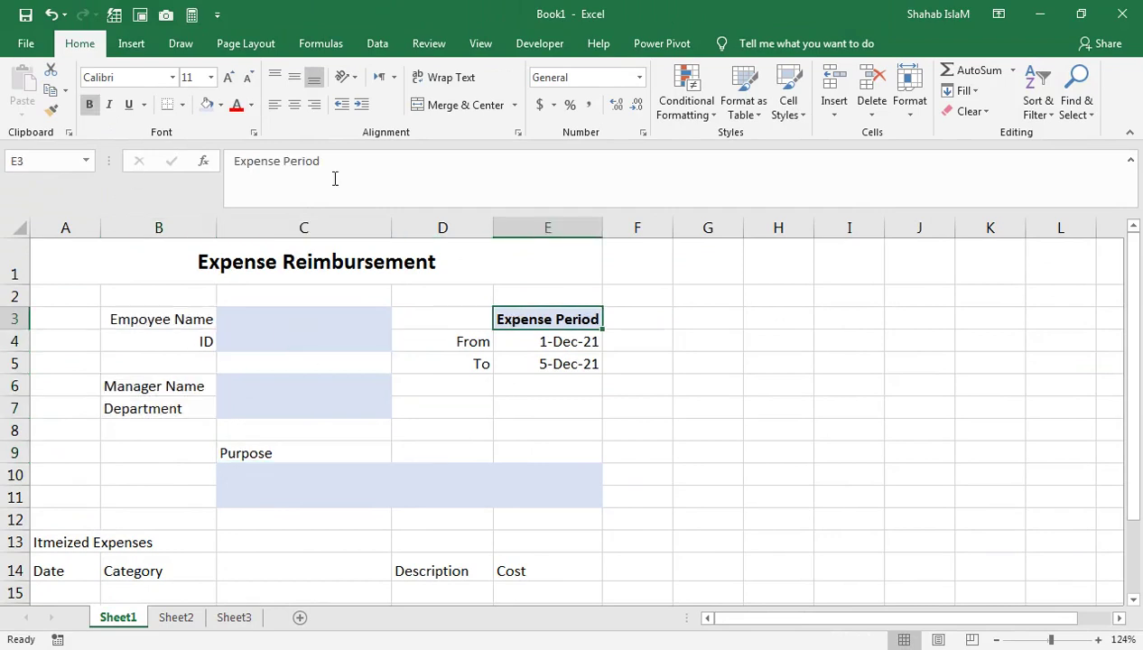
left_click(90, 105)
Merge columns B and C across each row of B14:C22 for the Category column.
left_click_drag(522, 567, 66, 573)
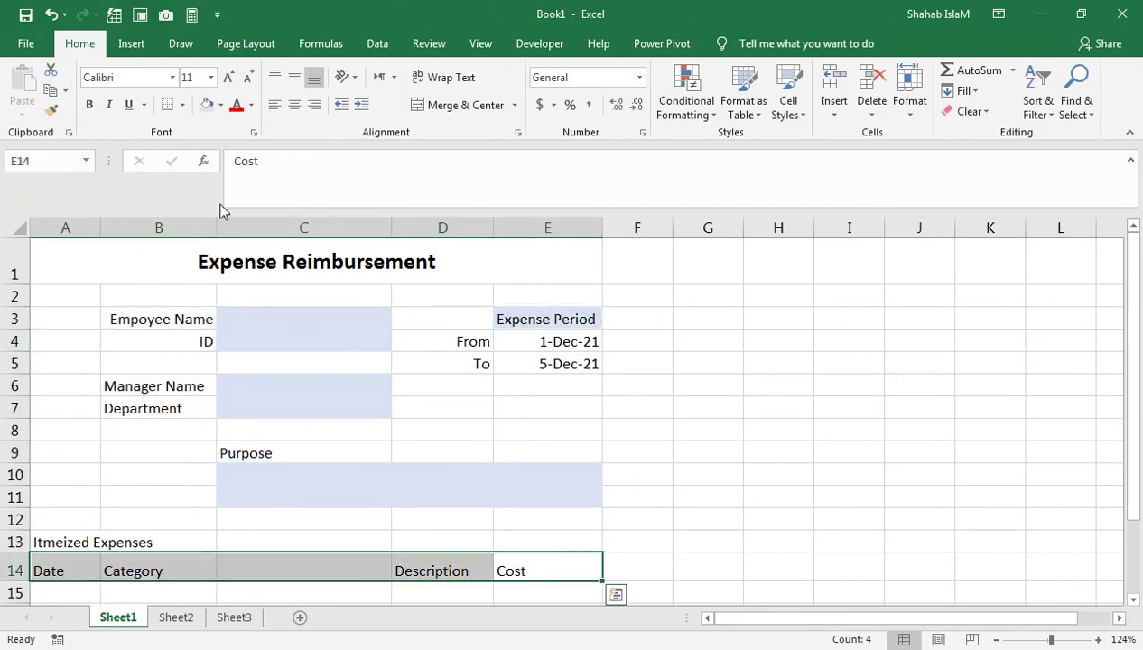
left_click_drag(211, 565, 293, 569)
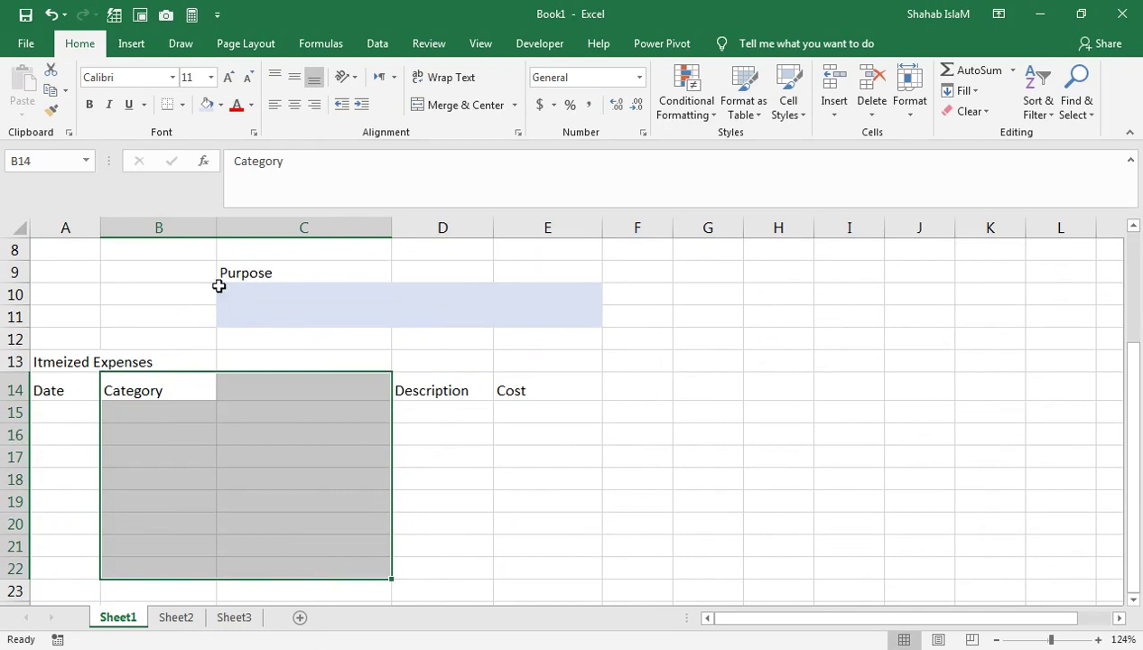
left_click(514, 105)
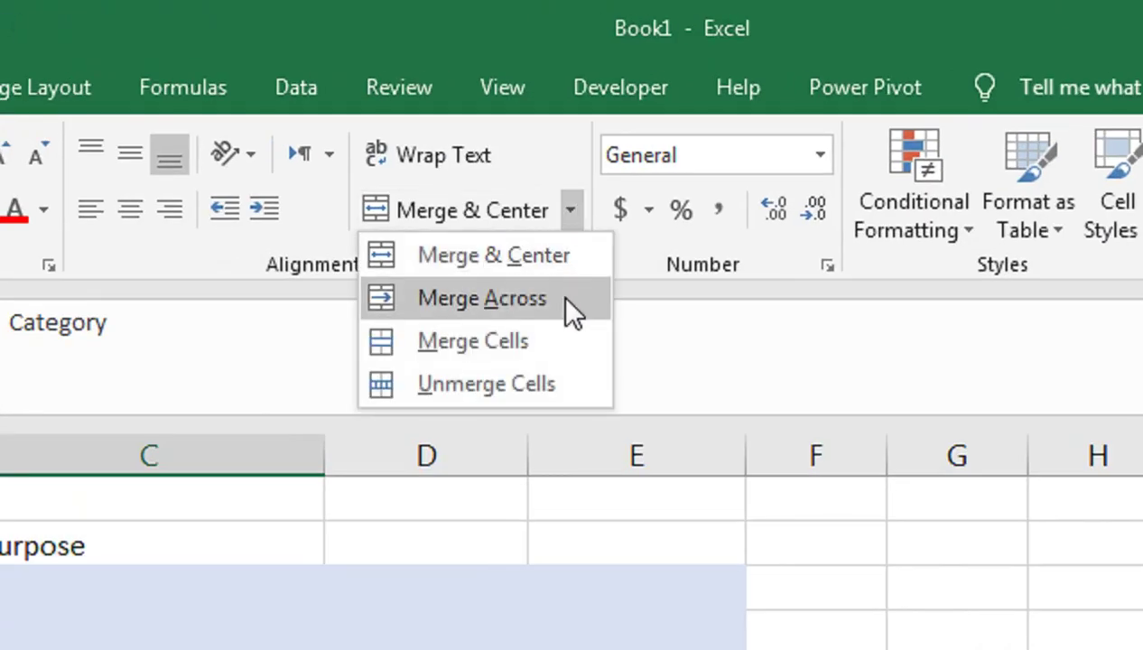
left_click(510, 149)
Apply all borders to the itemized expenses table in A14:E22.
left_click_drag(60, 384, 522, 566)
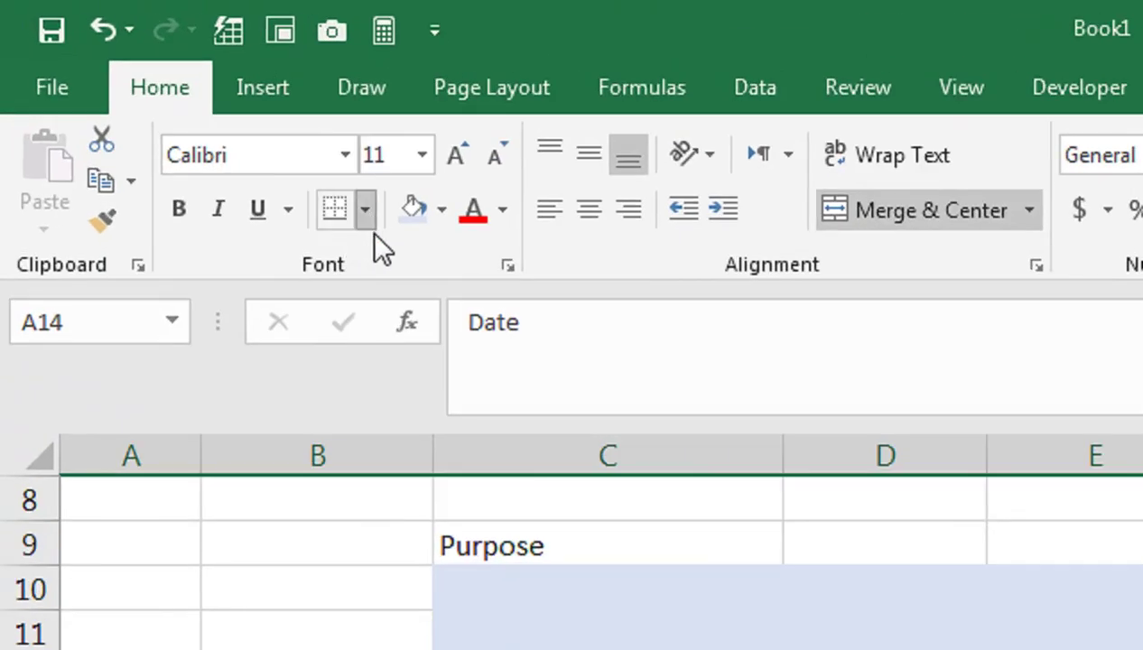
left_click(364, 209)
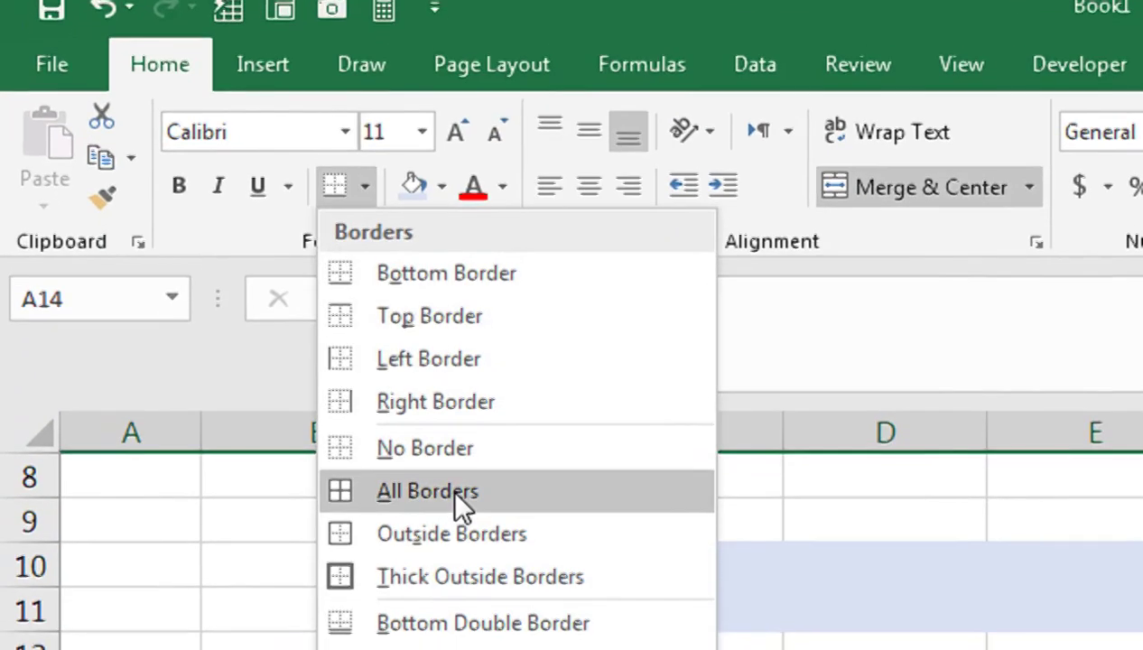
left_click(461, 526)
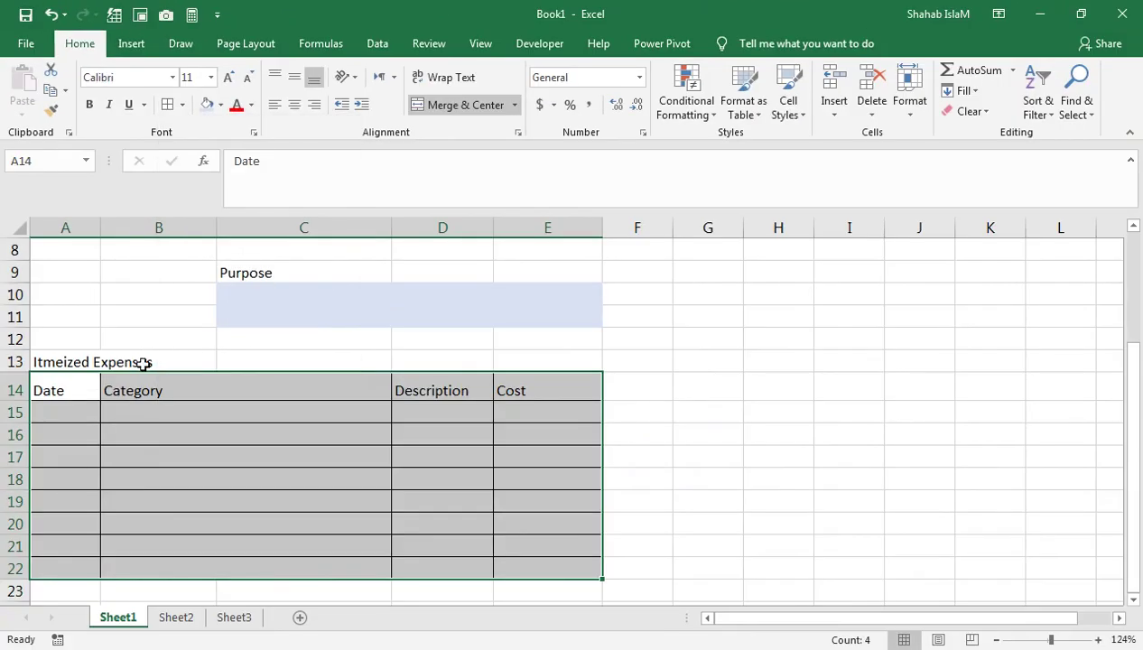
Format the table header row A14:E14 as bold with the light blue fill, centered horizontally and vertically.
left_click_drag(89, 386, 519, 383)
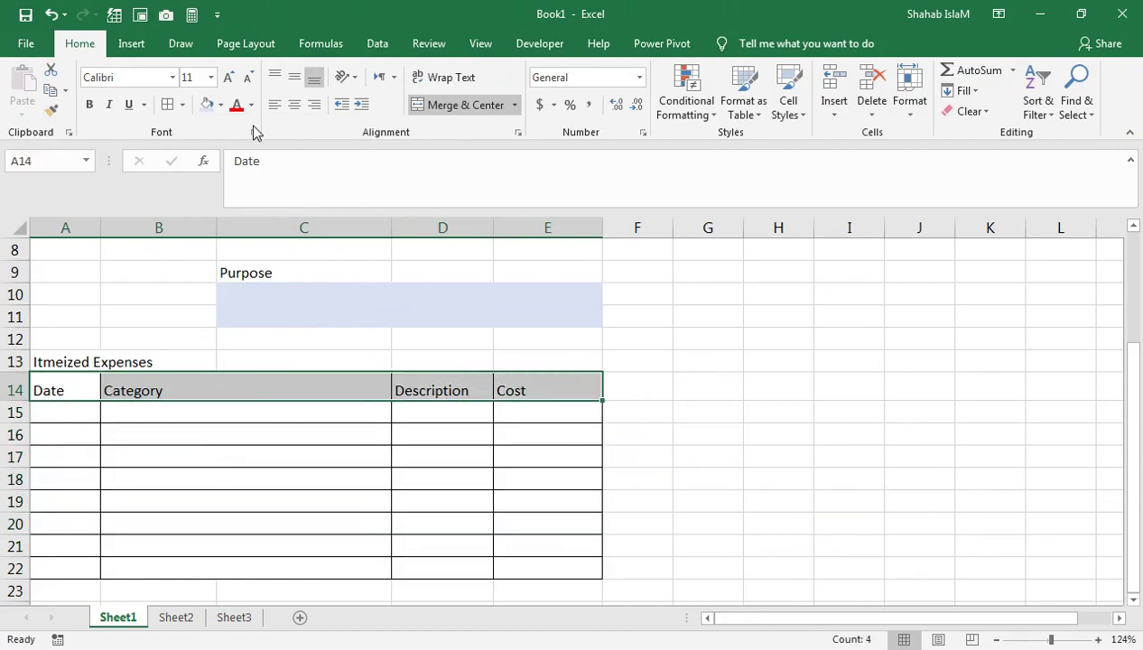
left_click(295, 105)
left_click(205, 105)
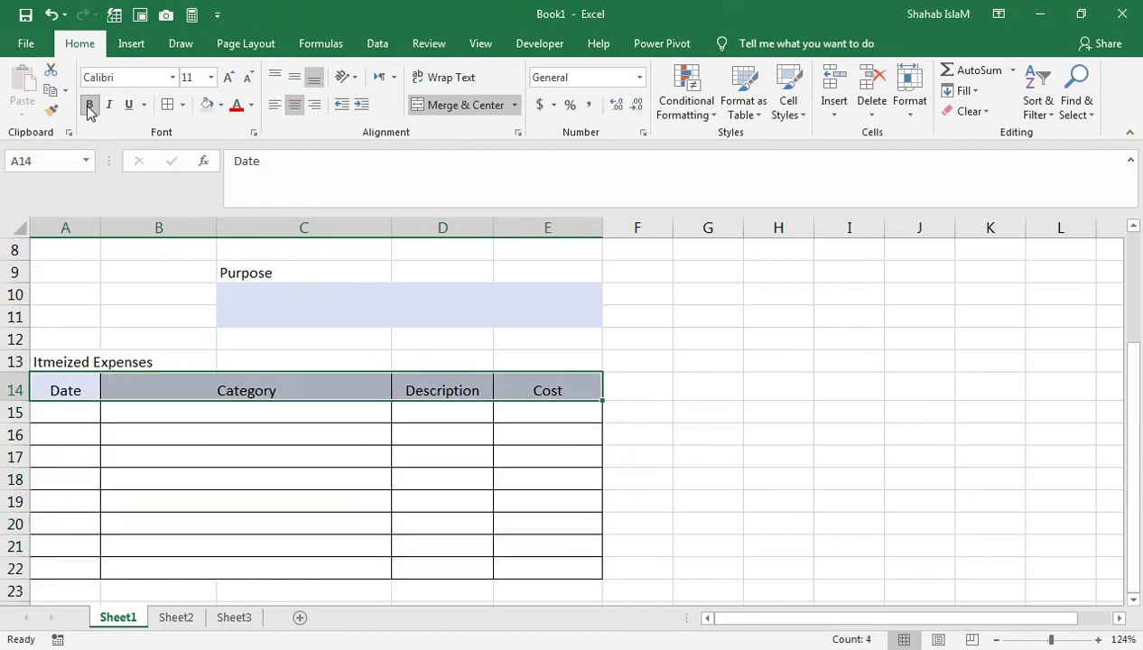
left_click(89, 105)
left_click(294, 78)
Enter the date 1-Dec-21 in A15 and fill the consecutive dates down to 4-Dec-21 in A18.
left_click(90, 412)
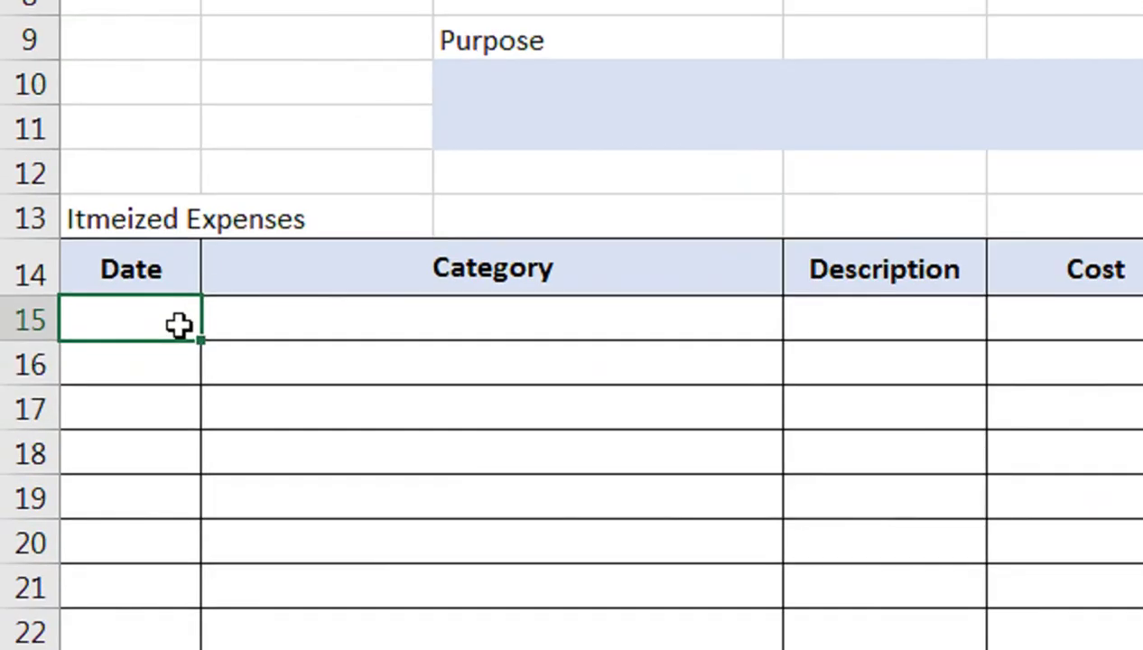
type("1-dec-21")
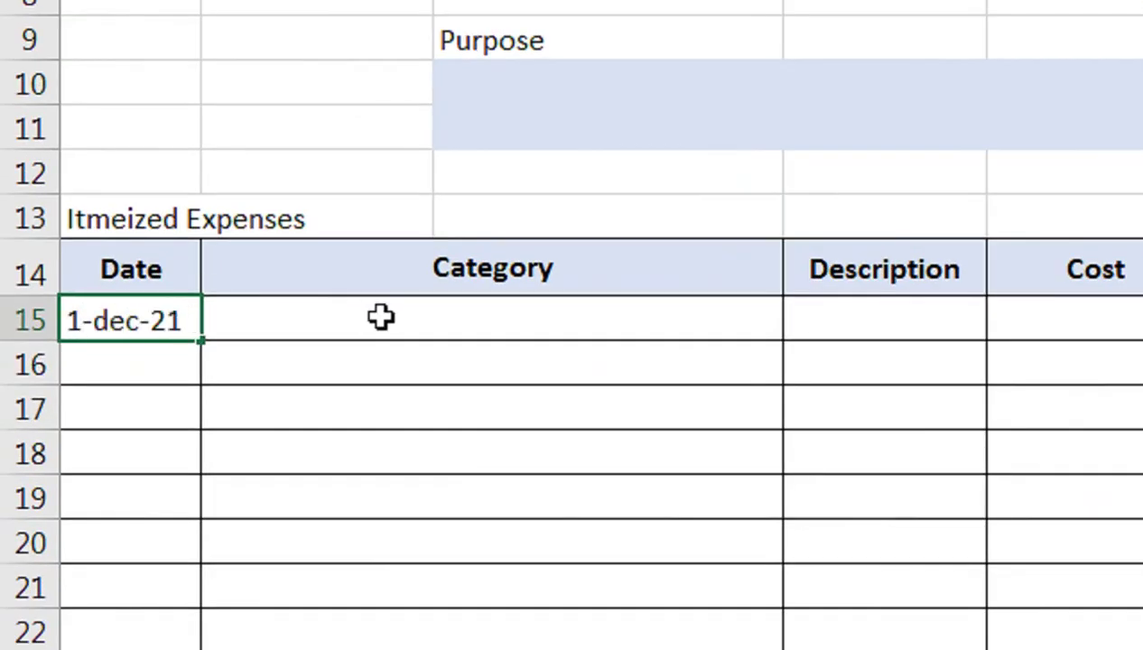
key("Return")
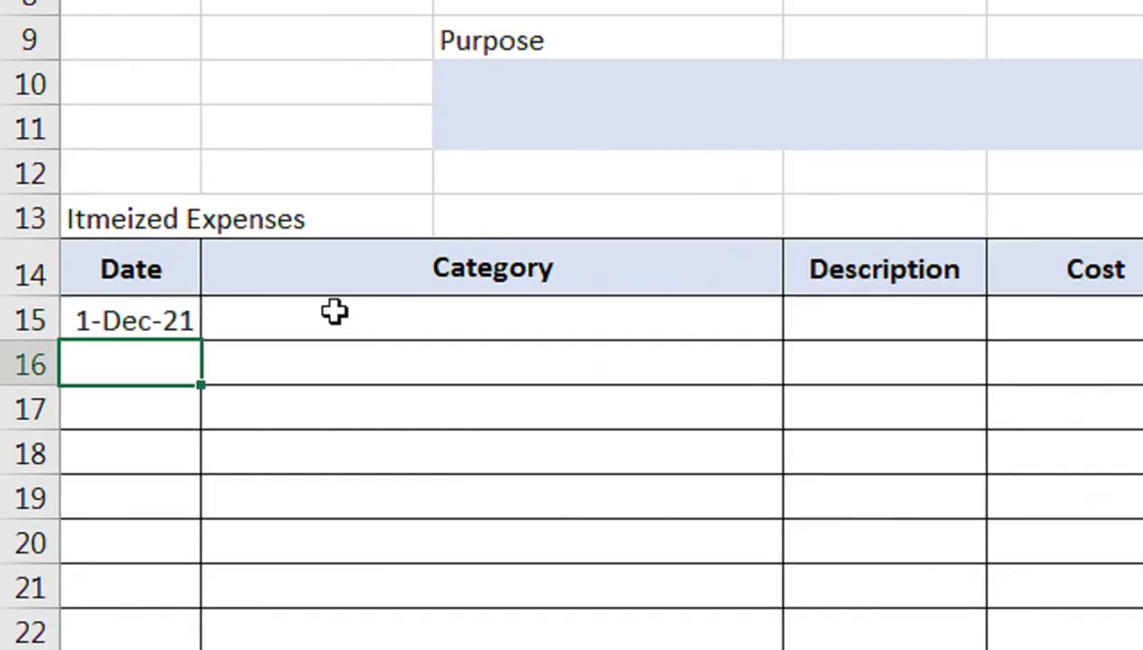
left_click(135, 319)
left_click_drag(200, 338, 209, 455)
Enter the category "Paper Of Admission Depart" for the 1-Dec-21 expense in B15.
left_click(301, 327)
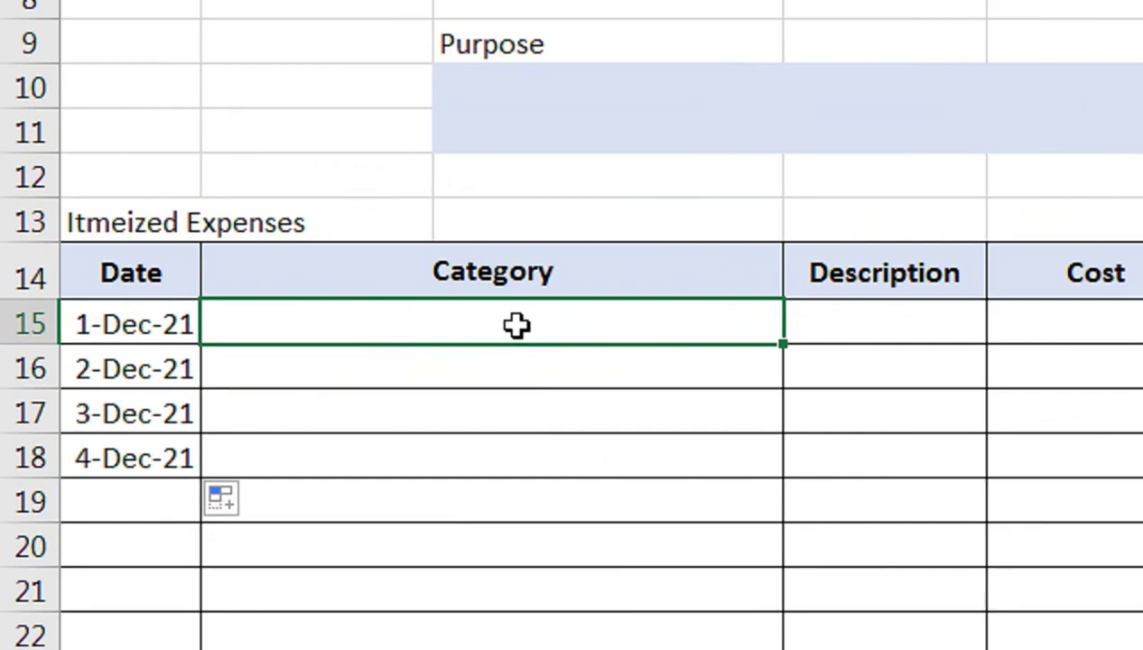
type("Pap")
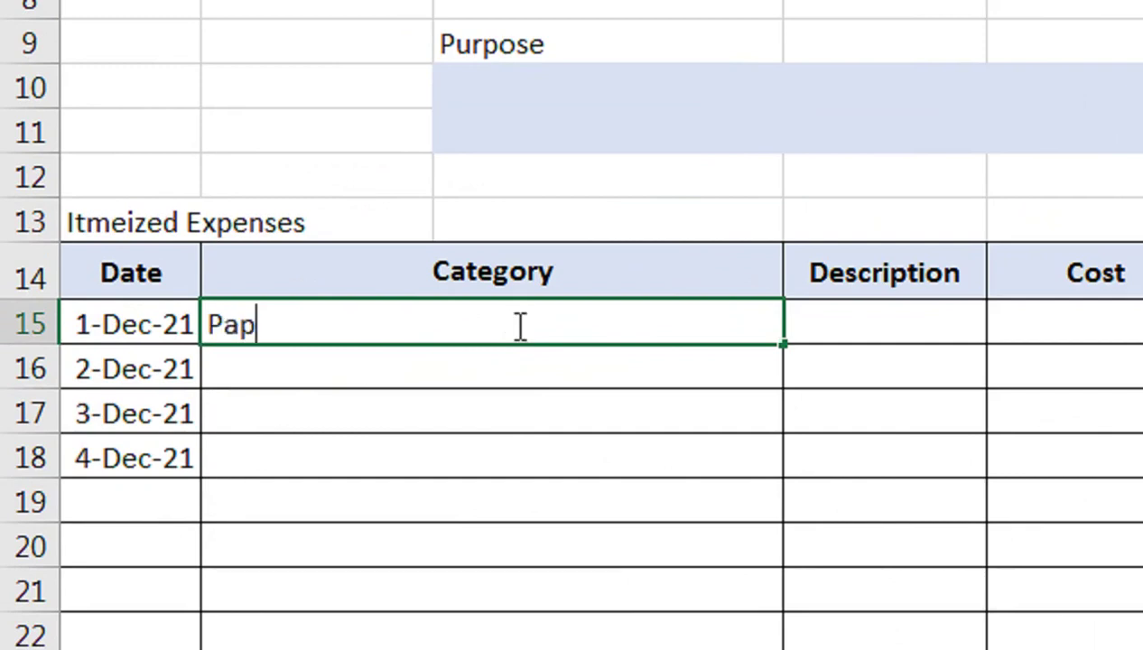
type("er Of Ads")
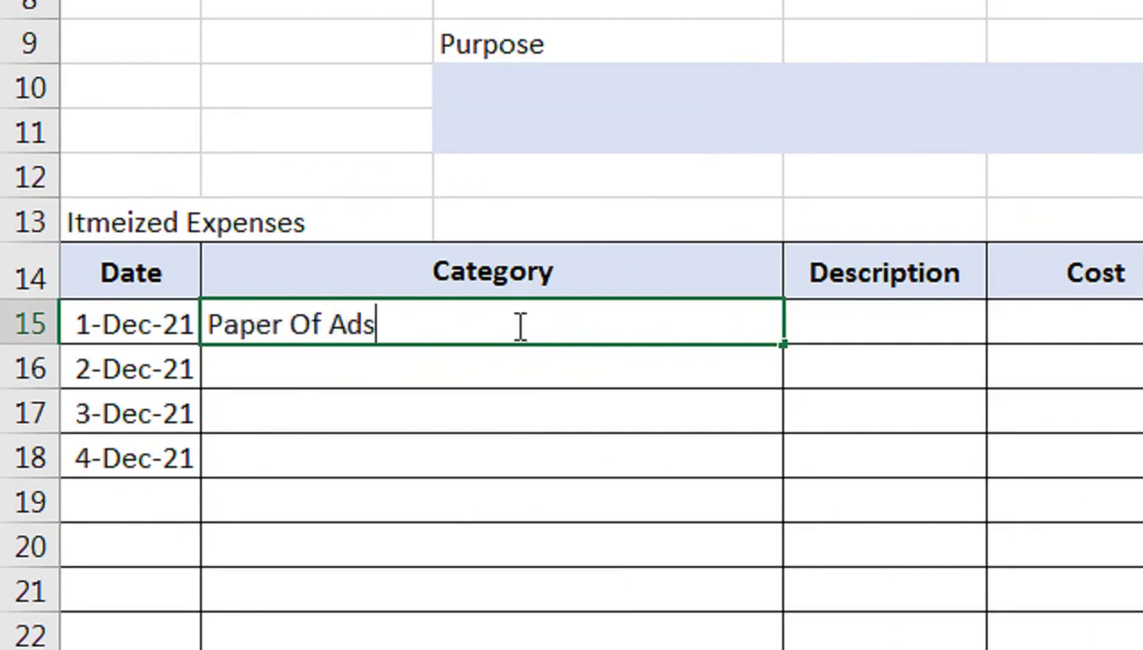
key("BackSpace")
type("missio")
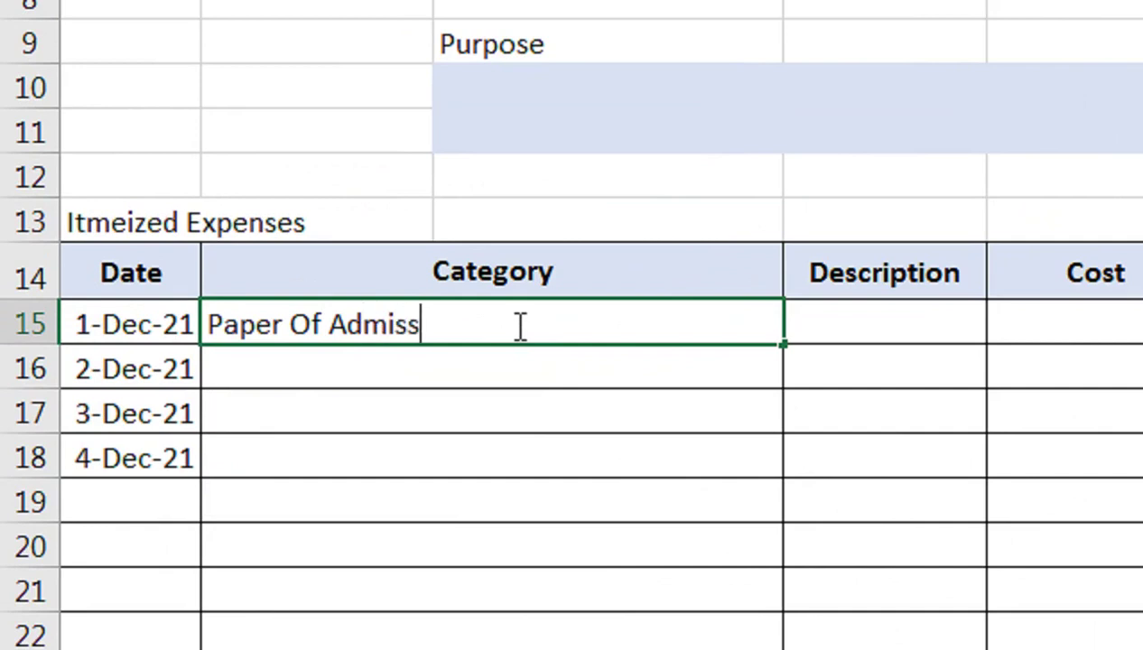
type("n D")
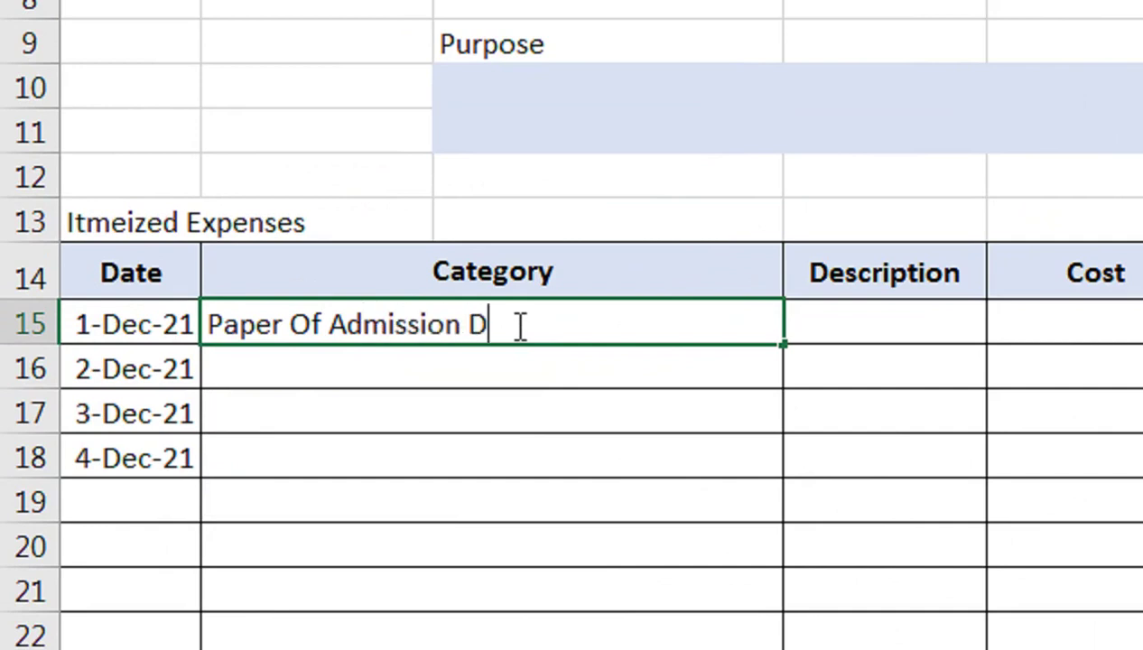
type("epart")
key("BackSpace")
type("rt")
key("Tab")
Enter "Printer Paper" as the description in D15 and 1500 as the cost in E15.
type("Printe")
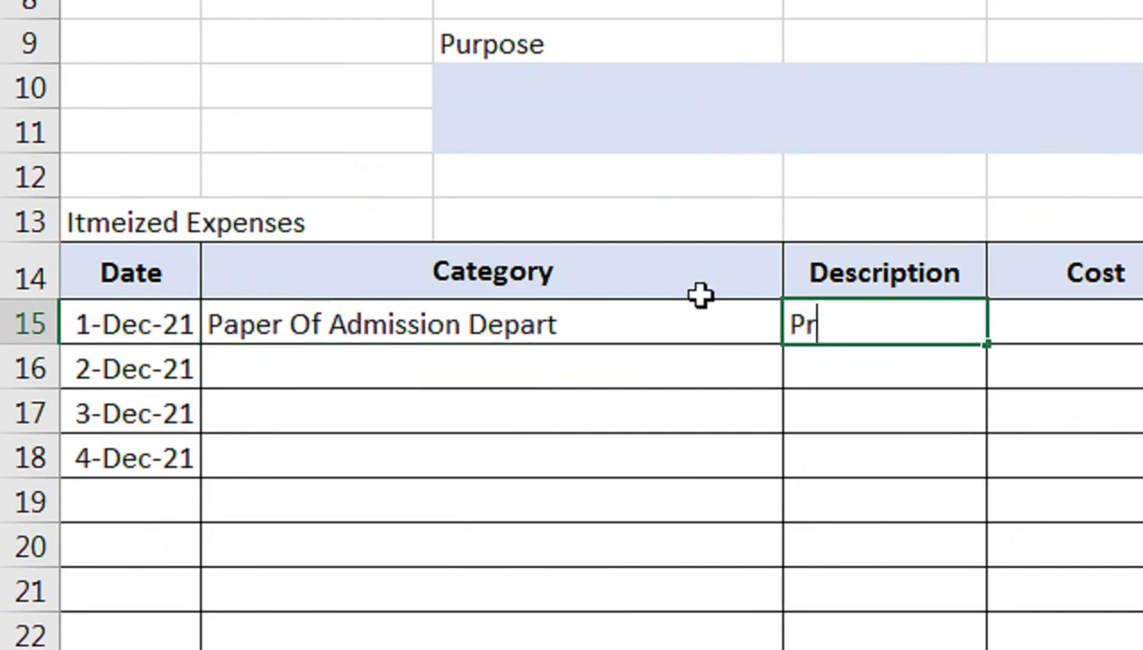
type("r Paper")
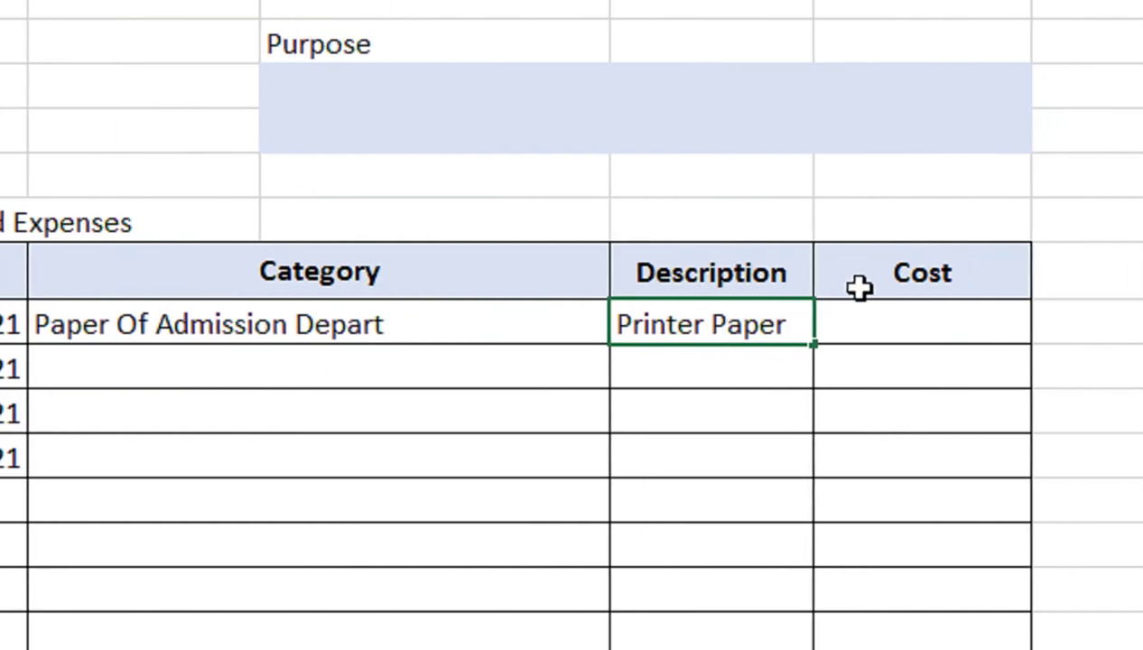
key("Tab")
type("150")
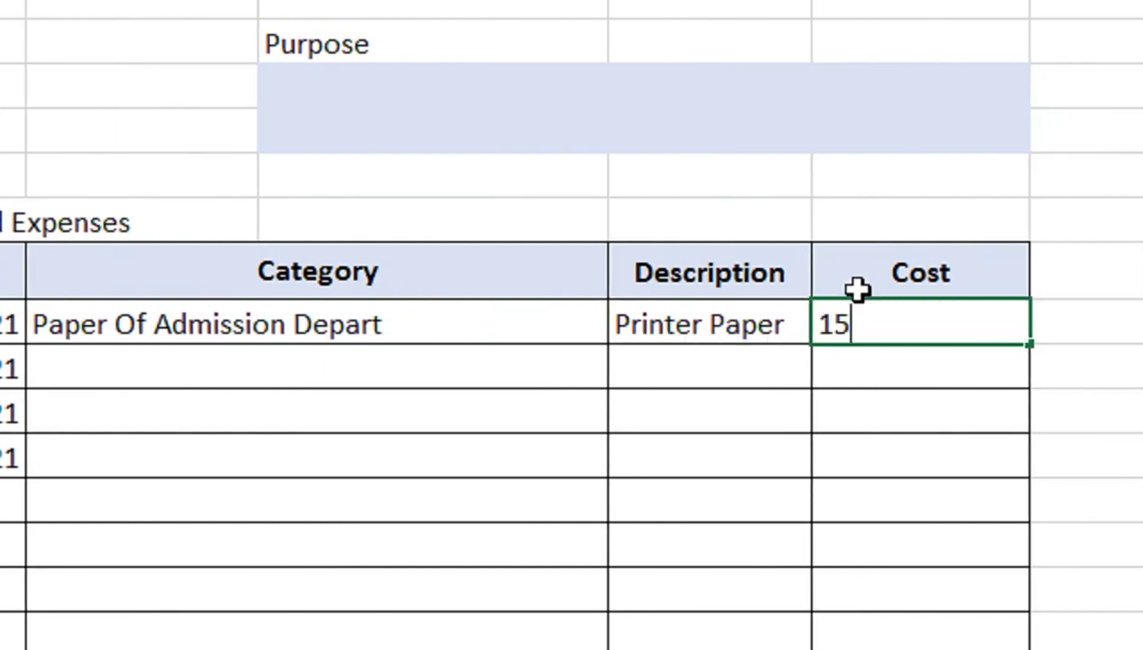
key("Return")
key("Up")
key("F2")
type("0")
key("Return")
Fill in the 2-Dec-21 expense in row 16 with category "Travel Expense", description "Travel" and cost 600.
key("Left")
key("Left")
key("Left")
key("Right")
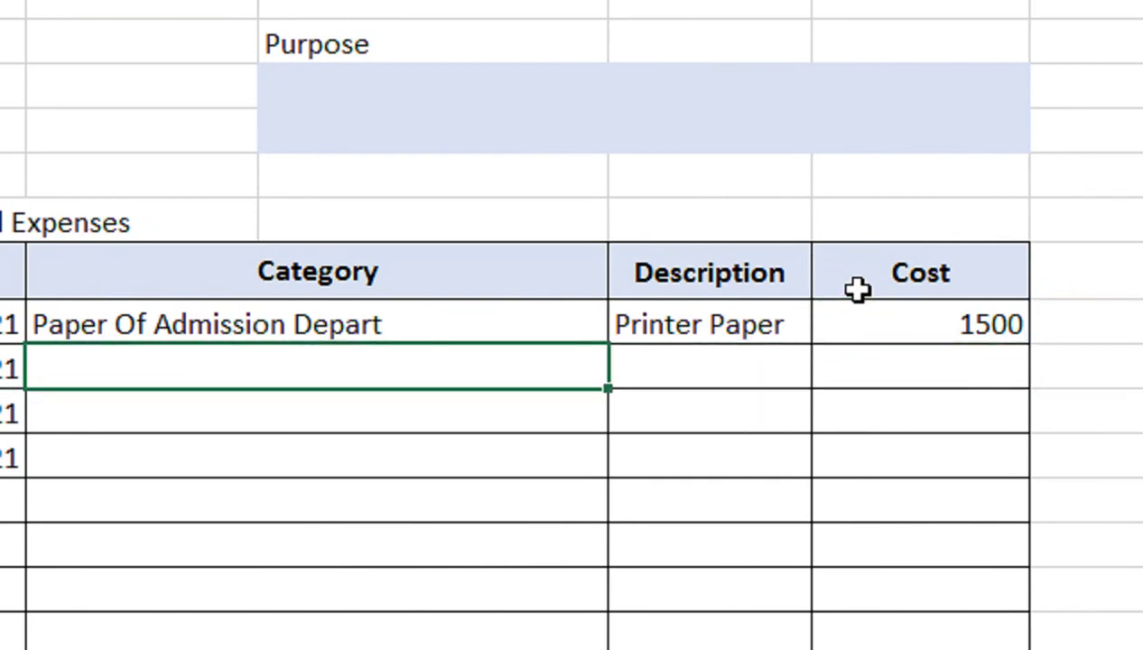
type("Tra")
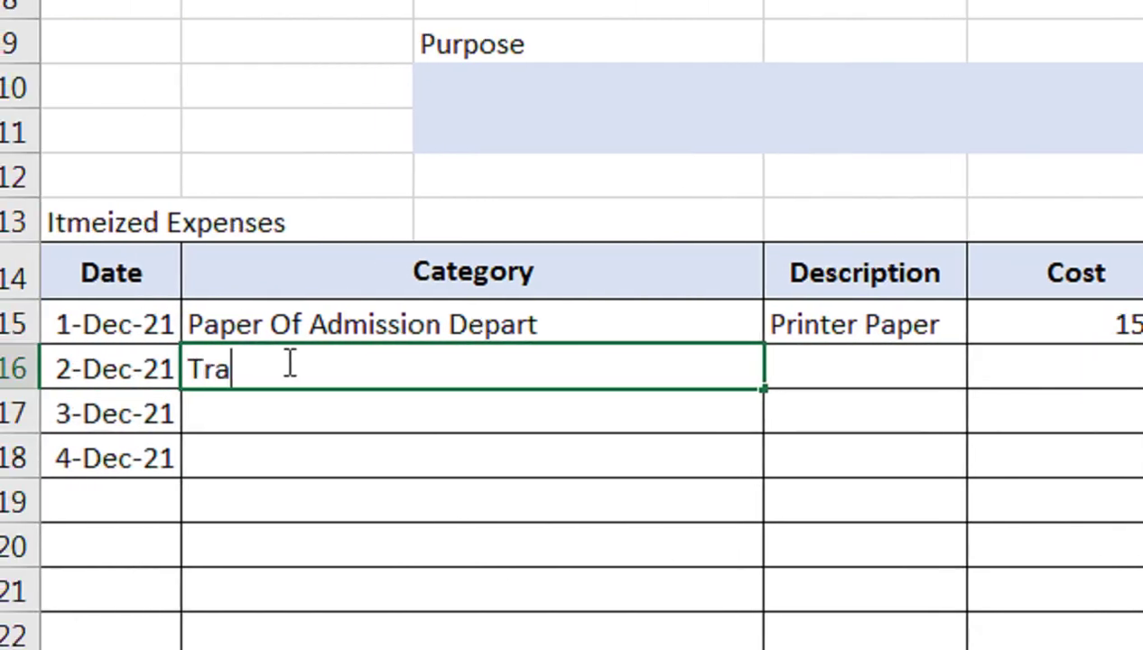
type("vel Expense")
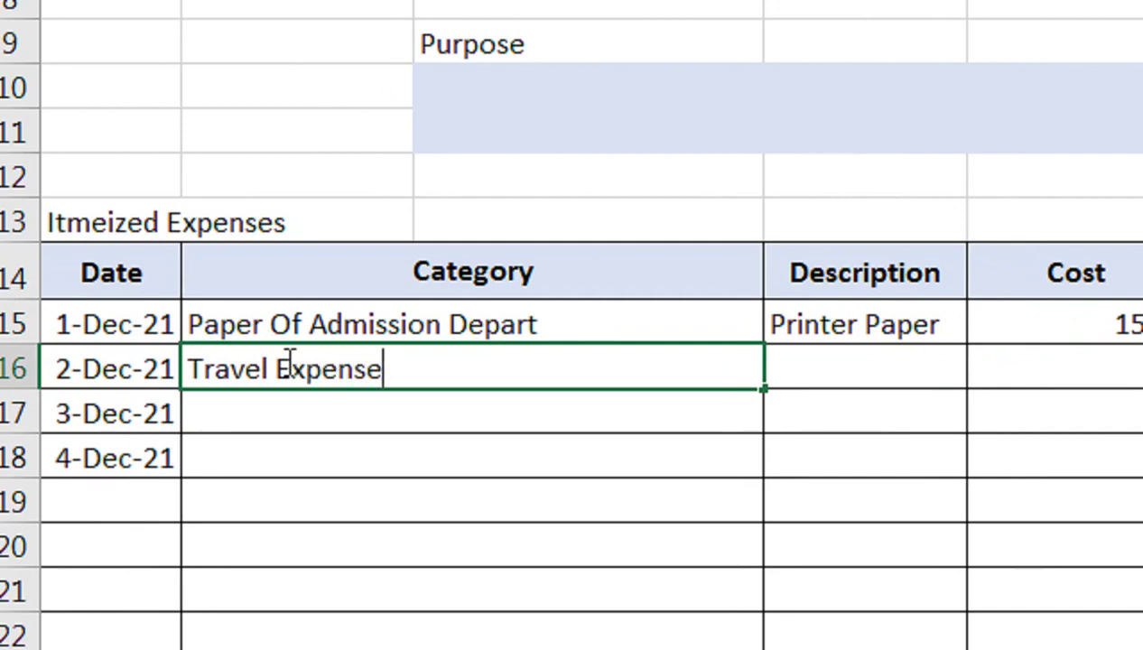
key("Tab")
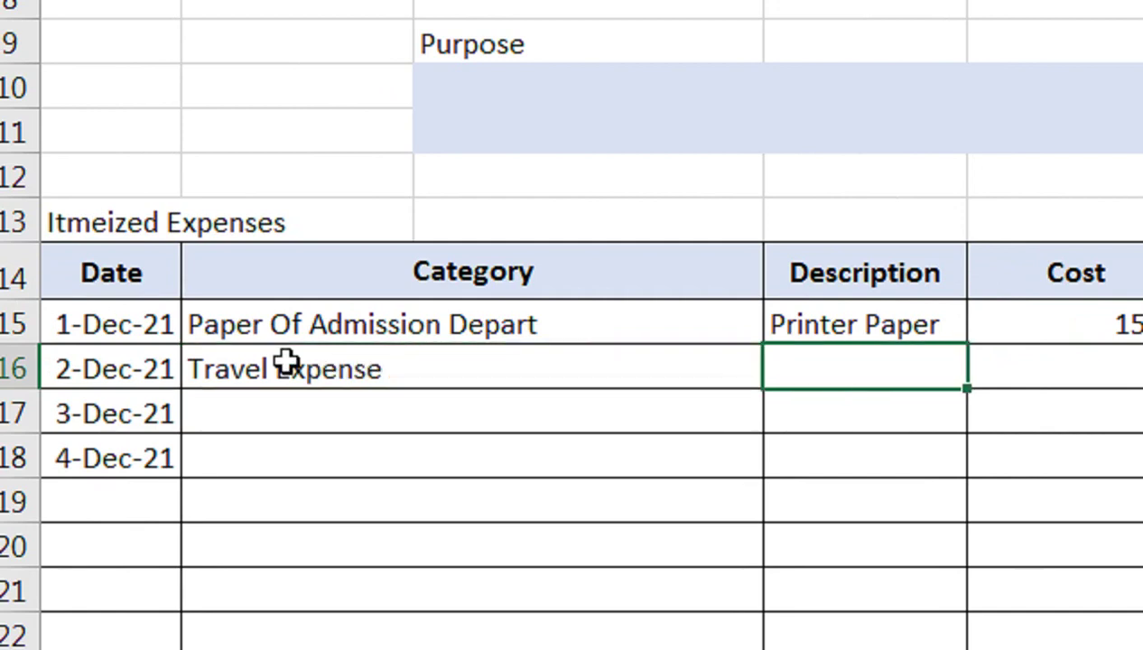
type("Travel")
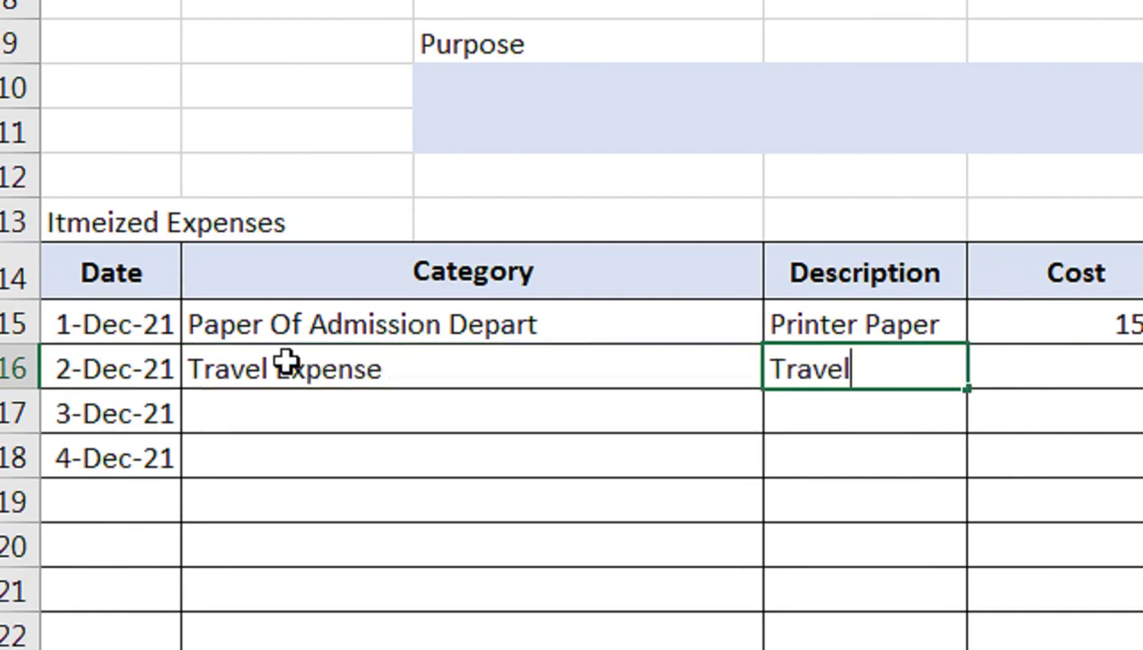
key("Tab")
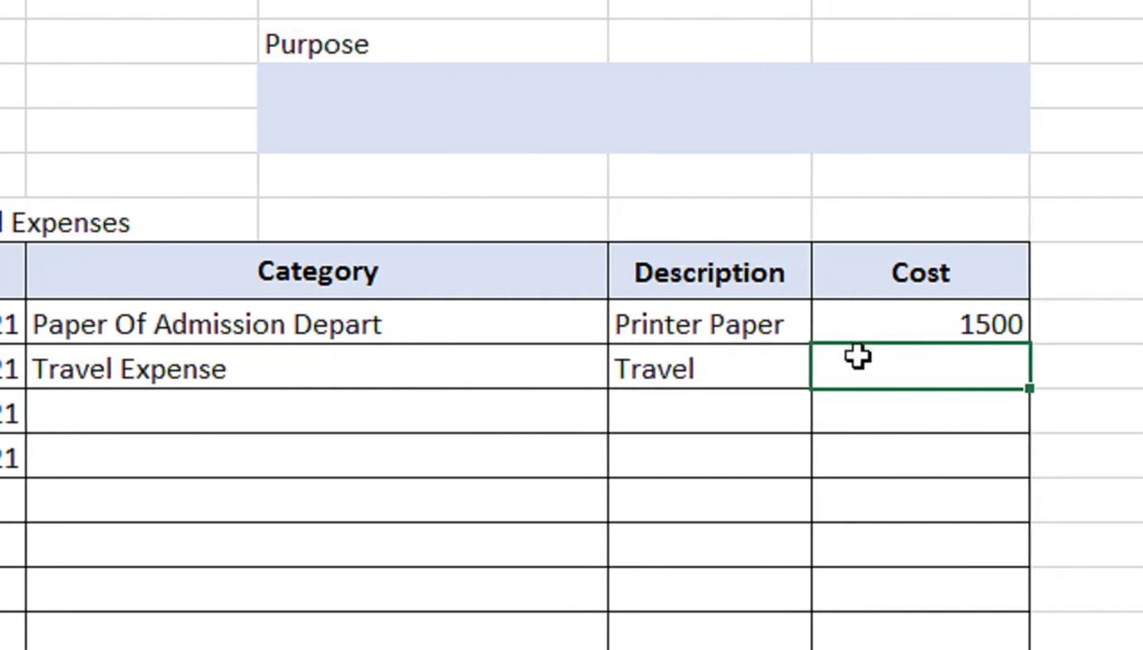
type("600")
key("Return")
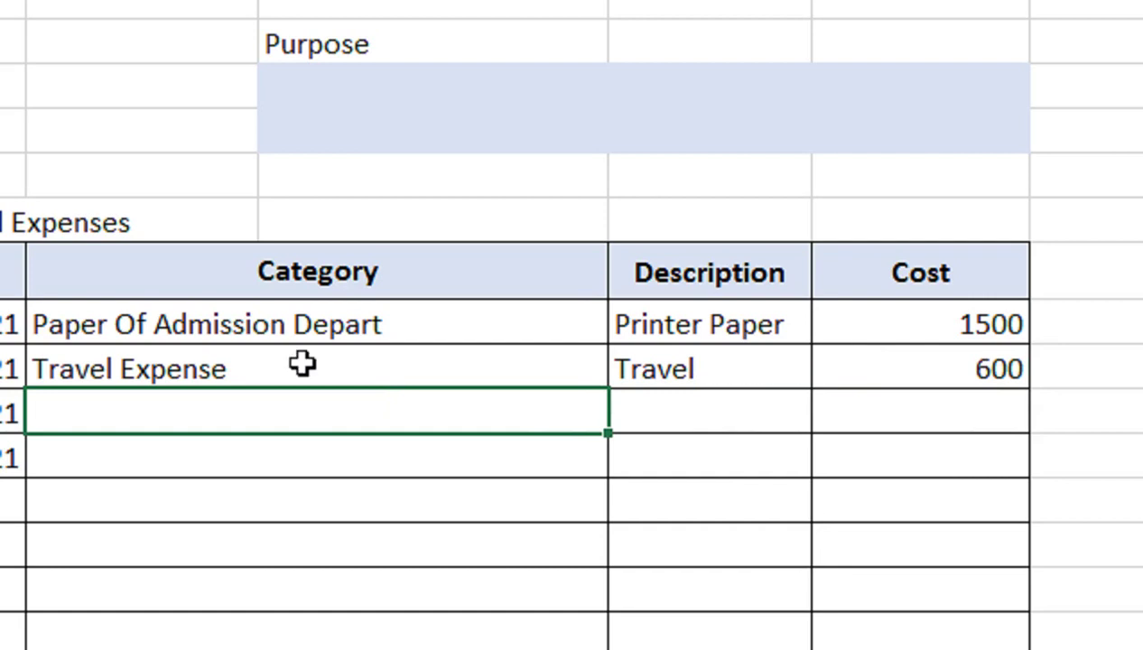
Enter the category "Bill Payment Of Mobile" for the 3-Dec-21 expense in B17.
type("Bill P")
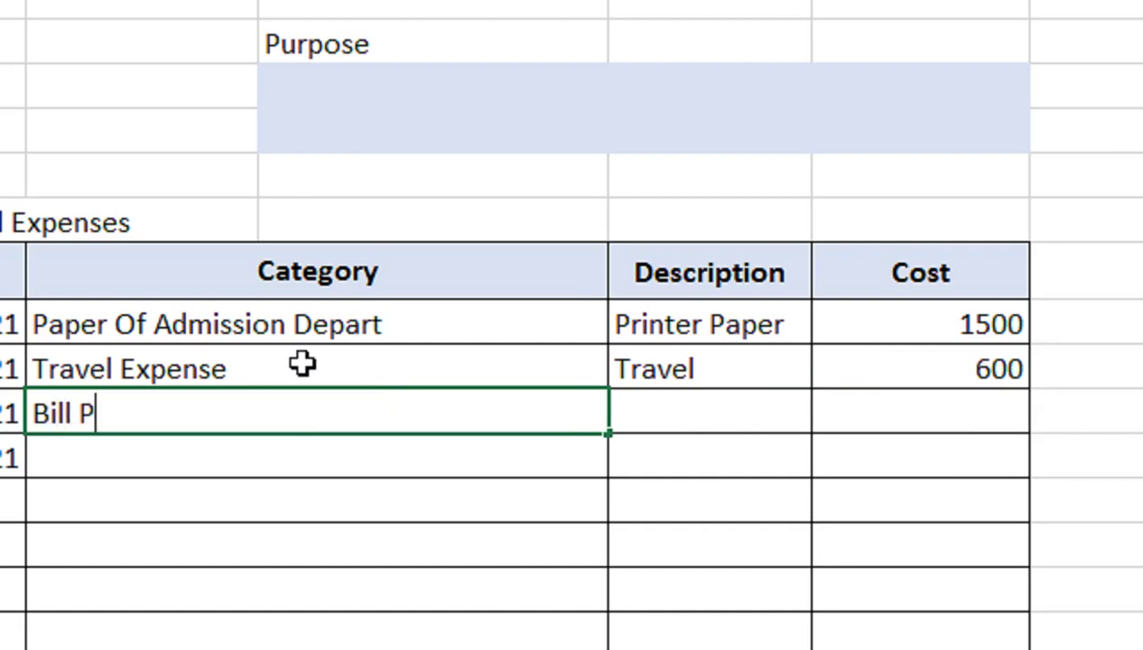
type("ayment OF")
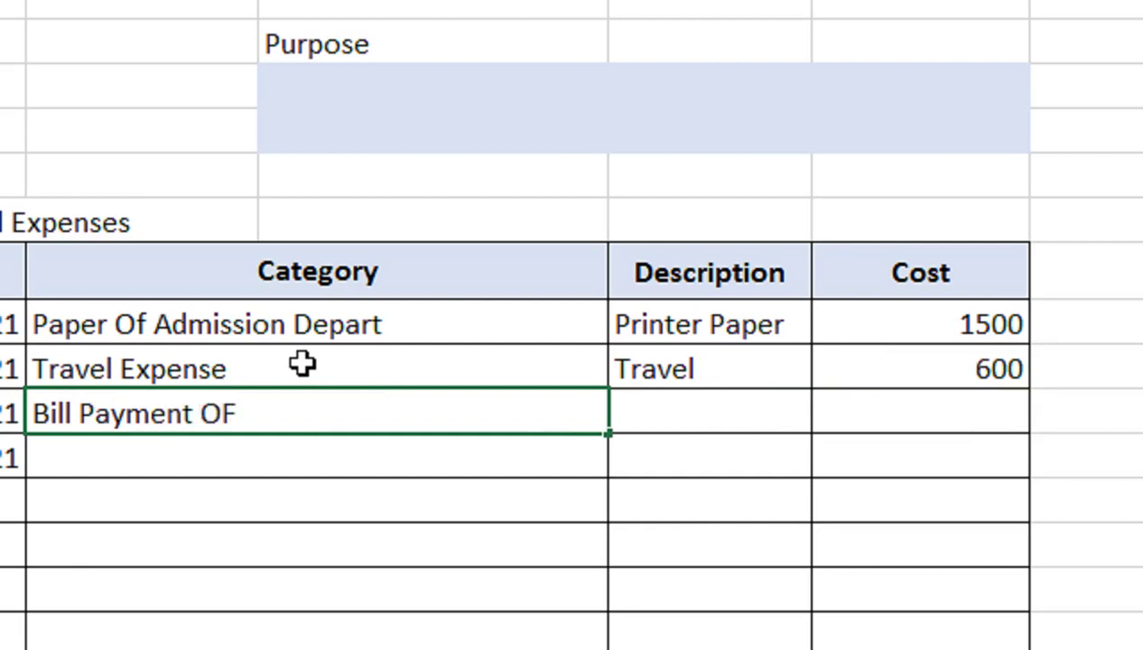
key("BackSpace")
type("o")
key("BackSpace")
type("o")
key("BackSpace")
type("f Mobile")
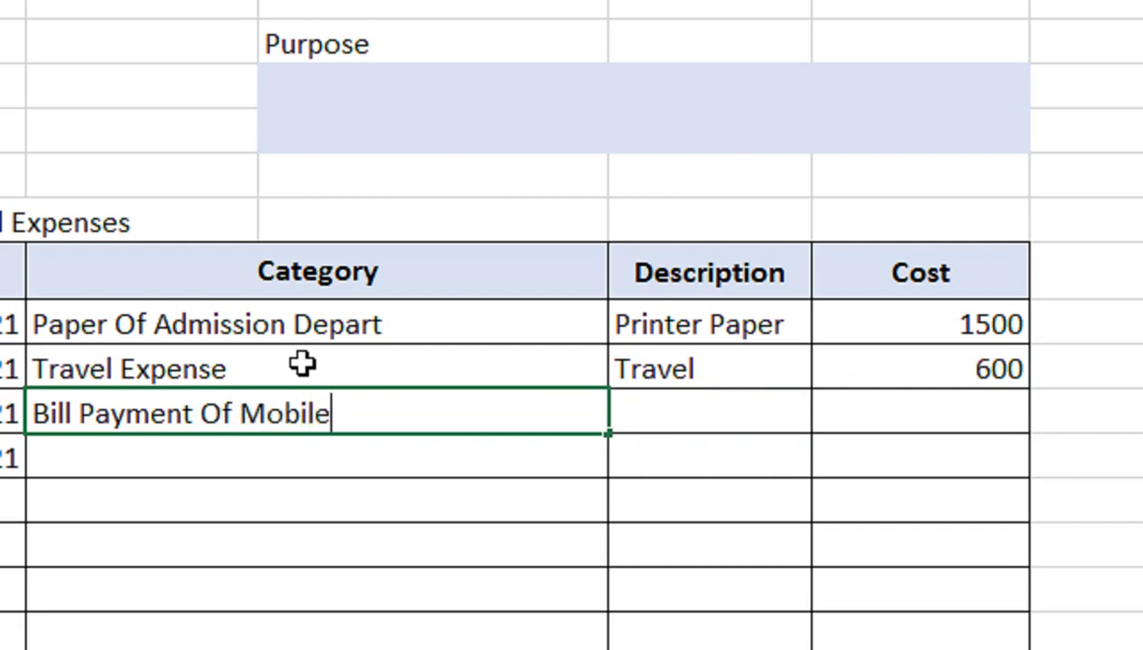
key("Tab")
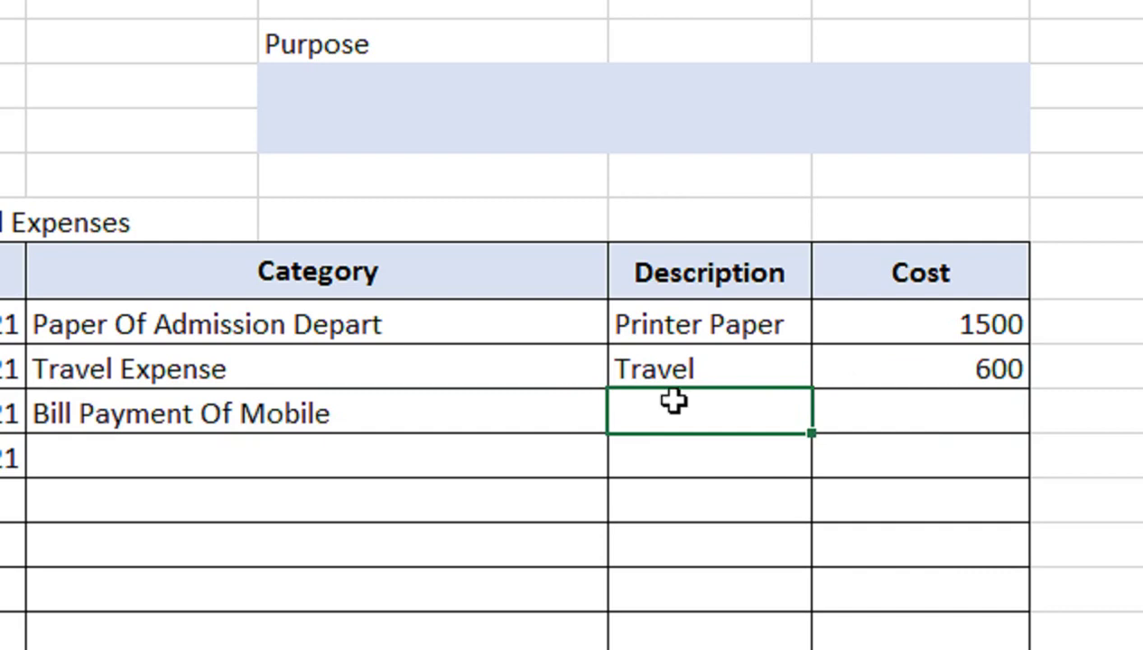
Enter "Telephone" as the description in D17 and 1200 as the cost in E17.
type("Telephone")
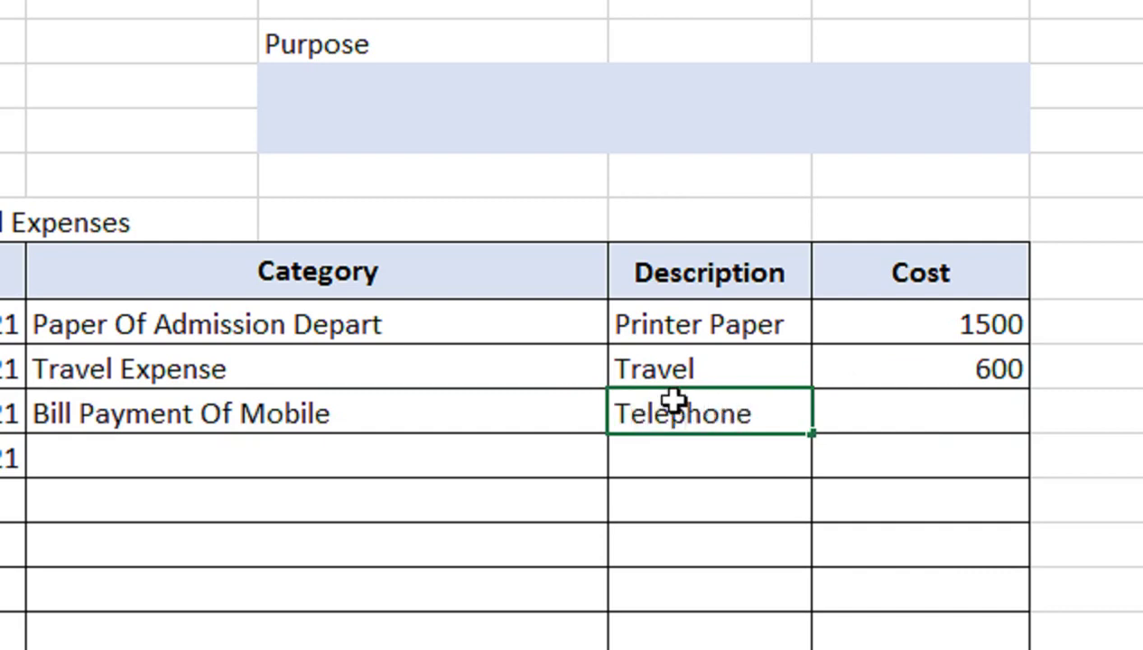
key("Tab")
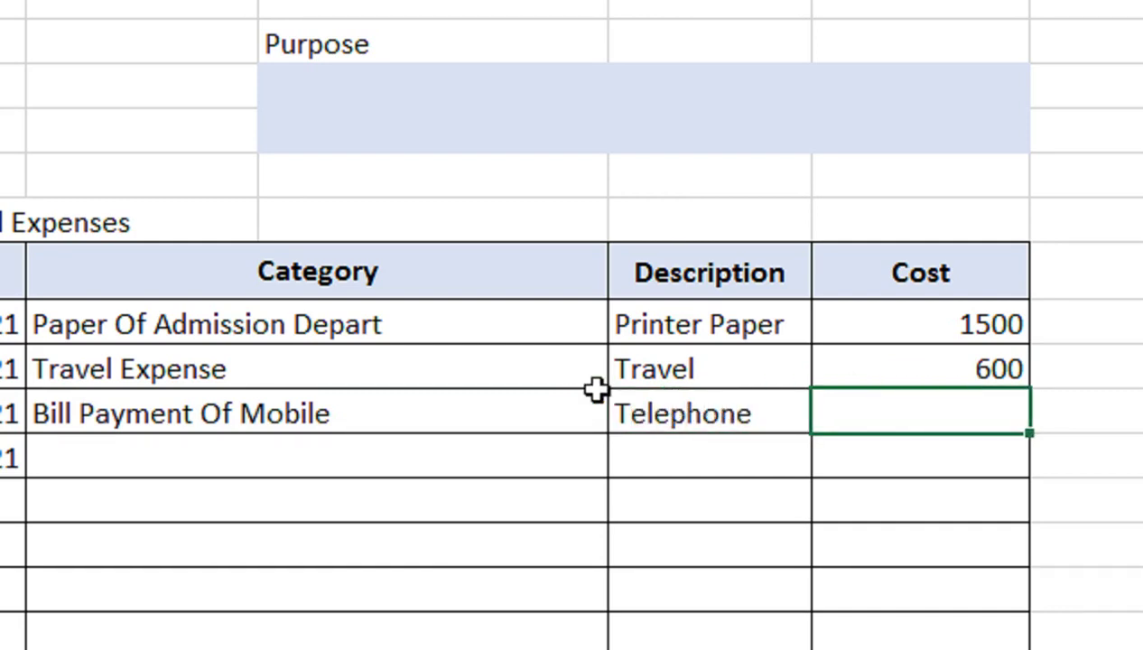
type("1200")
key("Return")
Enter the category "Purchase Pen Paid" for the 4-Dec-21 expense in B18.
key("Left")
key("Left")
key("Left")
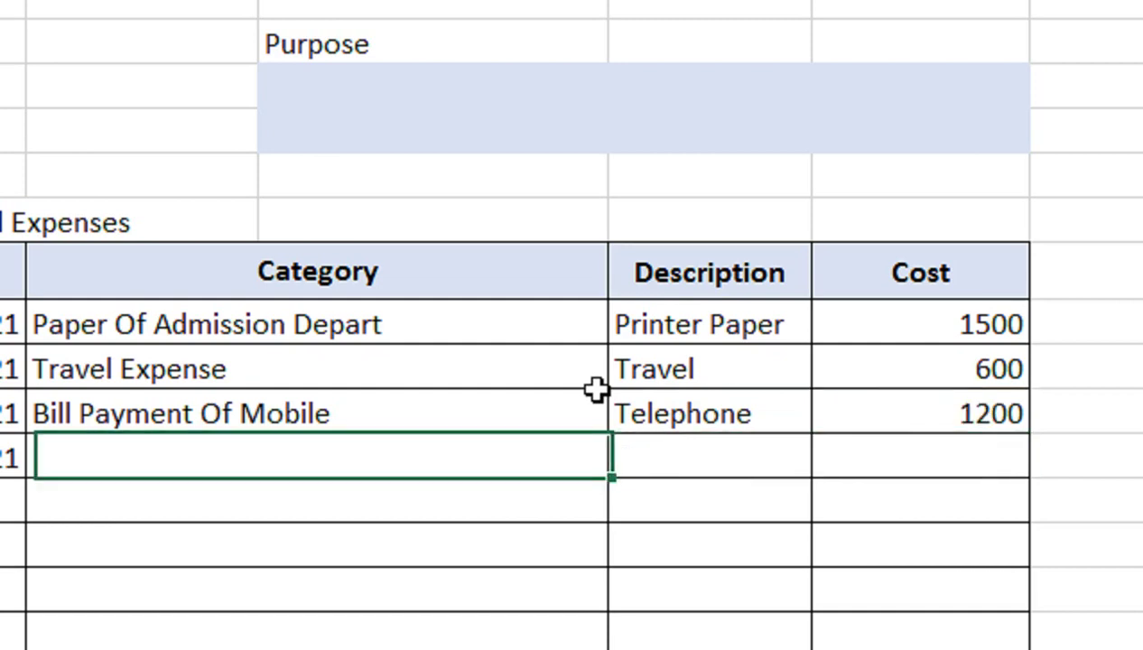
key("Right")
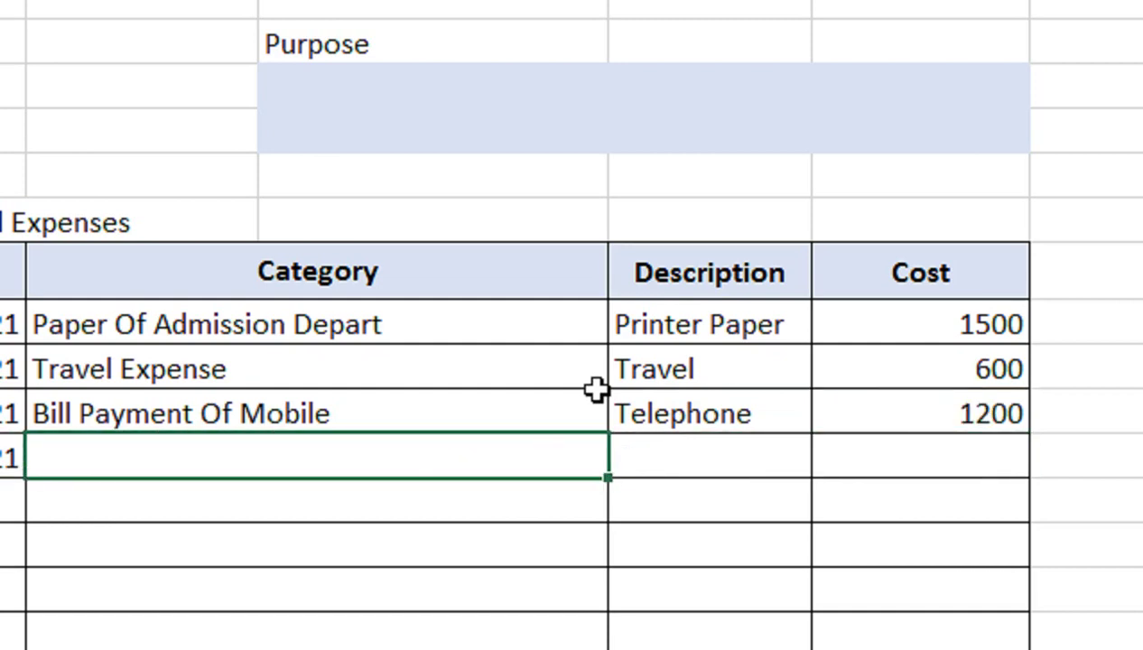
type("Pur")
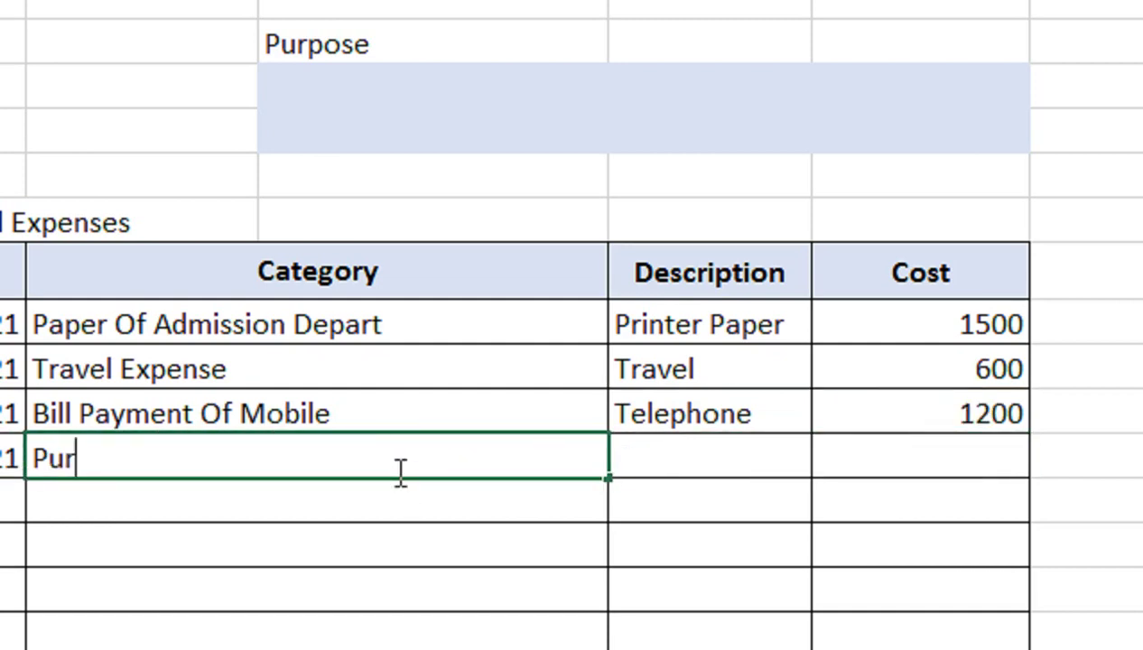
type("chase Pen Paid")
key("Tab")
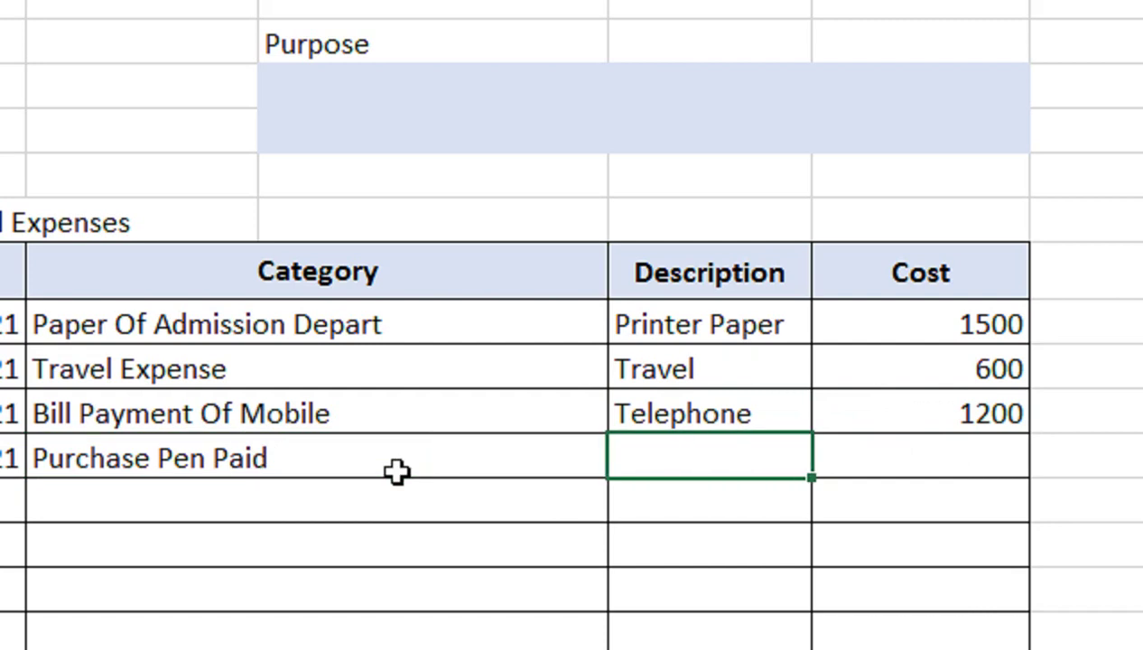
Enter "Stationery" as the description in D18 and 2000 as the cost in E18.
type("Sta")
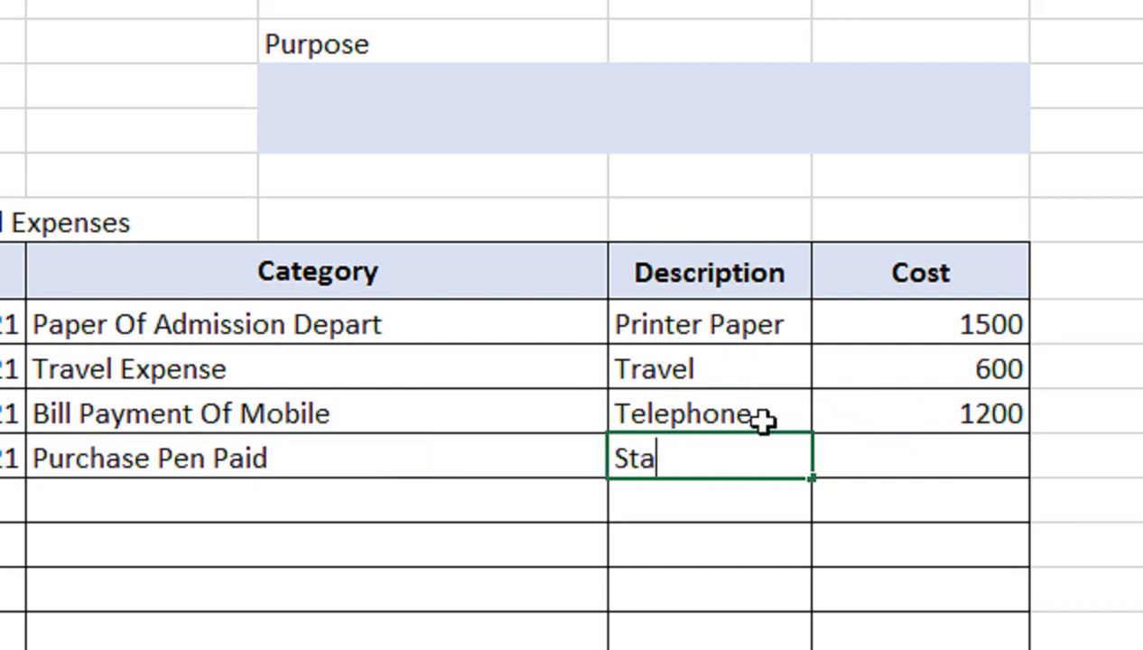
type("t")
key("BackSpace")
type("taionery")
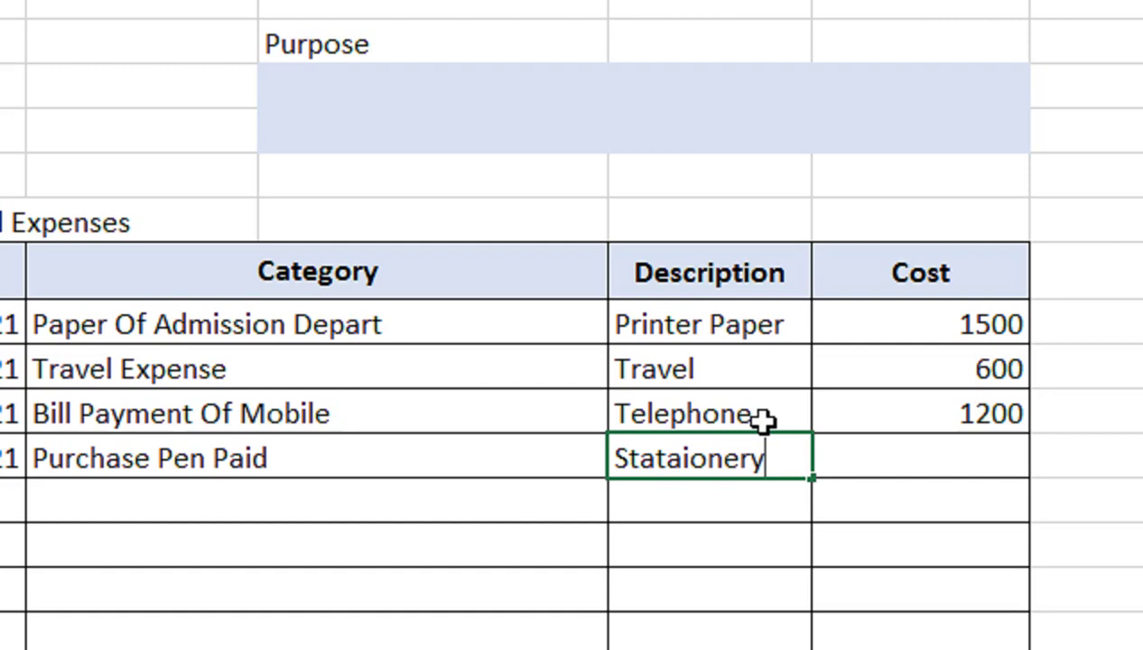
key("Return")
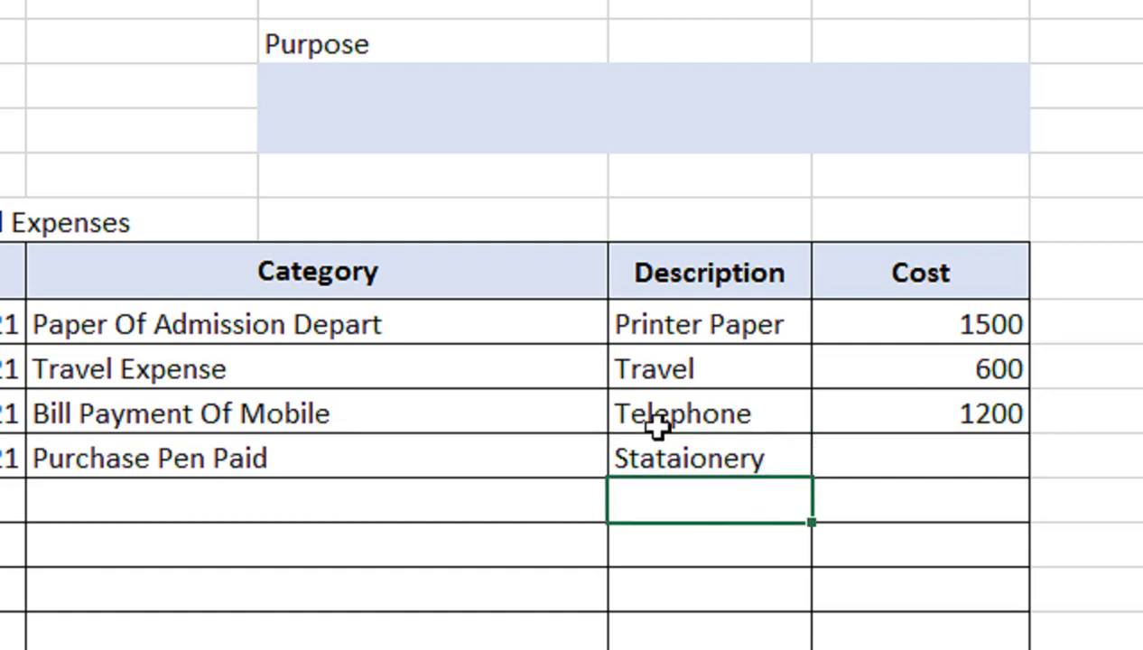
double_click(682, 449)
key("BackSpace")
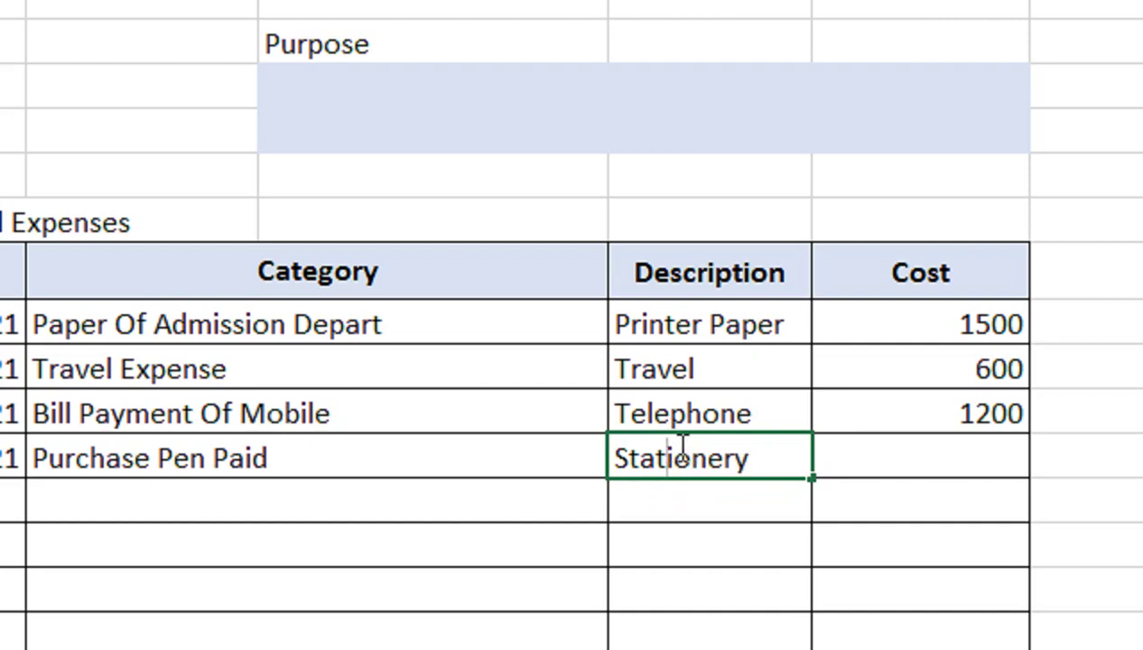
left_click(835, 446)
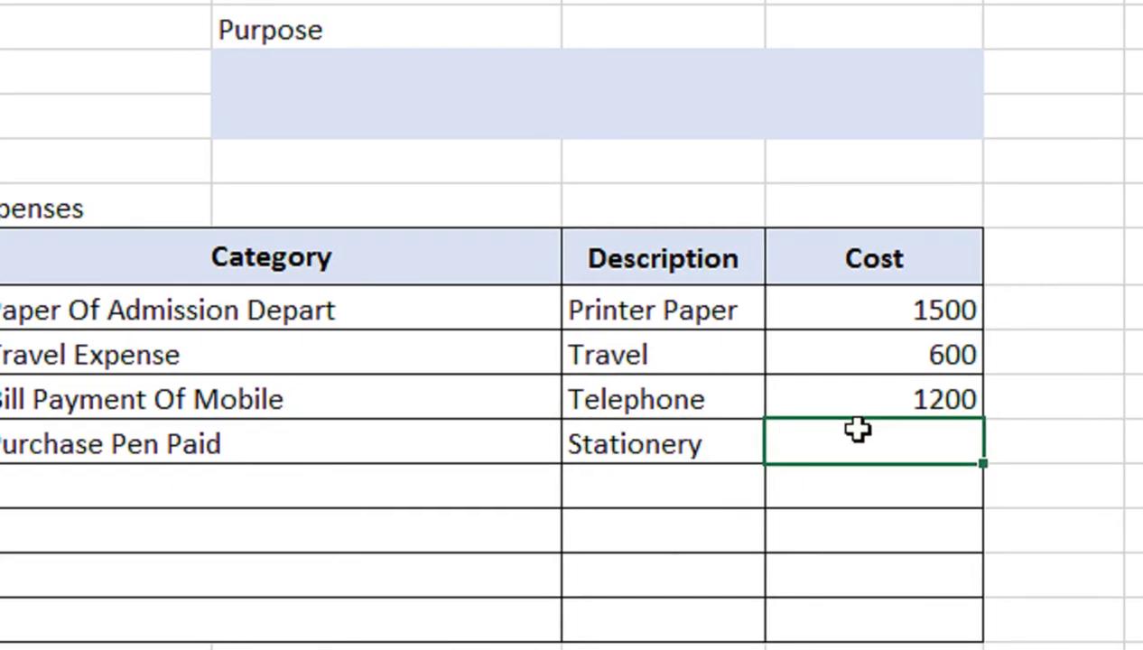
type("2000")
key("Return")
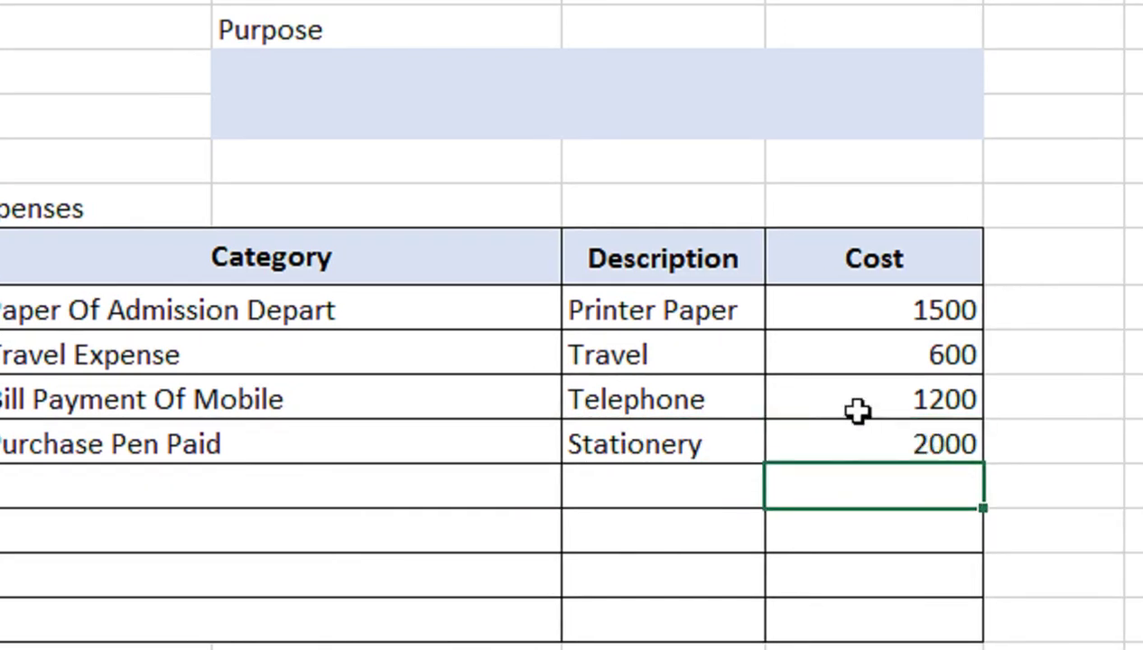
Enter the employee's name in C3 and the employee ID in C4.
left_click_drag(540, 104, 505, 181)
left_click(323, 412)
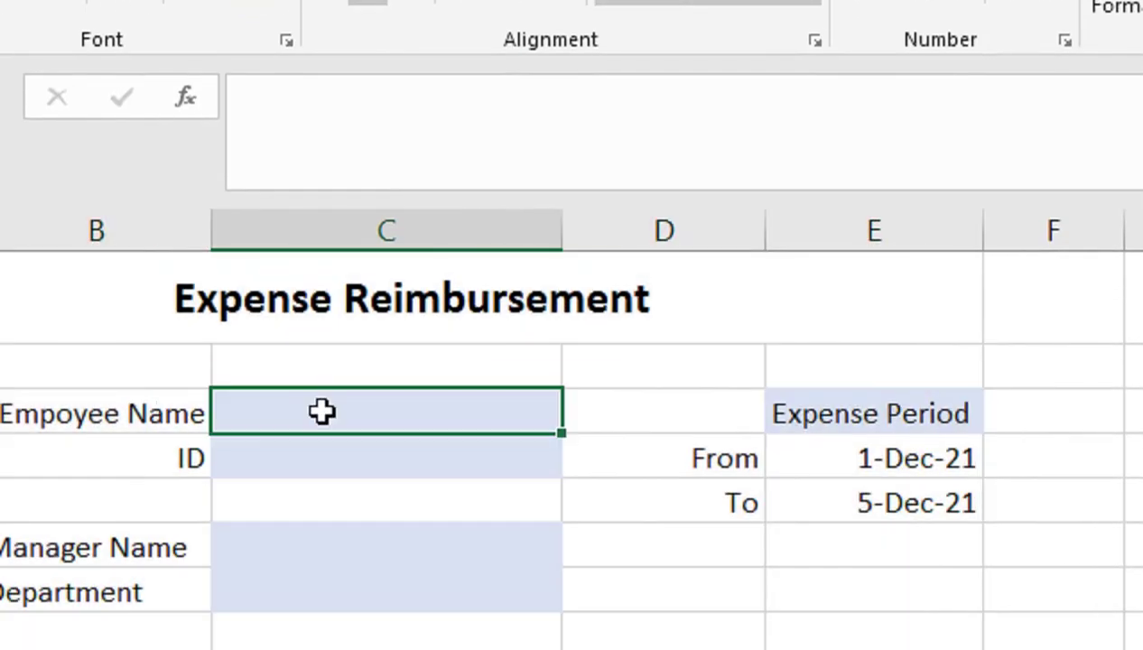
type("Ahmed")
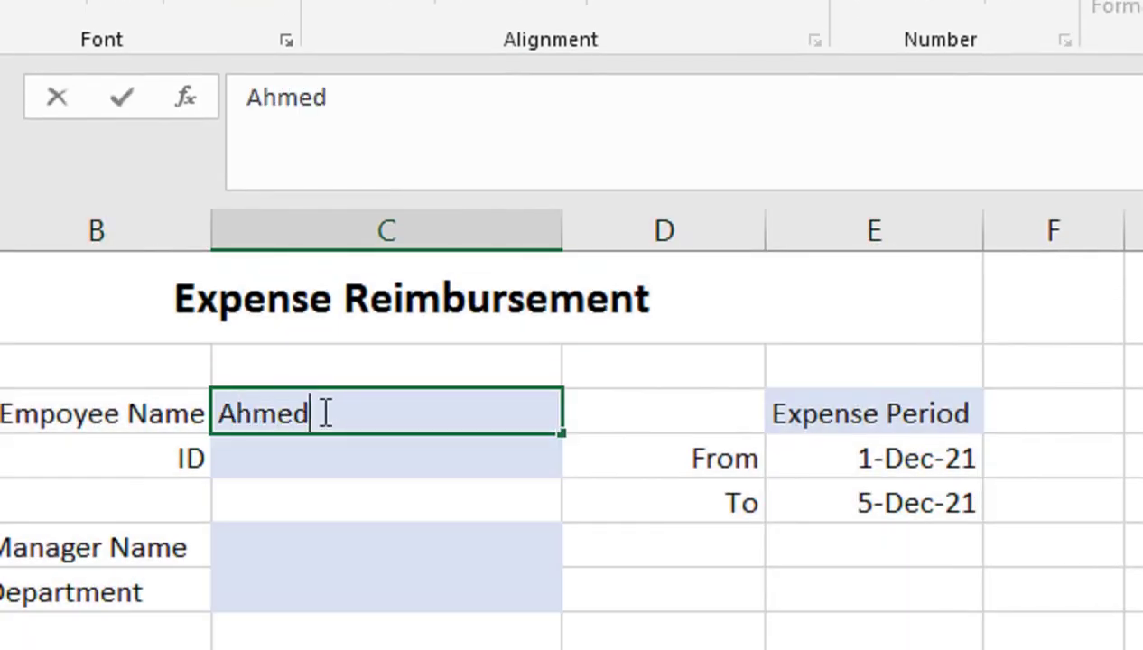
key("Return")
type("f-1002")
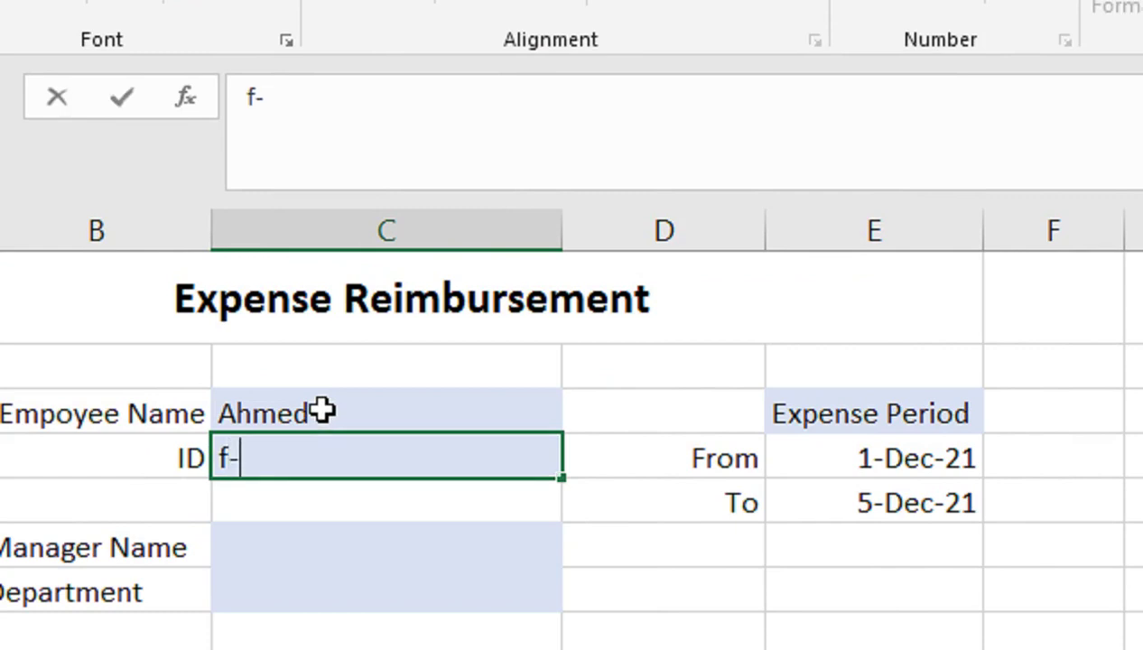
key("Return")
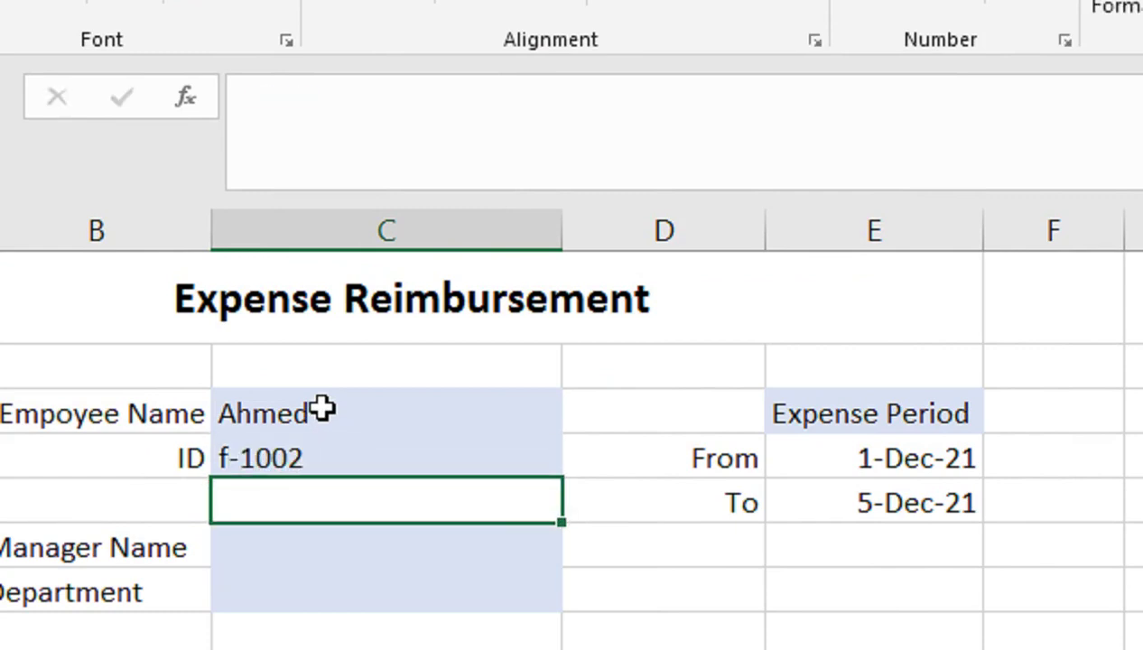
Change the letter prefix of the employee ID in C4 to a capital letter.
key("Up")
key("F2")
key("Left")
key("Left")
key("Left")
key("Left")
key("Left")
key("BackSpace")
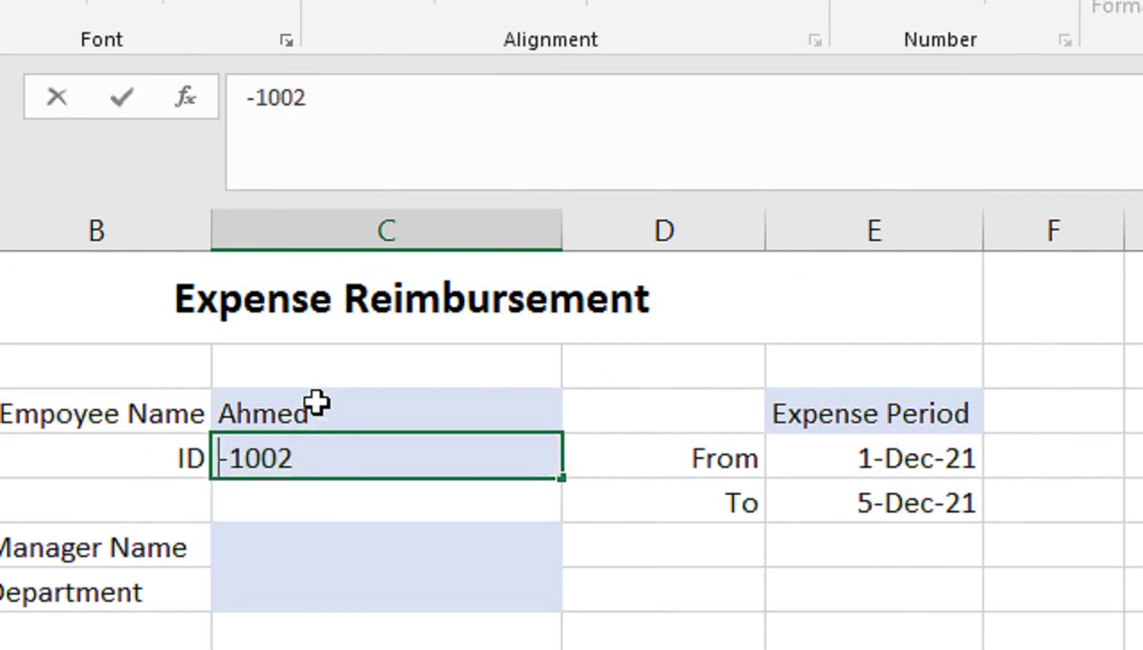
type("F")
key("Return")
key("Return")
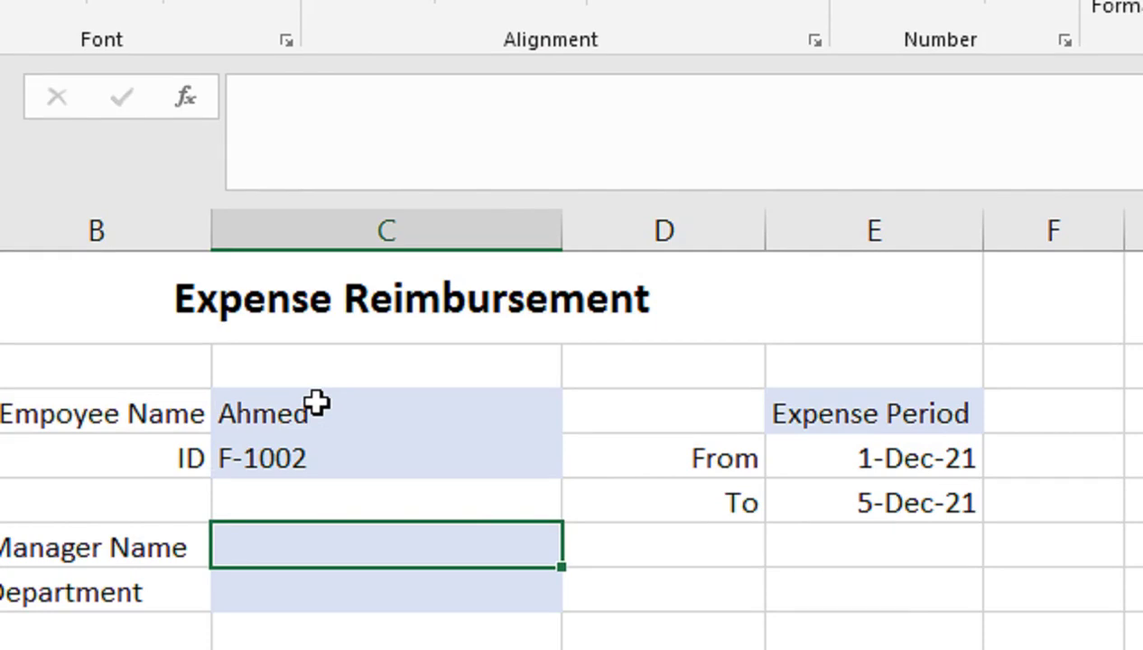
Enter the manager's name in C6 and "IT" as the department in C7.
type("Ab")
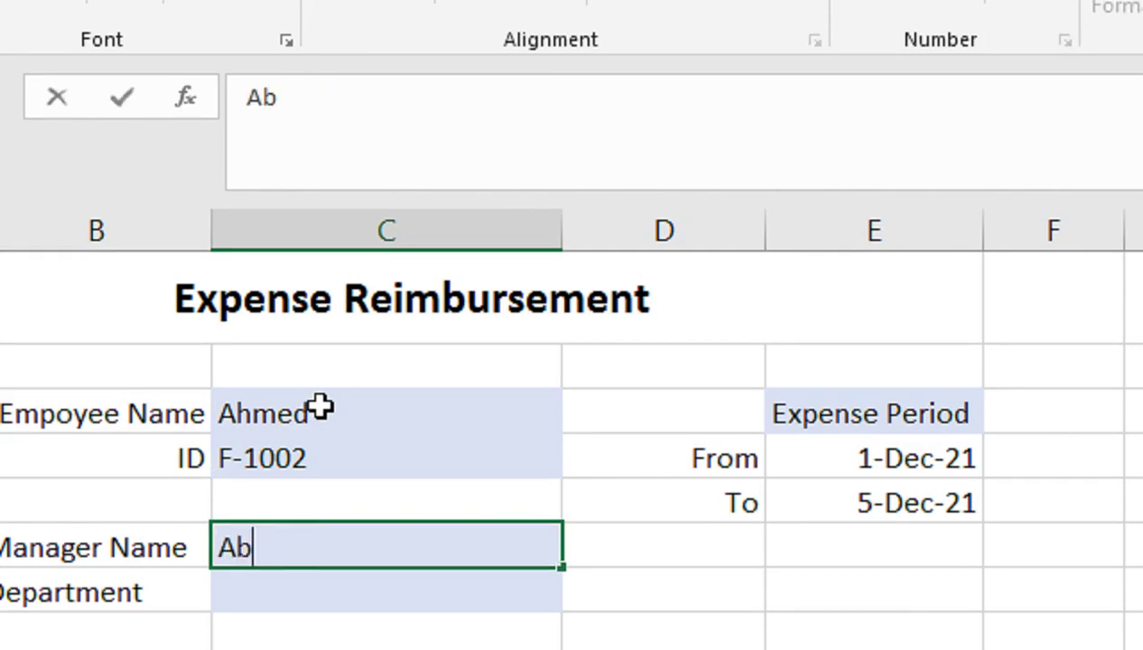
type("dul Rehman")
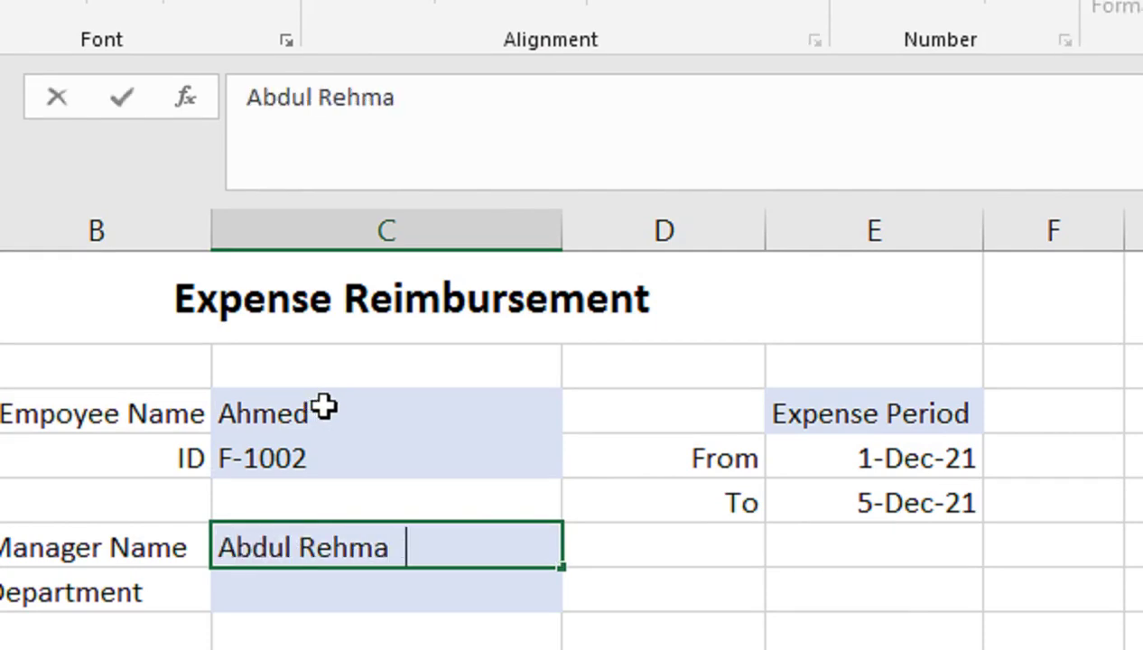
key("ctrl+Return")
key("Return")
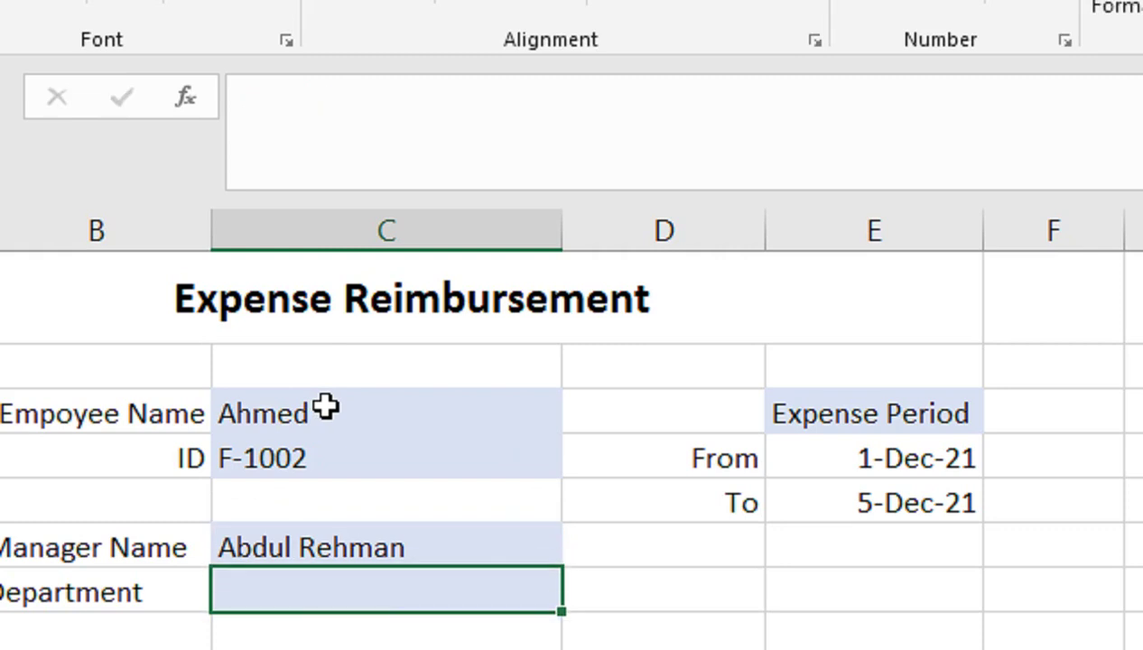
type("IT")
key("Return")
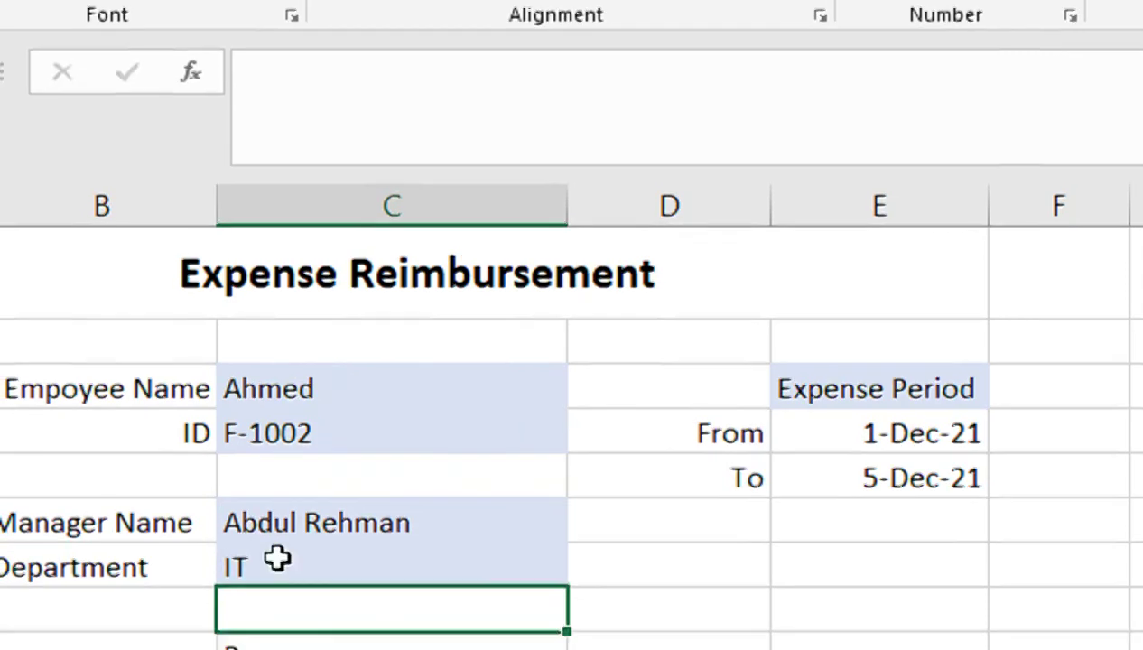
Enter "IT Equipment" as the purpose in the merged cell C10.
left_click(311, 480)
type("IT ")
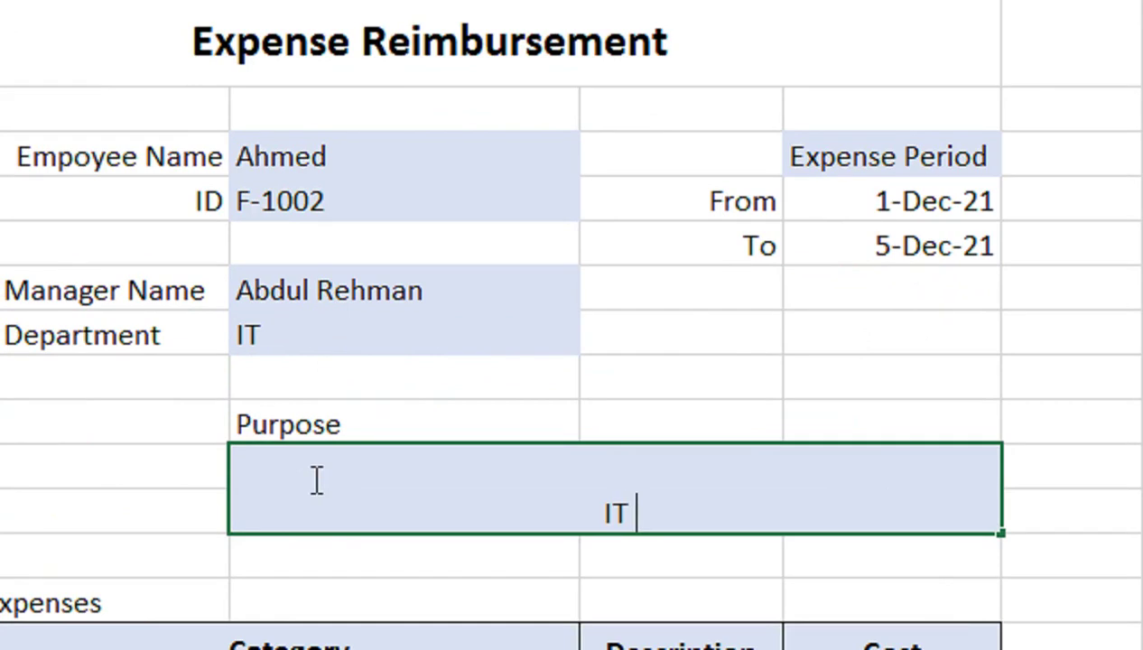
type("Eq")
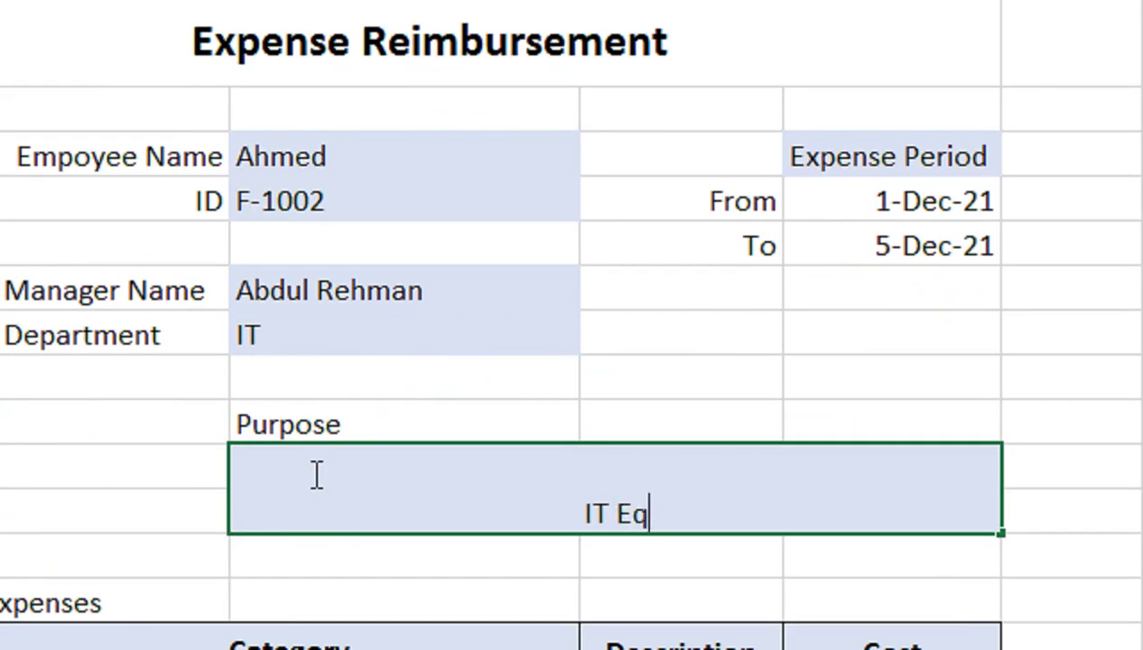
type("uipment")
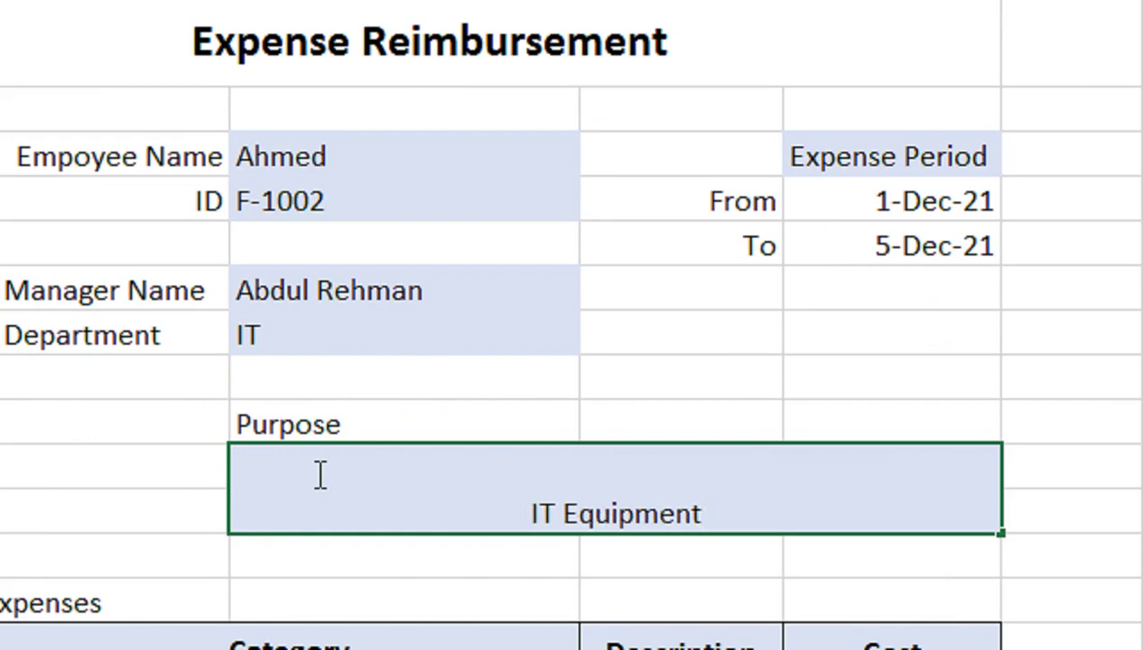
key("Return")
Align the purpose text in the merged cell C10 left horizontally and to the middle vertically.
left_click(446, 516)
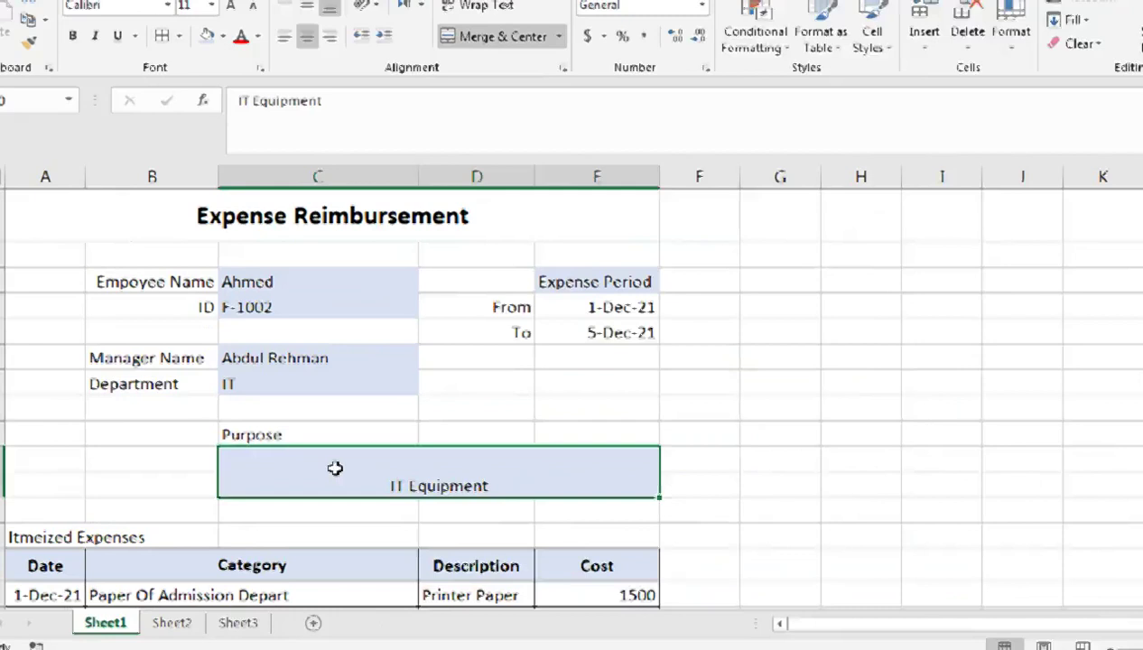
left_click(284, 36)
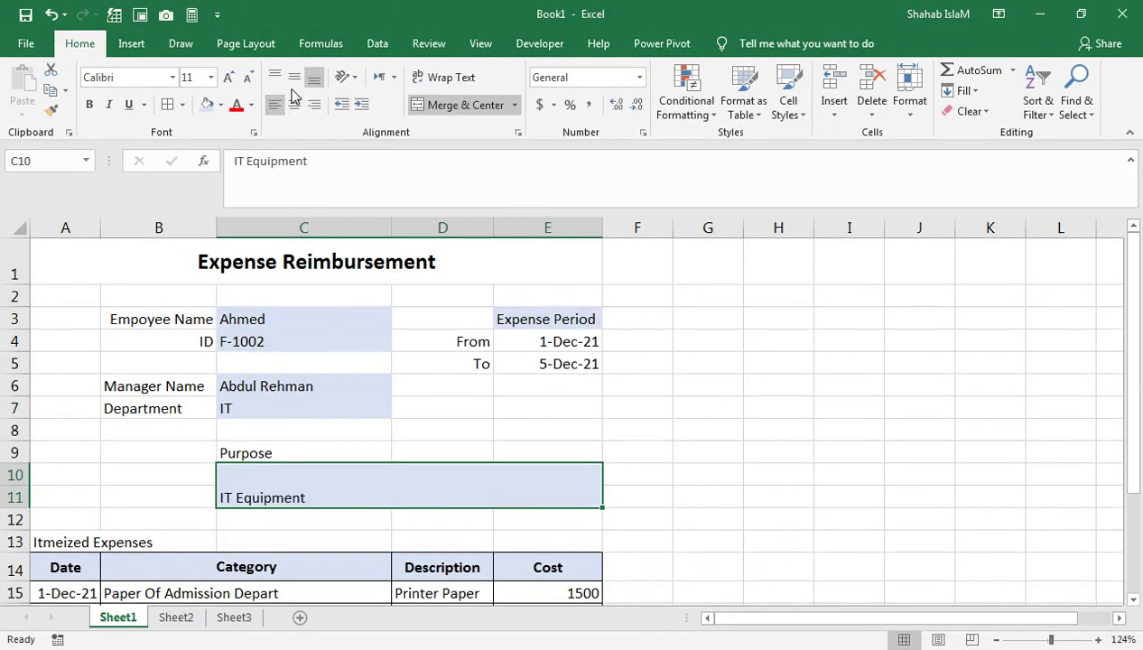
left_click(294, 77)
left_click(348, 426)
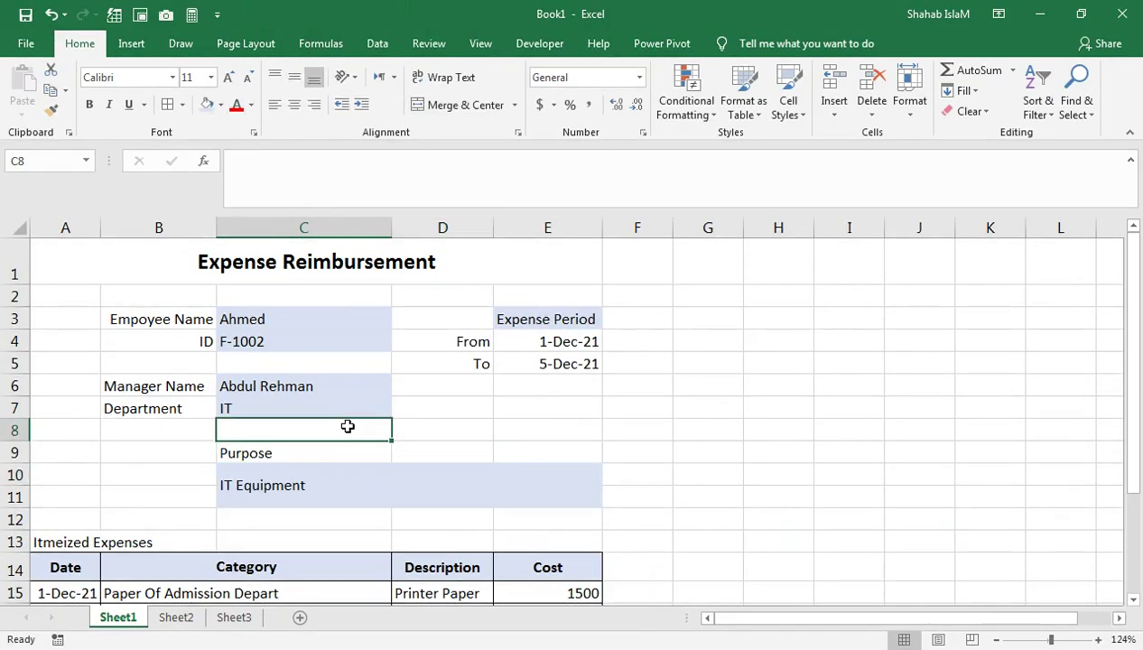
Add borders to E23:E25 below the Cost column and fill E23 and E25 with light blue.
key("Down")
key("Down")
key("Down")
key("Down")
key("Down")
key("Down")
key("Down")
key("Down")
key("Down")
key("Down")
key("Down")
key("Down")
key("Down")
key("Down")
key("Down")
key("Down")
key("Down")
key("Down")
key("Down")
key("Down")
key("Up")
key("Up")
key("Up")
key("Up")
key("Up")
key("Up")
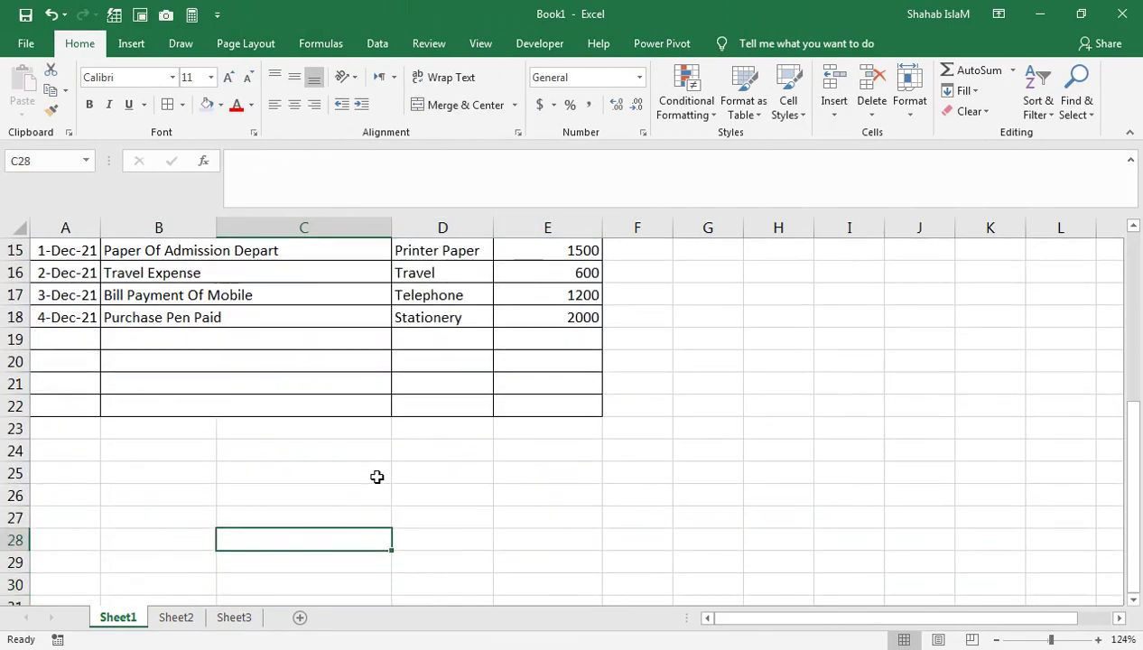
key("Right")
key("Up")
key("Right")
key("shift+Down")
key("shift+Down")
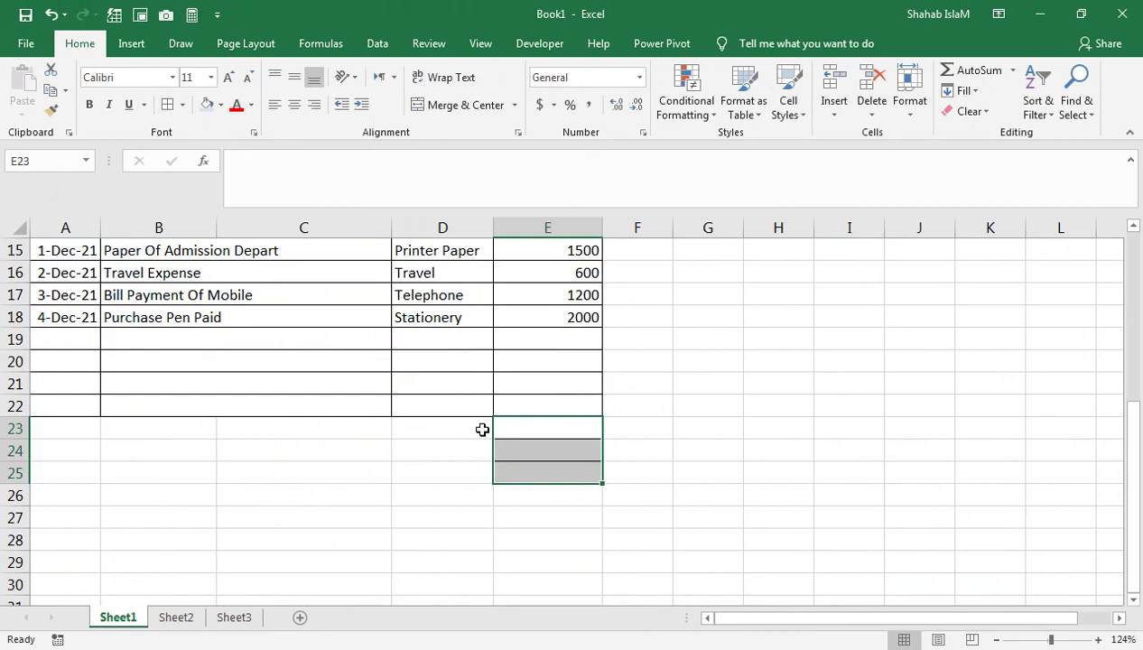
left_click(510, 428)
left_click(523, 468, "ctrl")
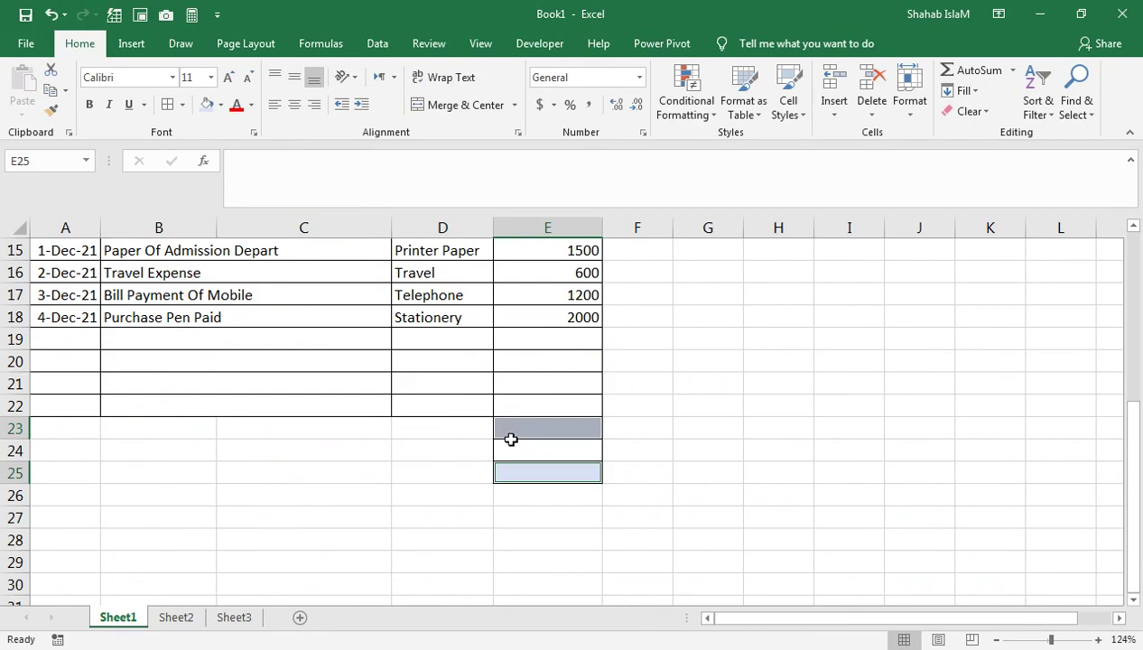
Enter the label "Subtotal" in D23, with a capital S.
left_click(426, 426, "ctrl")
type("subtotal")
key("Return")
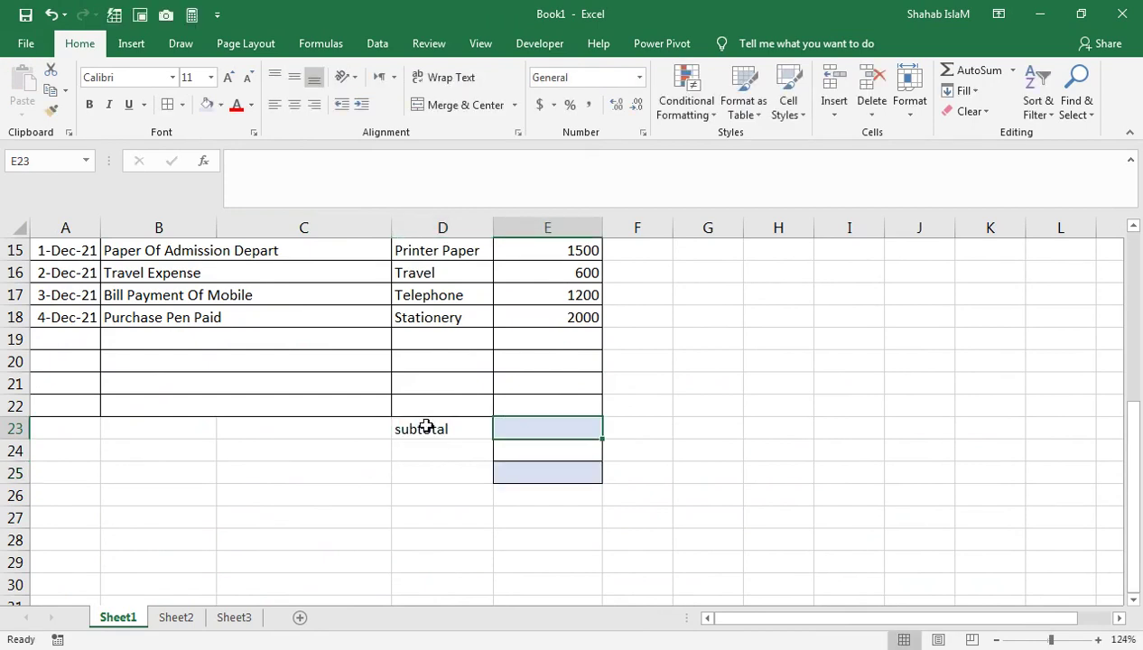
key("shift+Return")
key("F2")
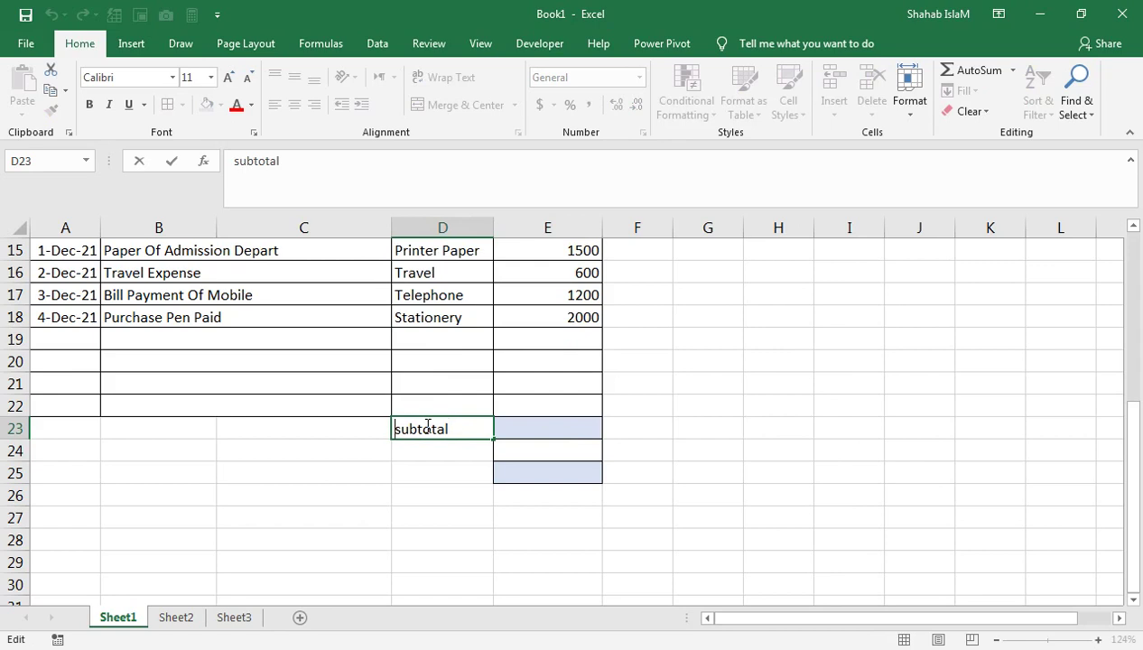
type("S")
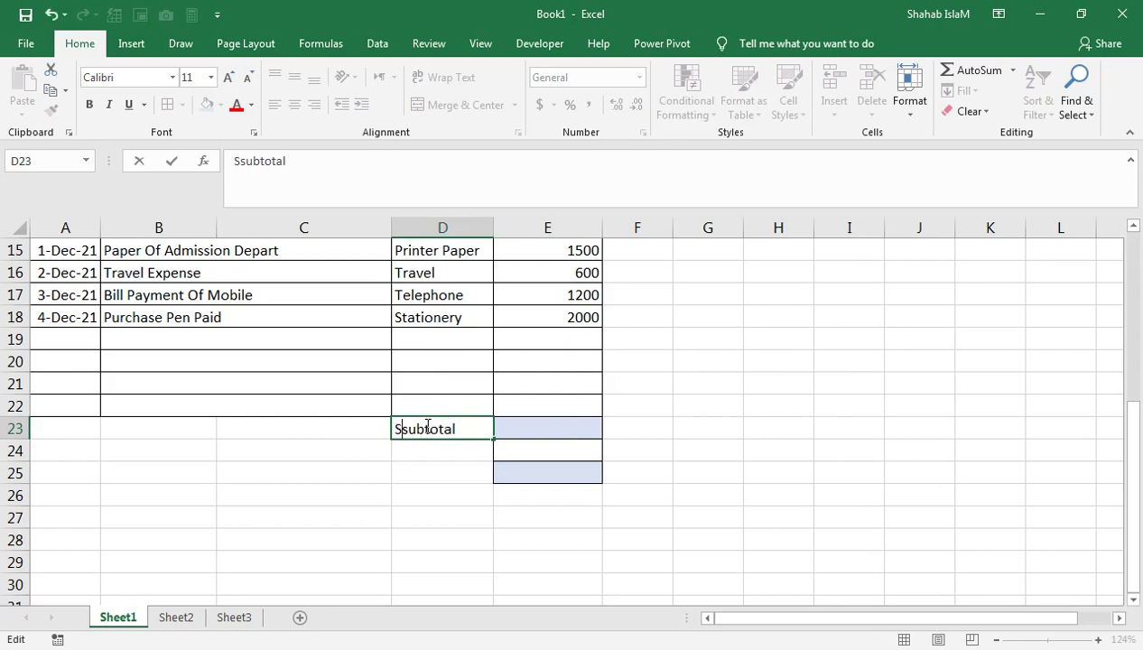
key("Delete")
key("Return")
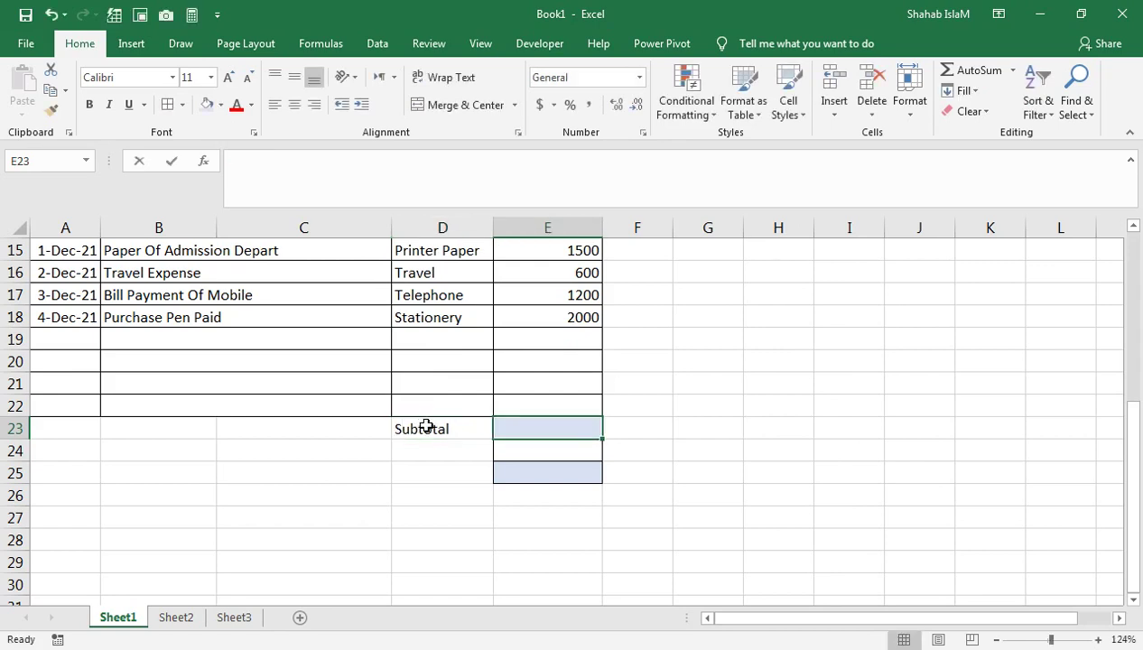
Calculate the subtotal of the costs in E23 with the formula =SUM(E15:E22).
type("=sum(")
key("Up")
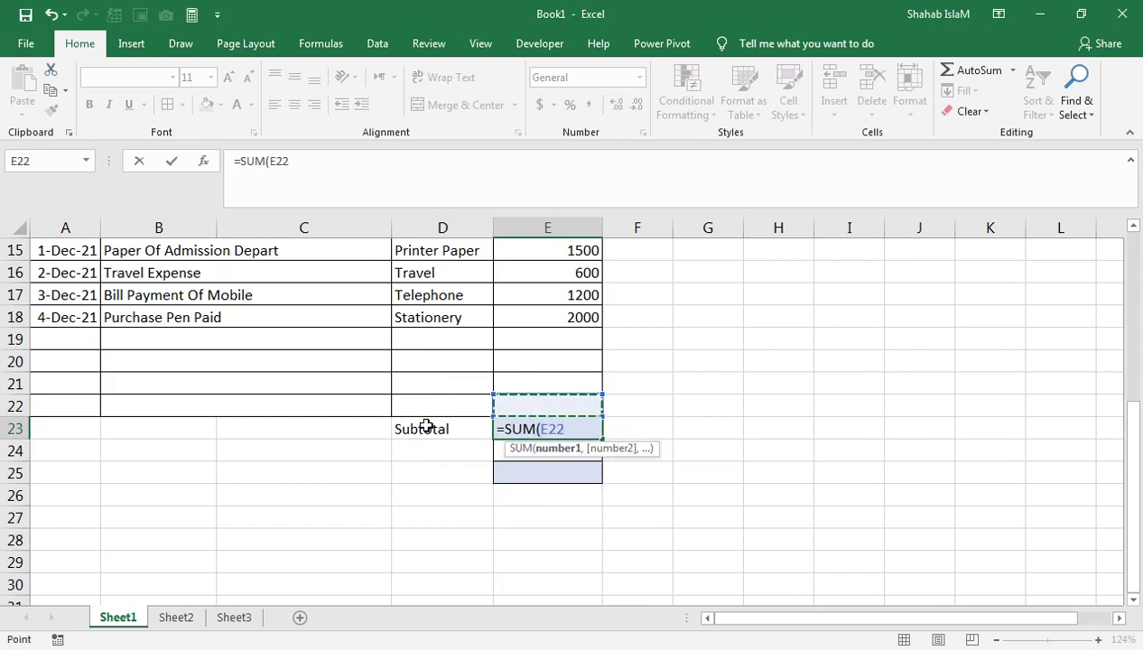
key("shift+Up")
key("shift+Up")
key("shift+Up")
key("shift+Up")
key("shift+Up")
key("shift+Up")
key("shift+Up")
key("shift+Up")
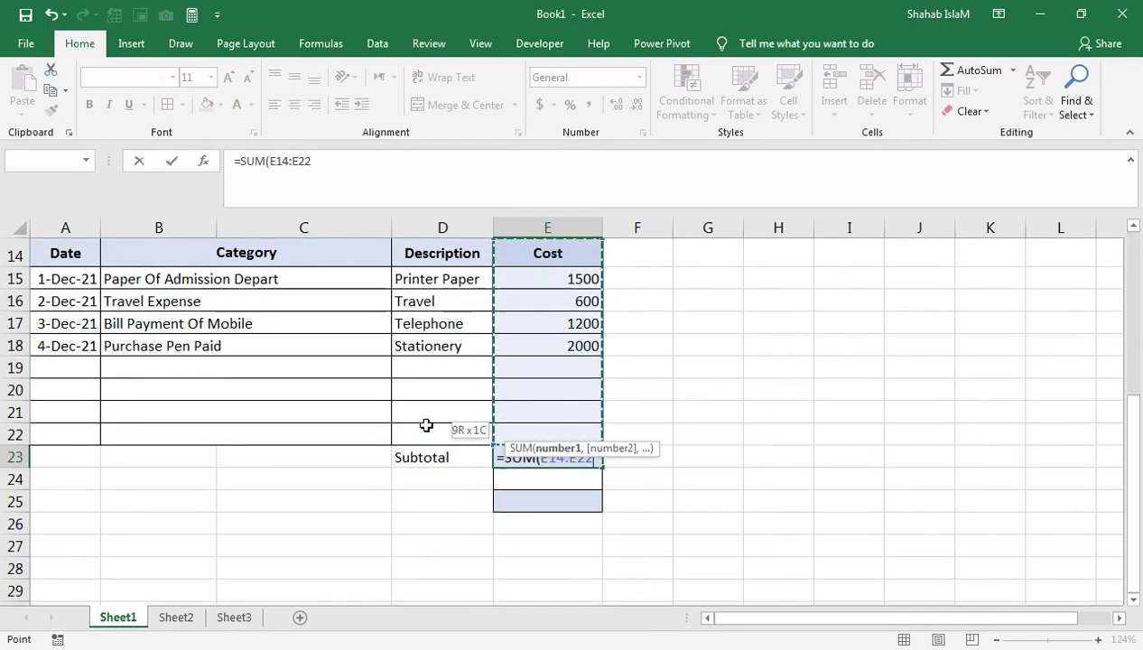
key("shift+Down")
type(")")
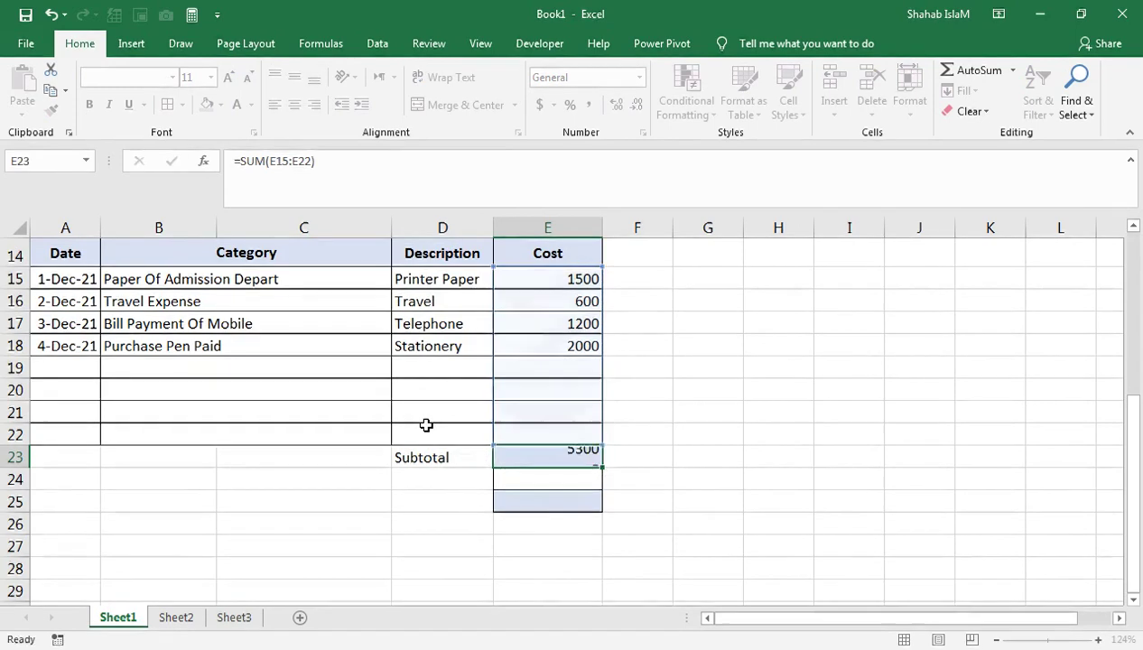
key("Return")
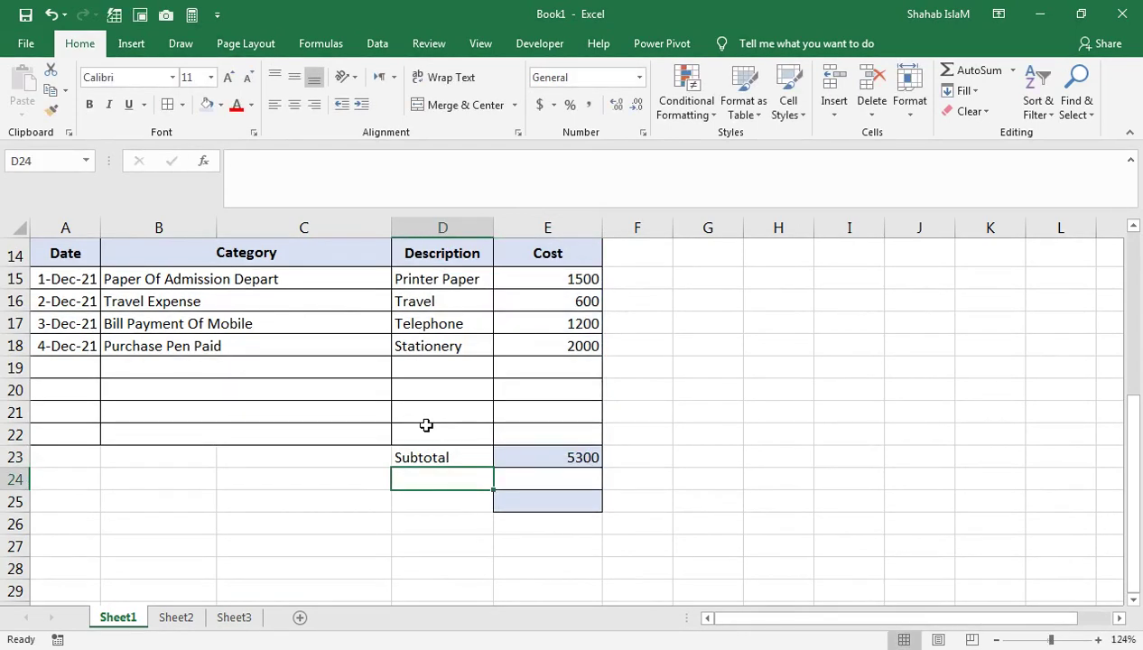
Enter the label "Less Cash Advance" in D24 and autofit column D to its width.
type("Less")
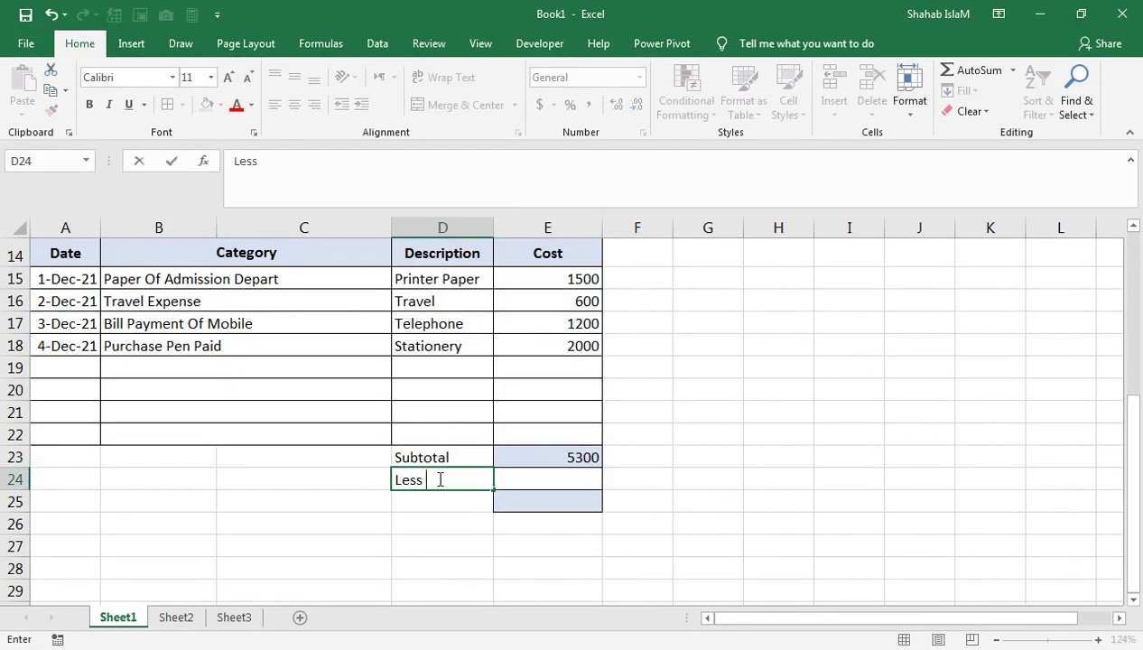
type(" Cash Advance")
key("Return")
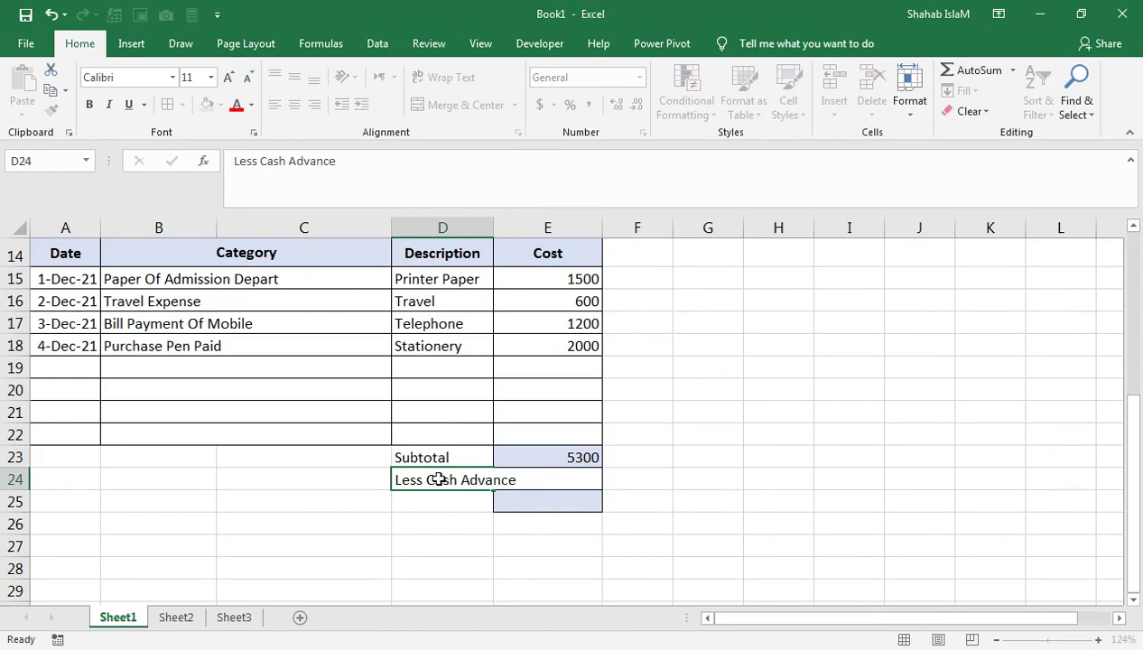
key("Up")
key("alt+o")
key("c")
key("a")
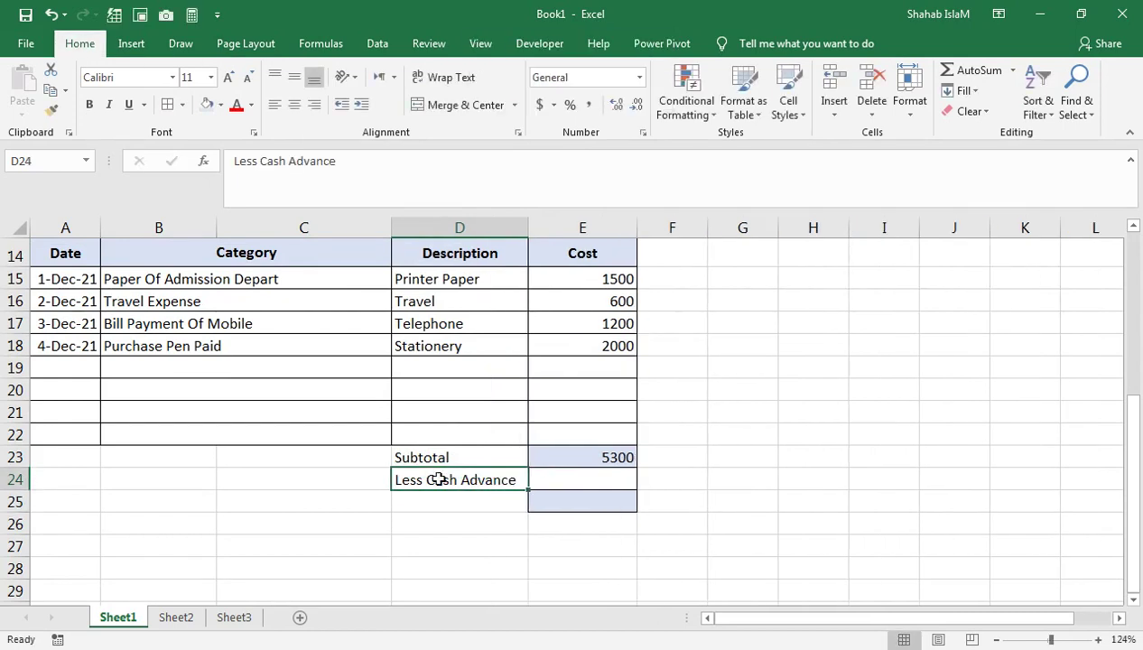
Enter the label "Total Reimbursement" in D25.
key("Down")
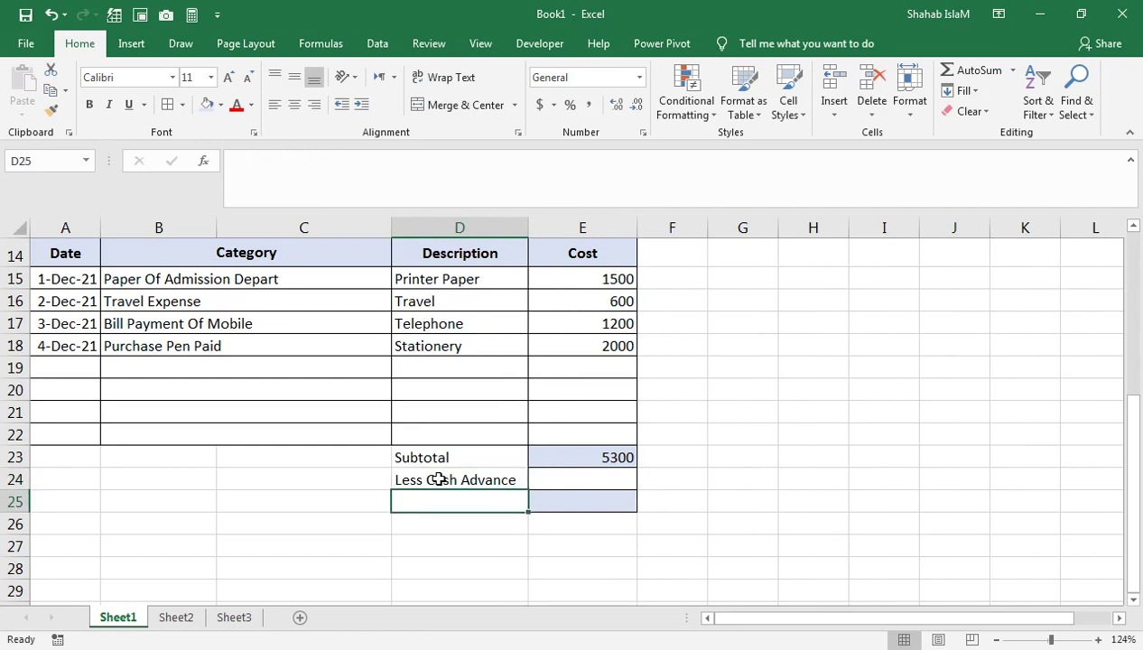
type("Total")
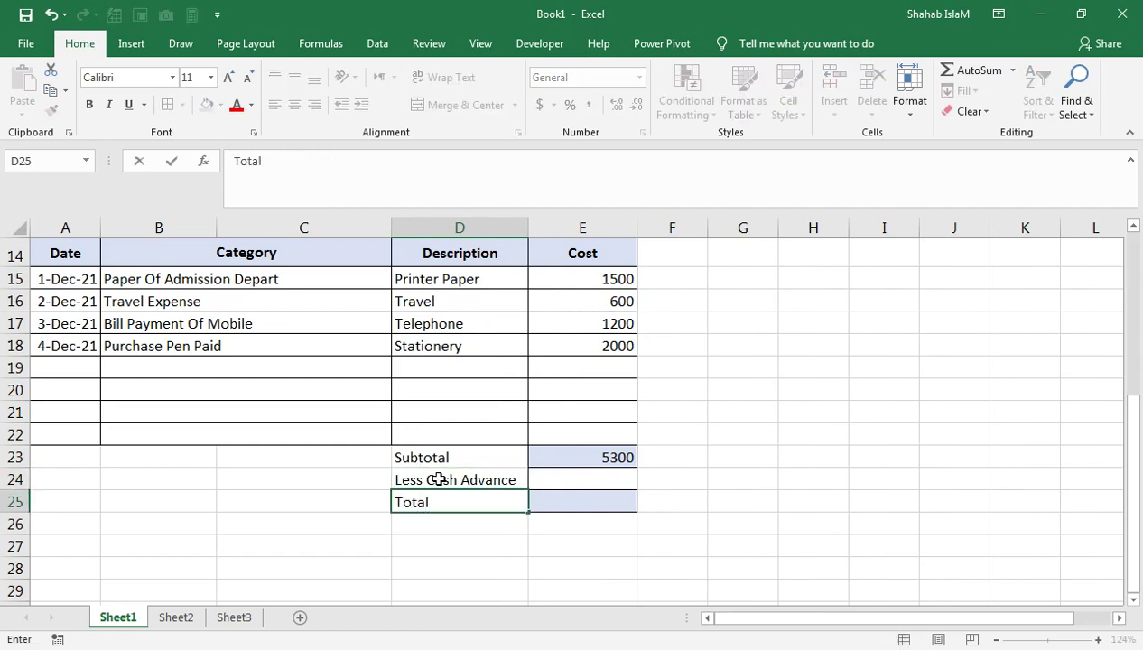
type(" Reimbursement")
key("Return")
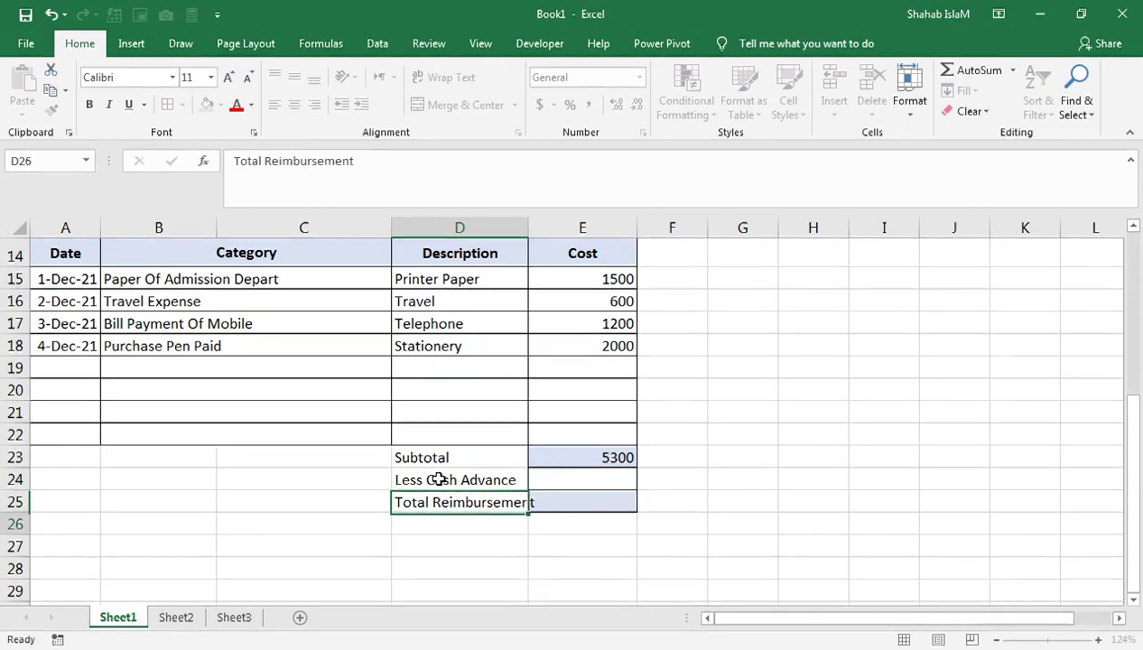
key("Up")
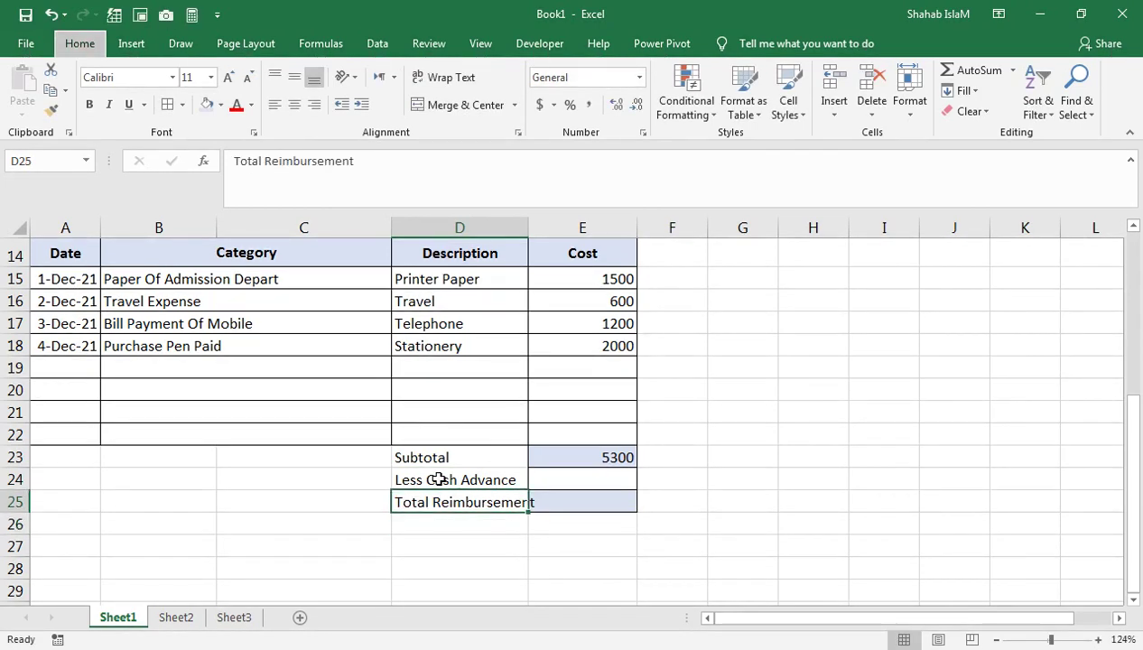
type("oca")
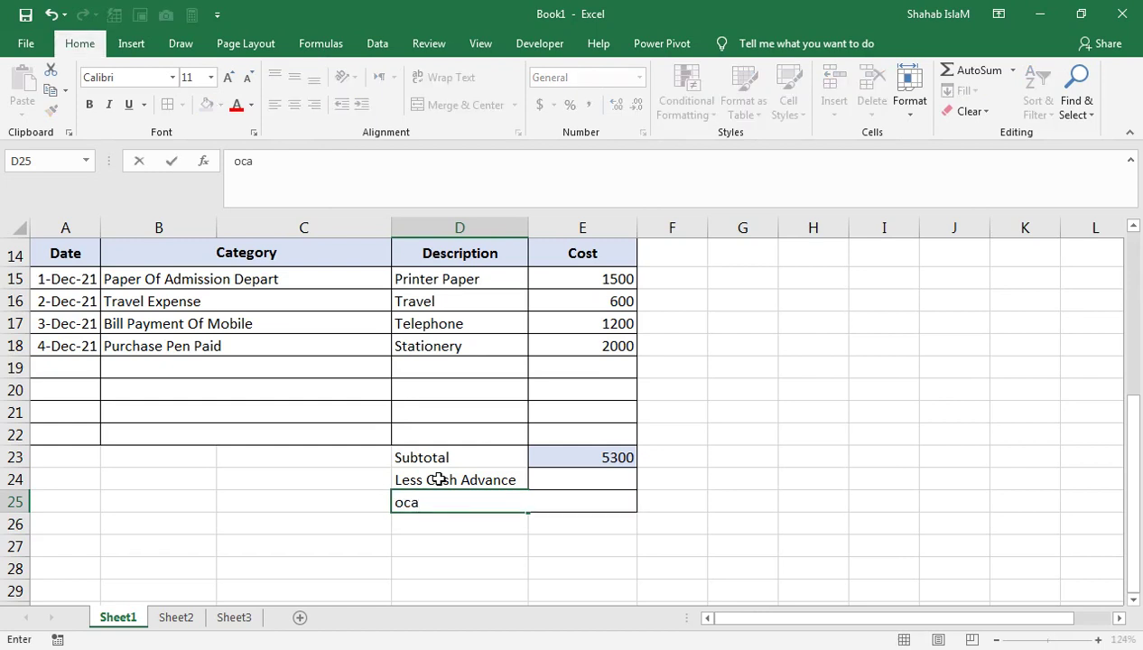
key("Return")
key("ctrl+z")
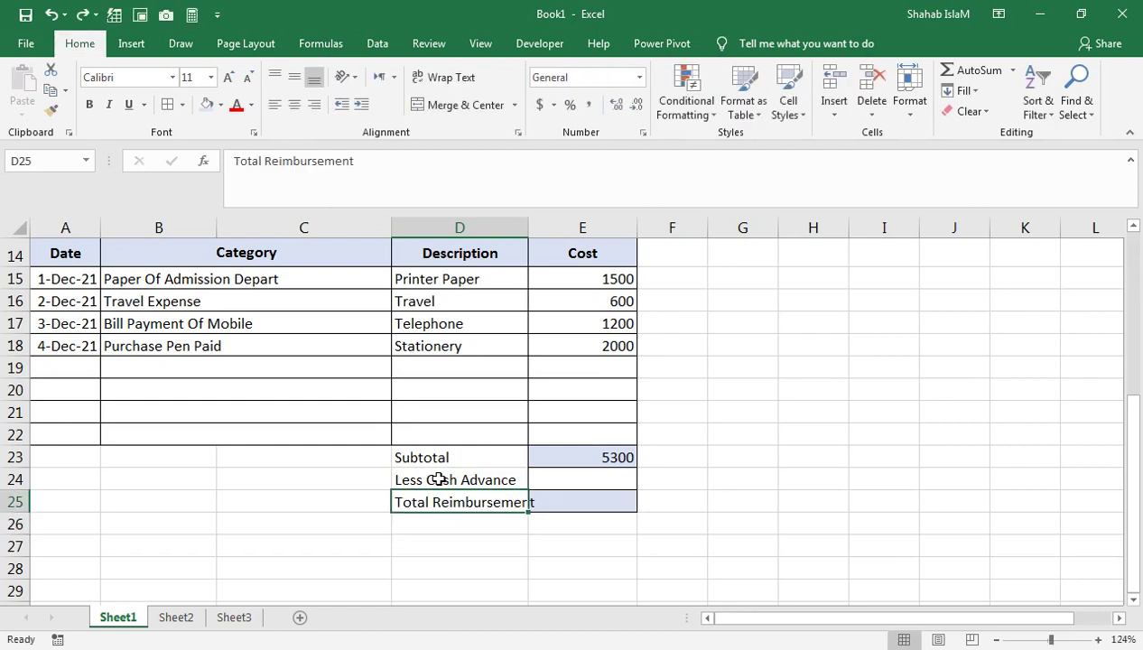
Autofit column D to the width of the "Total Reimbursement" label.
key("alt+h")
key("o")
key("i")
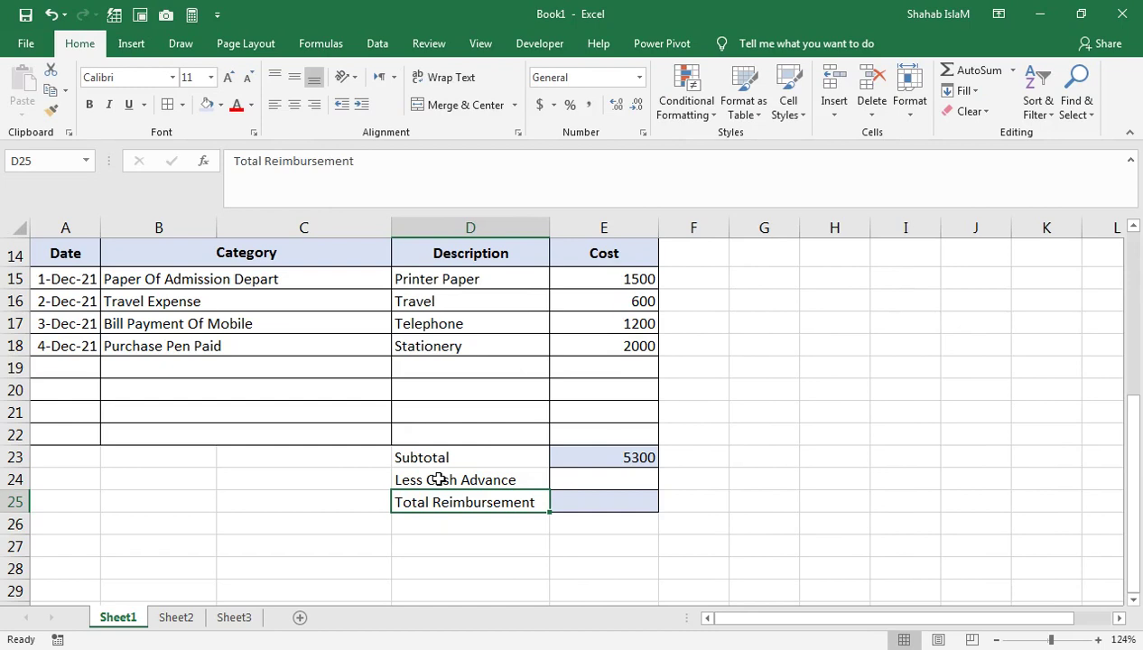
Right-align the three summary labels in D23:D25 and reduce their font size to 10.
left_click_drag(488, 457, 510, 502)
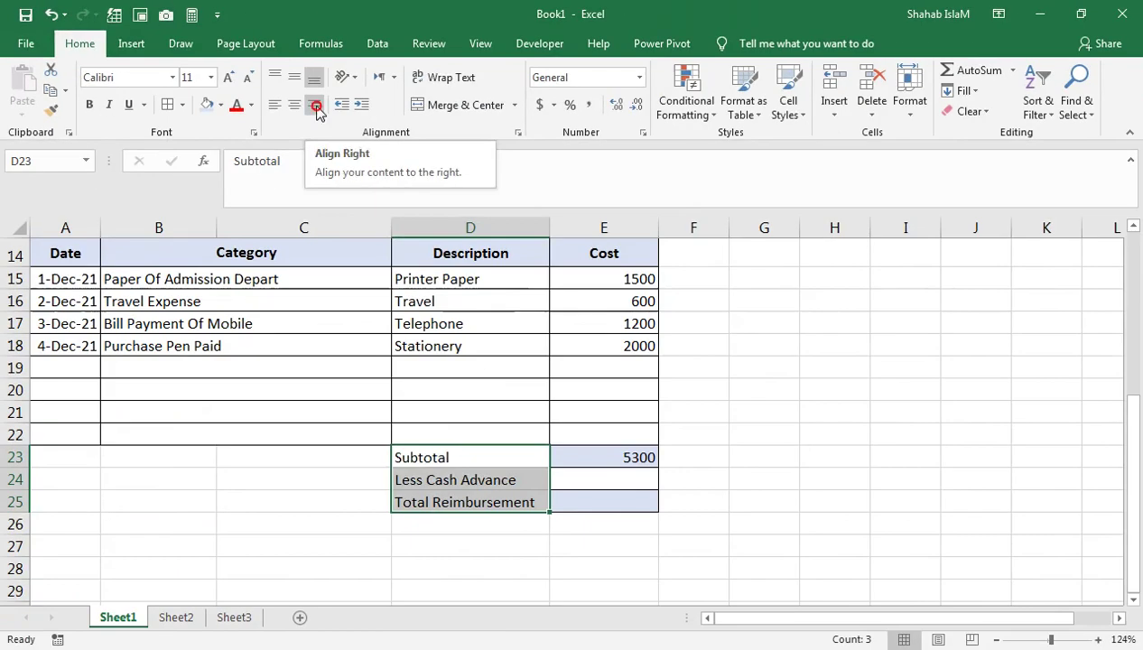
left_click(629, 210)
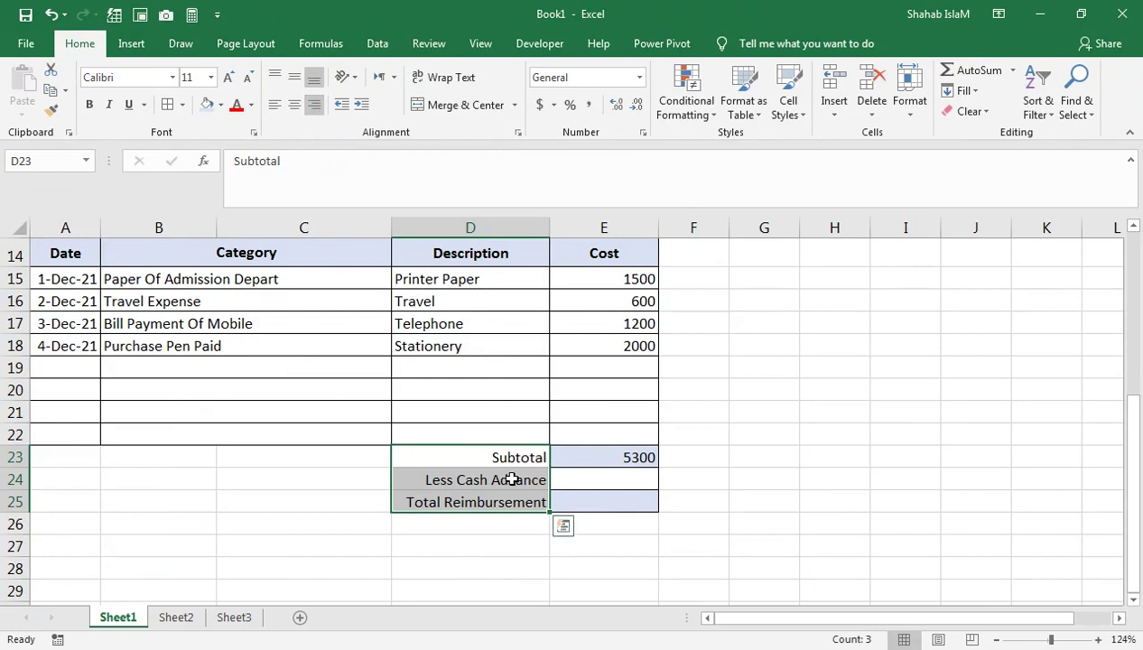
left_click(247, 77)
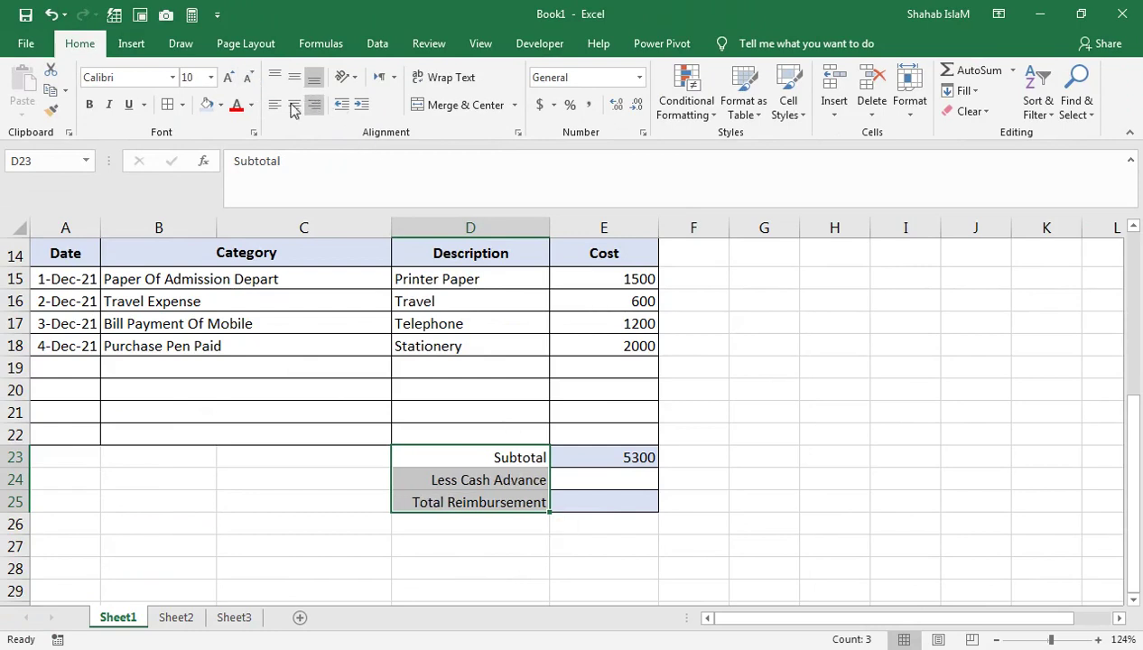
Enter a cash advance of 1000 in E24.
left_click(591, 503)
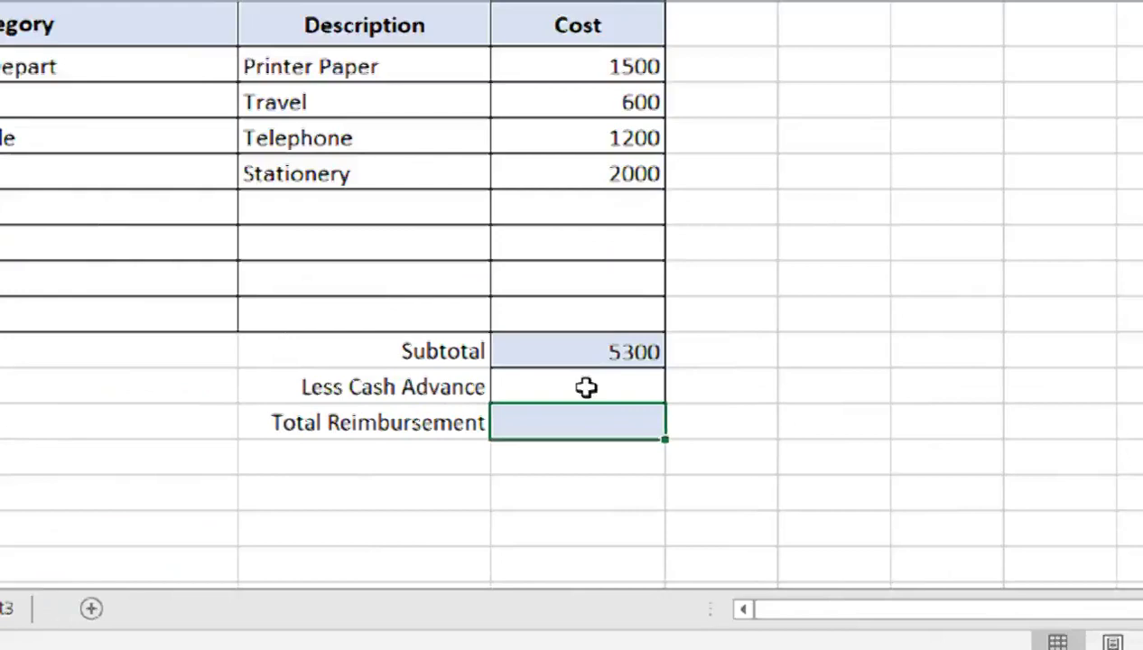
left_click(586, 386)
type("1000")
key("Return")
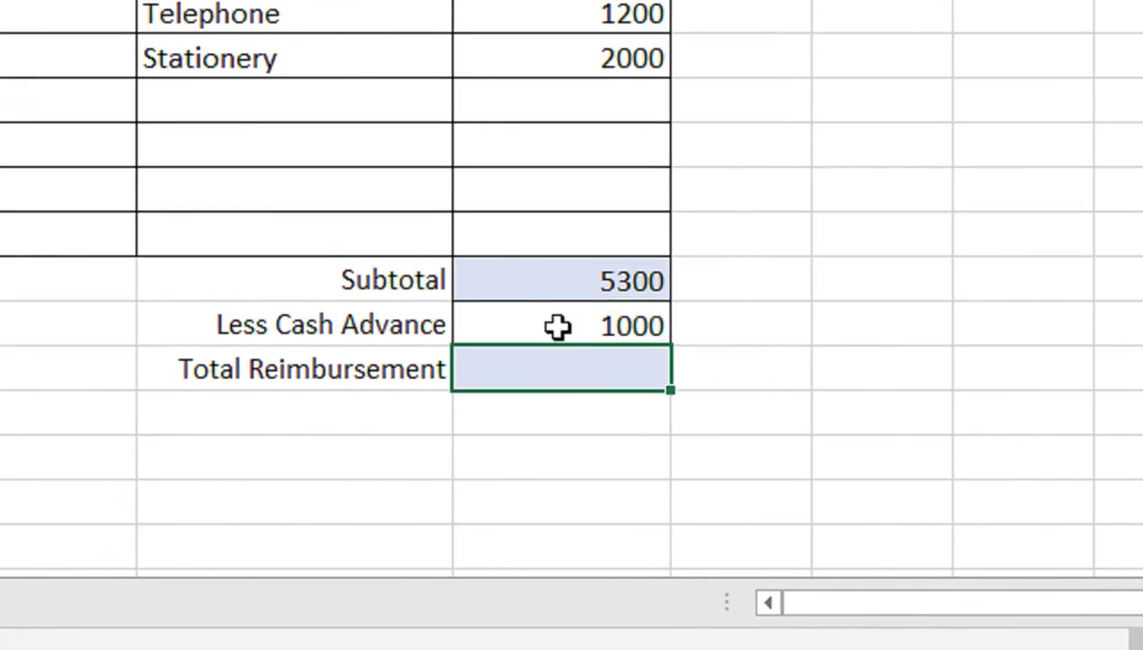
Calculate the total reimbursement in E25 by subtracting the cash advance from the subtotal with =E23-E24.
type("=")
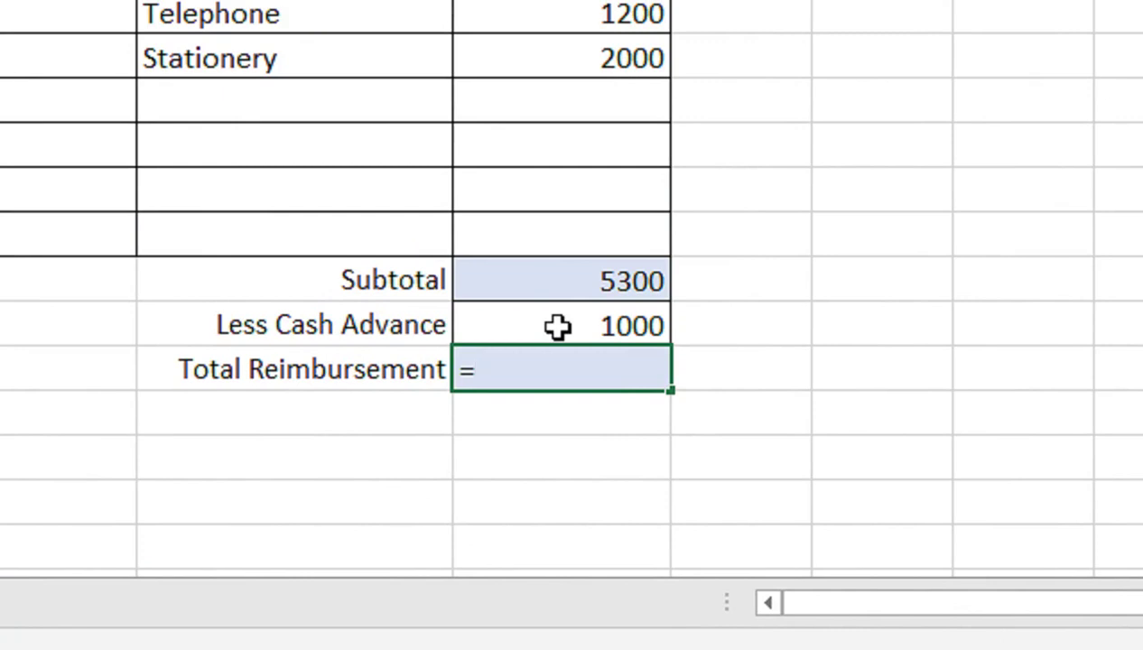
key("Up")
key("Up")
type("-")
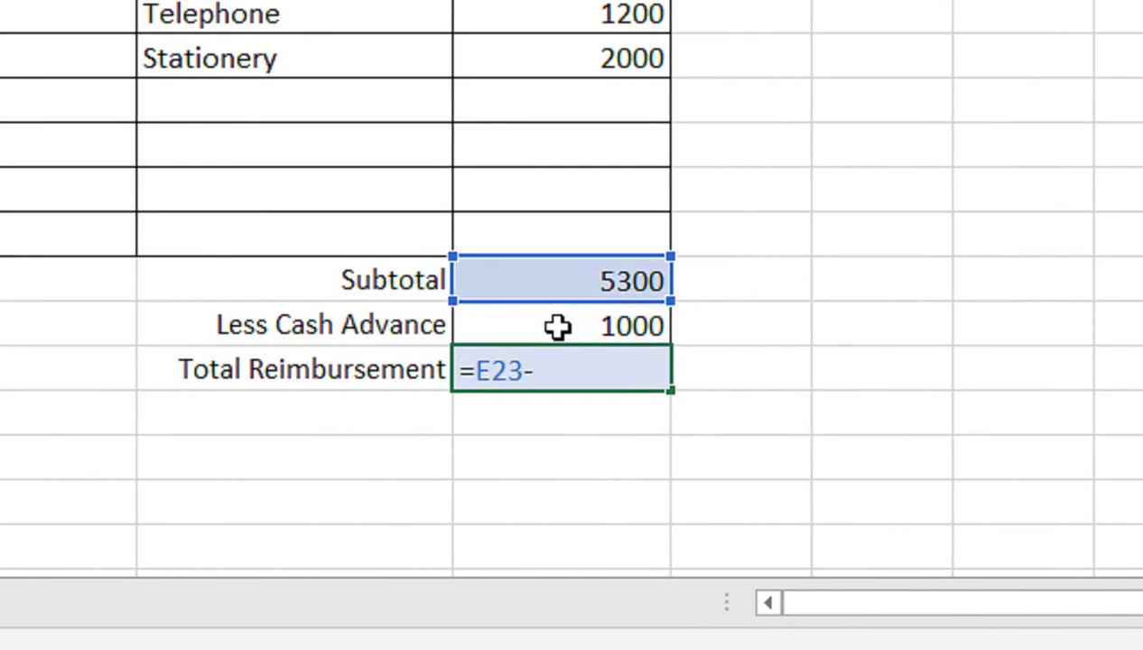
key("Up")
key("Return")
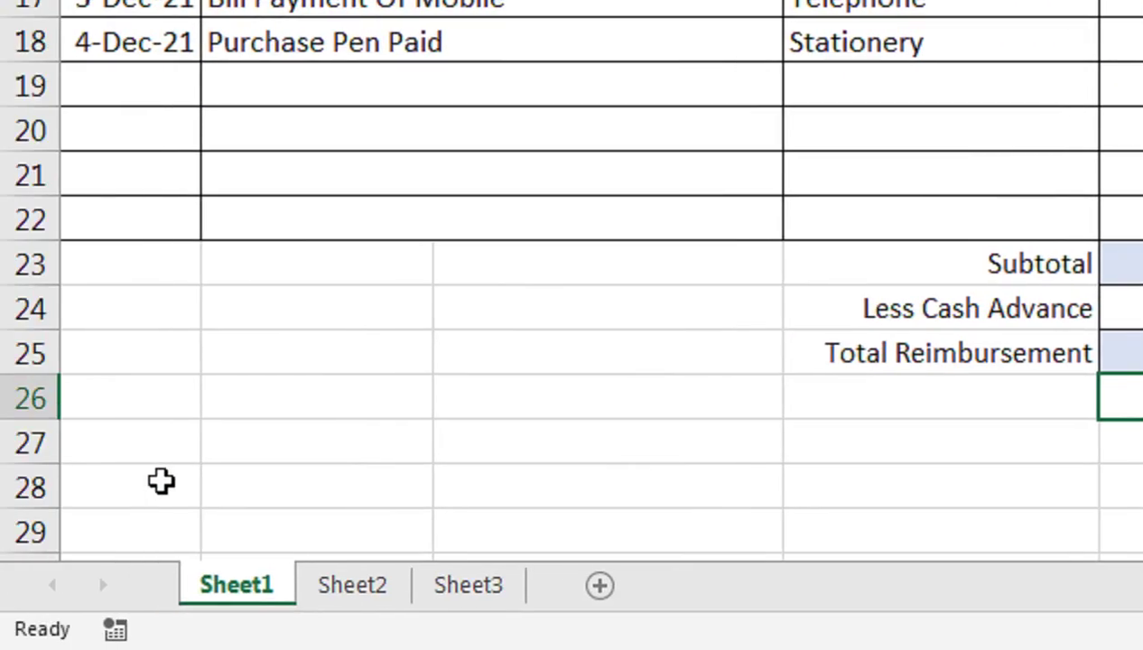
Enter the labels "Employee Signature" in A29 and "Date" in D29.
left_click(147, 530)
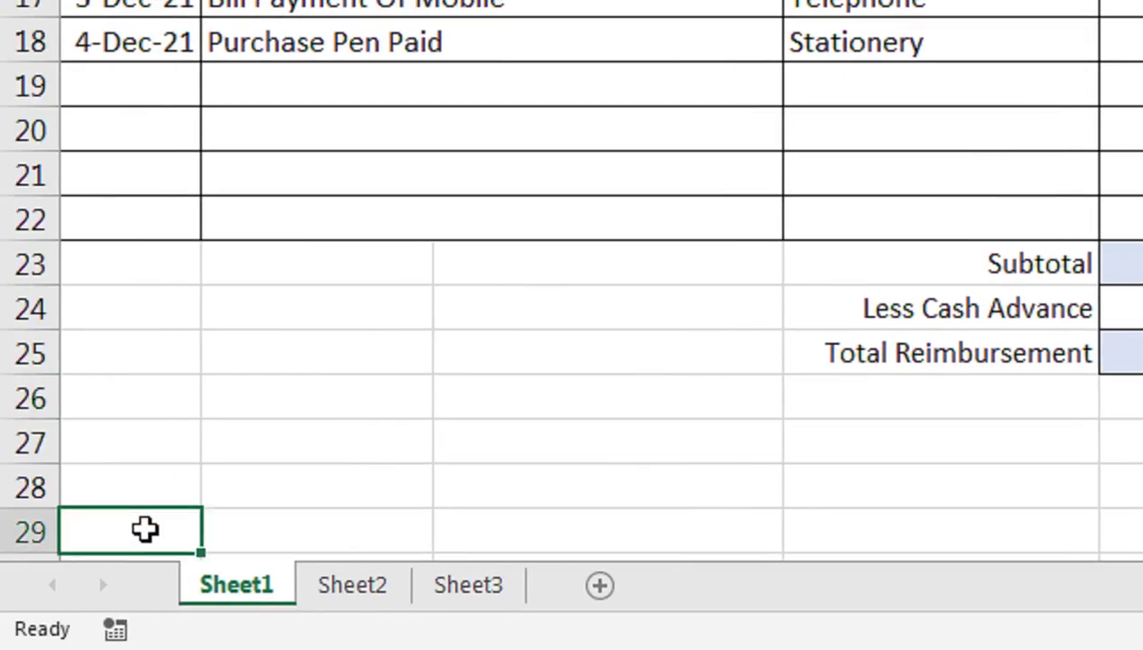
type("Employee")
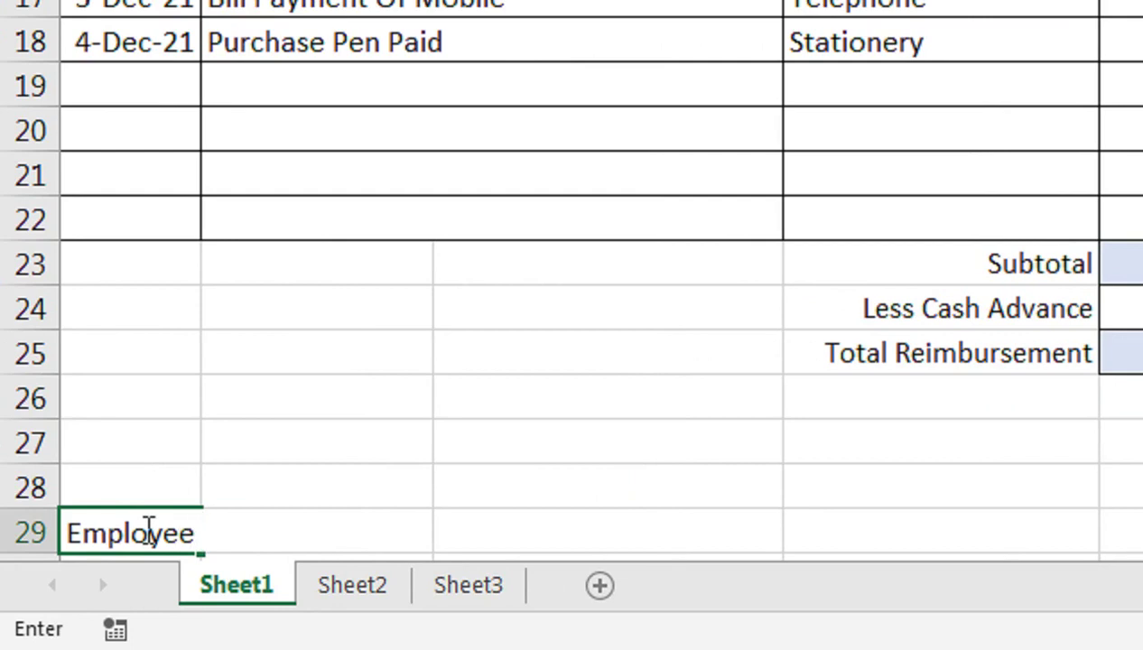
type(" Signature")
key("Tab")
key("Tab")
key("Tab")
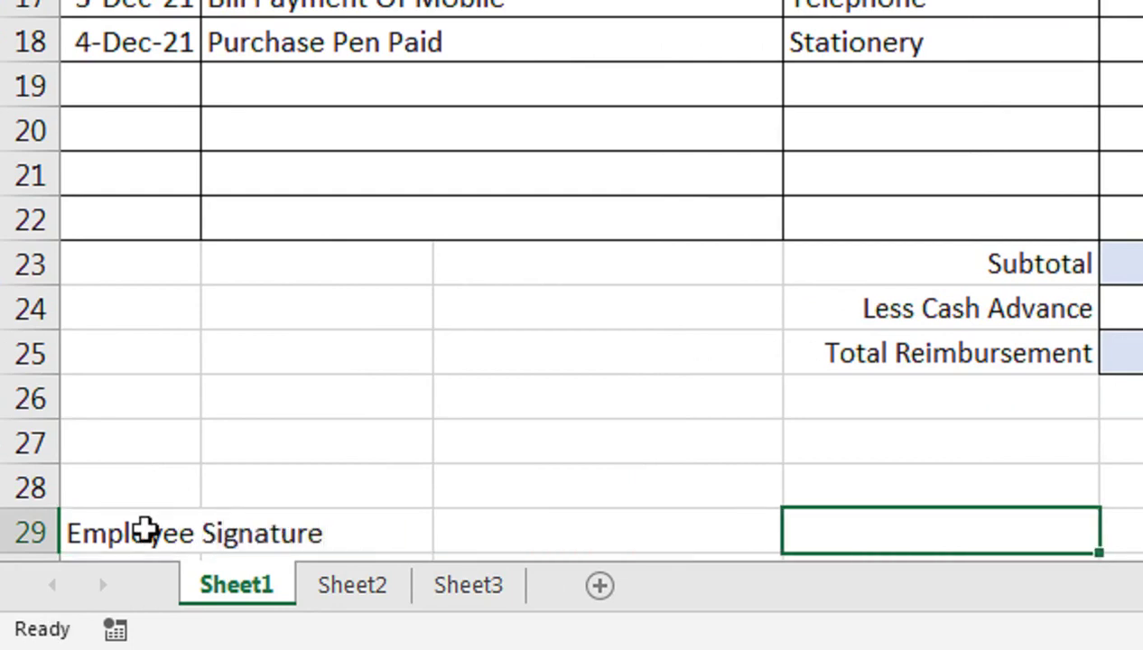
type("Date")
key("Tab")
Add a bottom border to A28:D28 as the signature line above the Employee Signature and Date labels.
key("Up")
key("shift+Left")
key("shift+Left")
key("shift+Left")
key("shift+Left")
key("Left")
key("shift+Left")
key("shift+Left")
key("shift+Left")
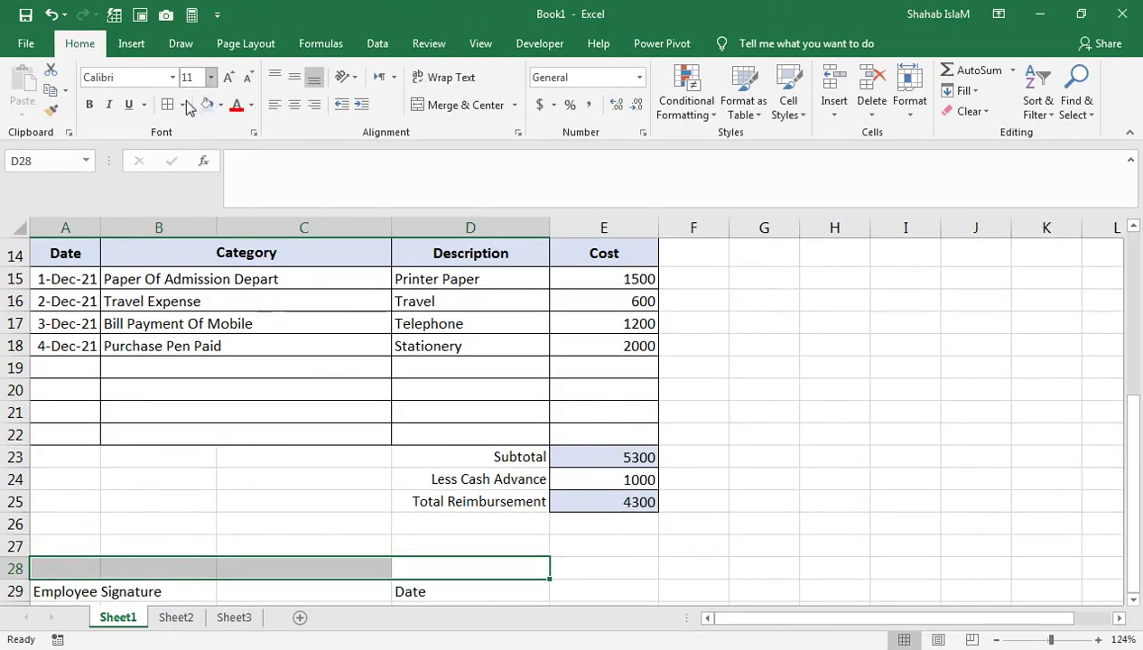
left_click(154, 103)
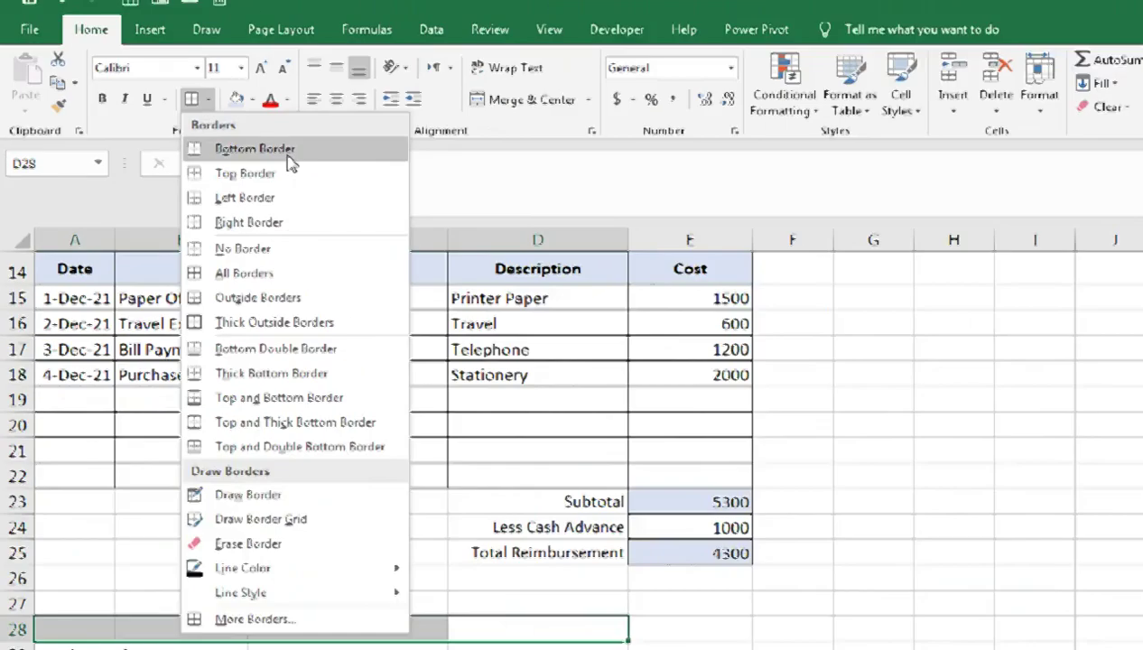
left_click(501, 65)
left_click(342, 533)
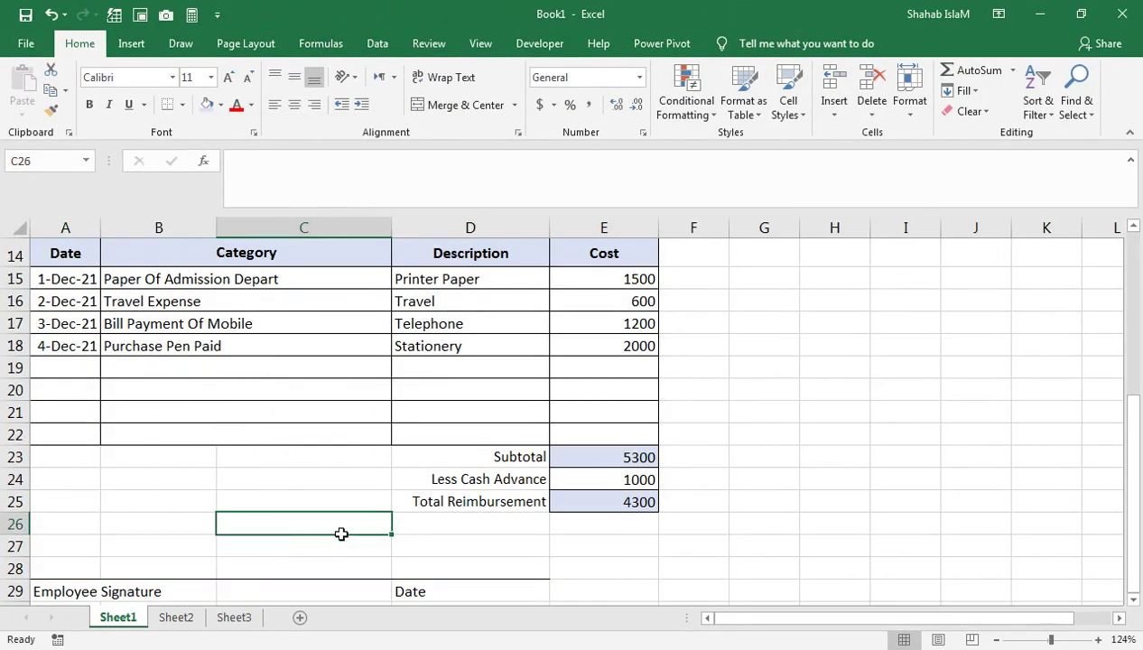
Enter the labels "Approval Signature" in A32 and "Date" in D32.
left_click(148, 588)
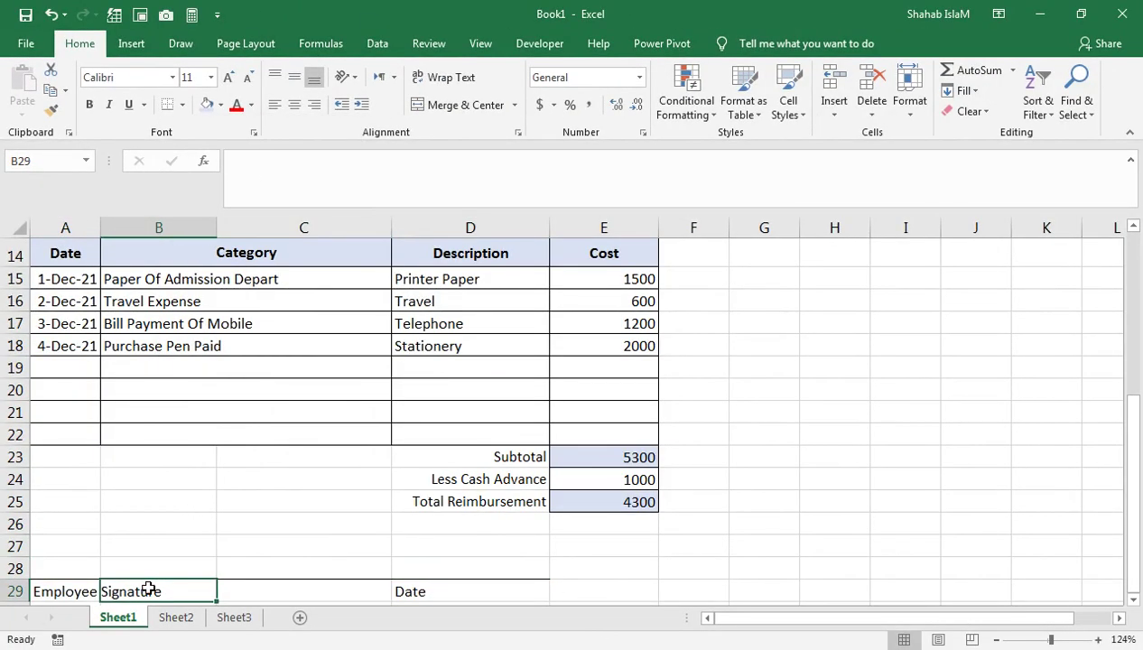
key("Down")
key("Down")
key("Left")
key("Down")
type("A")
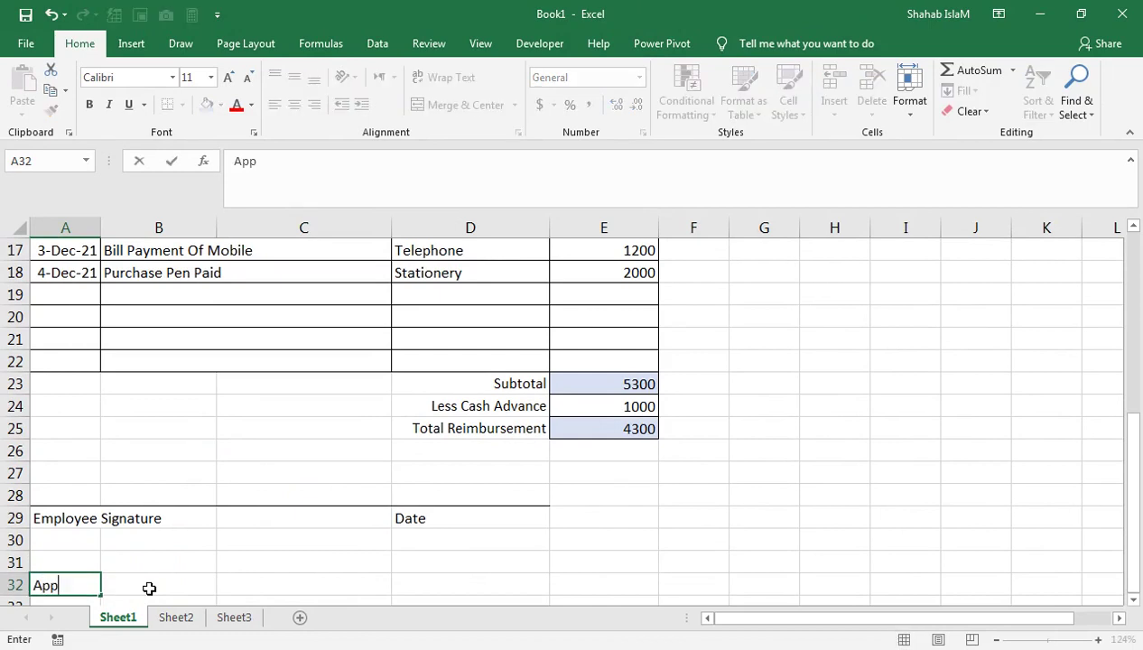
type("pproval Sin")
key("BackSpace")
type("g")
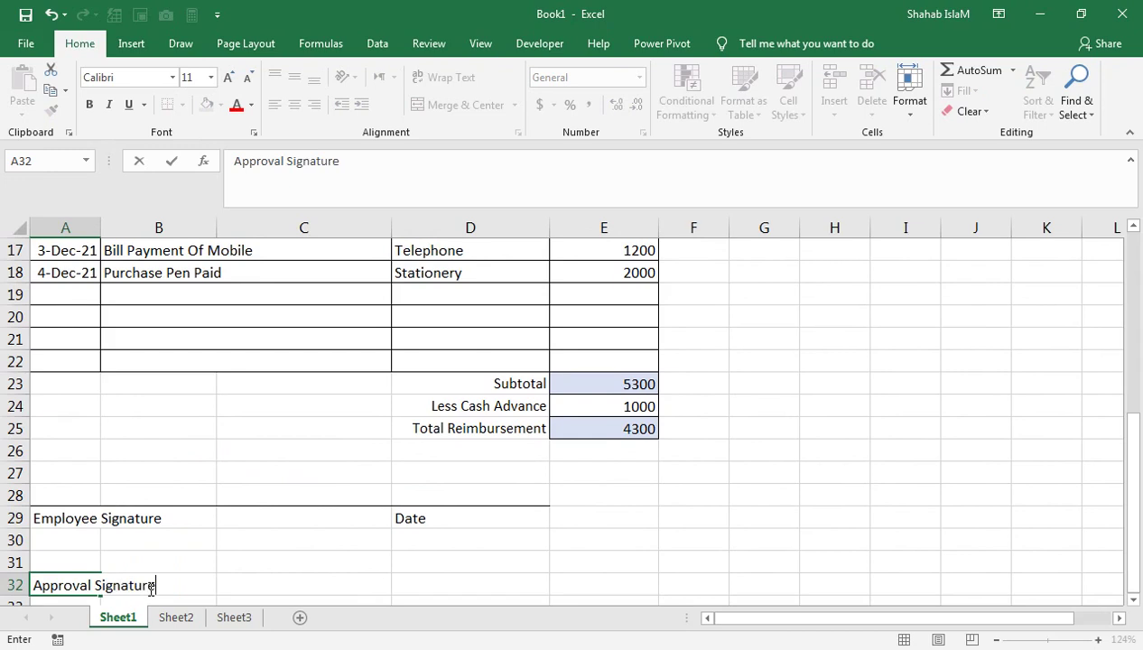
type("nature")
key("Right")
key("Right")
key("Right")
key("Right")
key("Left")
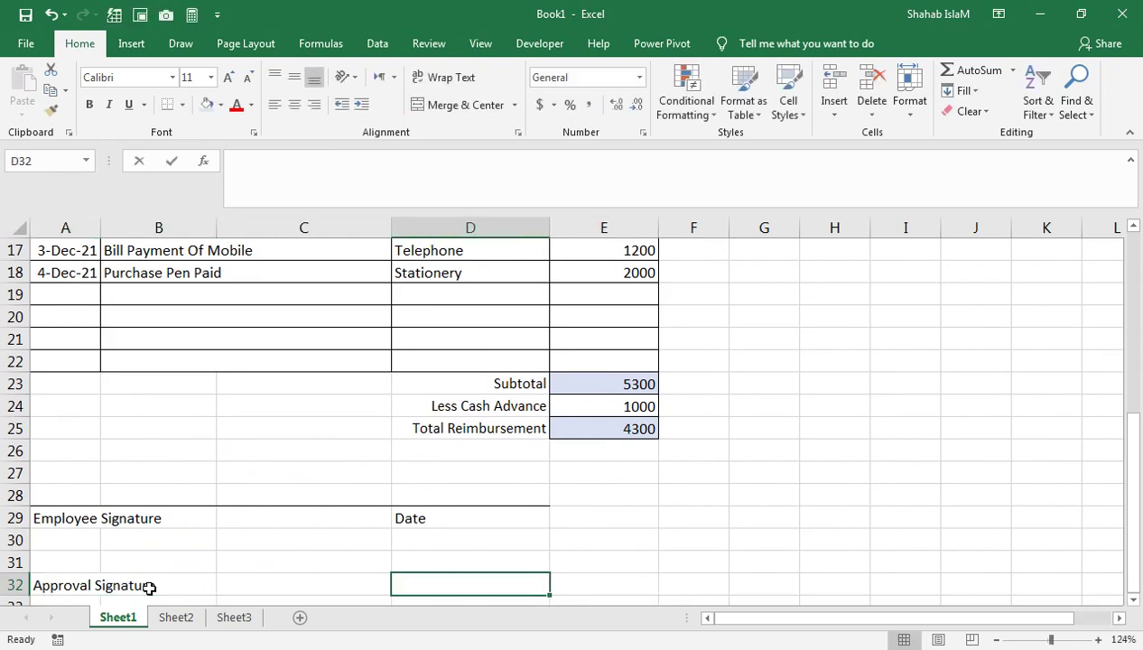
key("Down")
Add a bottom border to A31:D31 as the signature line above the Approval Signature and Date labels.
key("Up")
key("Up")
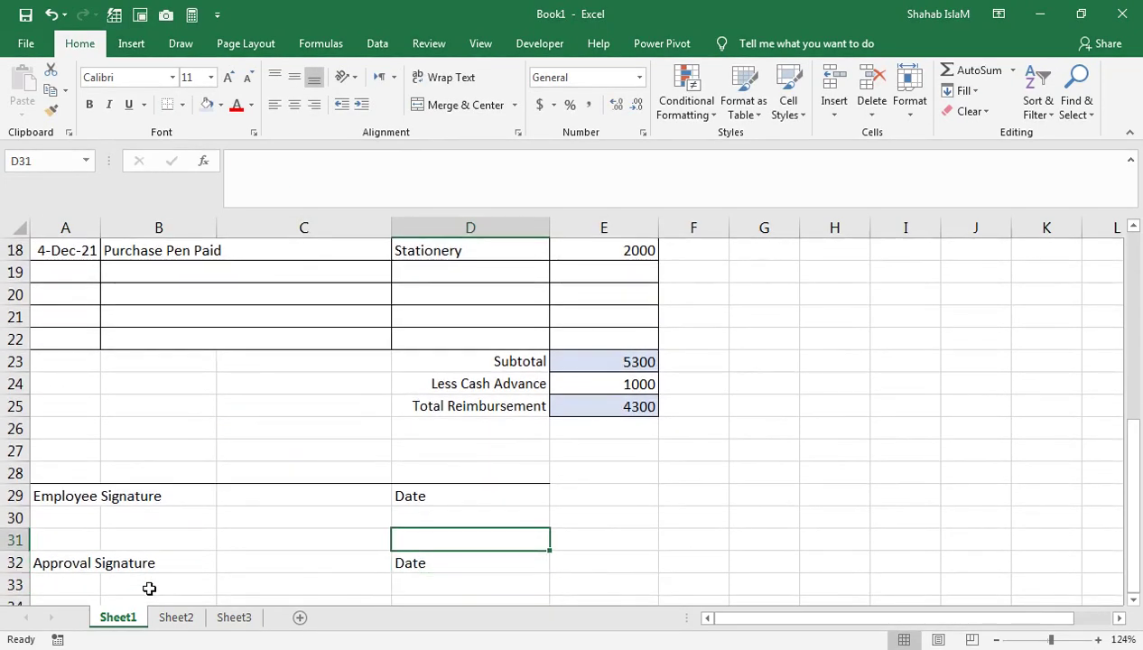
key("shift+Left")
key("shift+Left")
key("shift+Left")
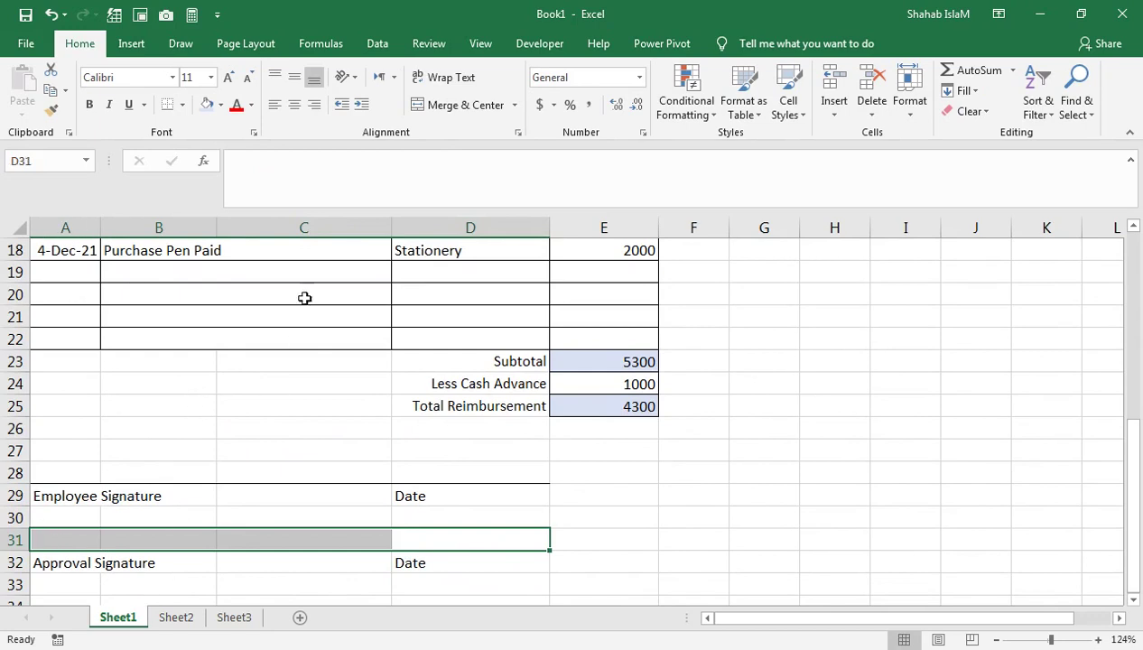
left_click(182, 105)
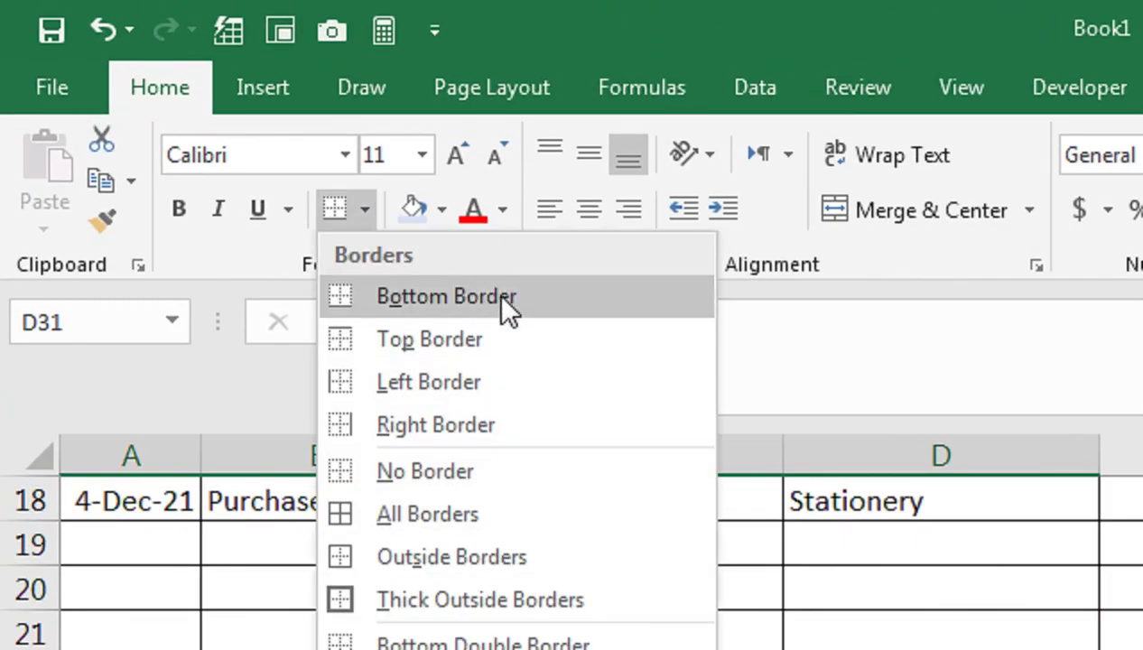
left_click(254, 156)
left_click(422, 451)
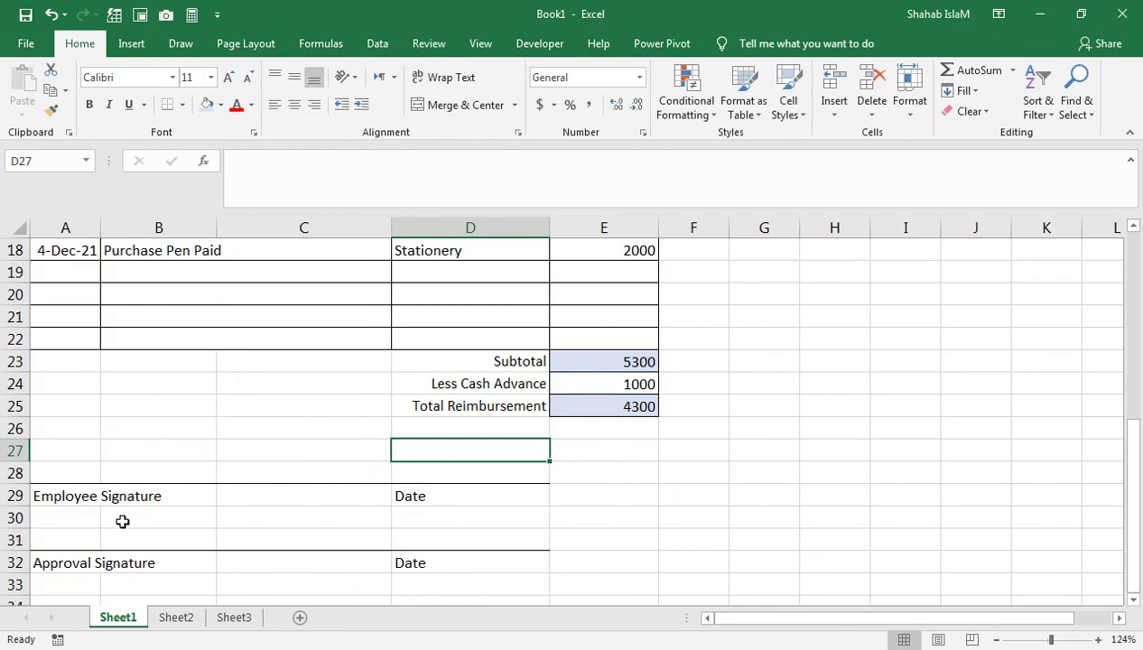
Format the summary labels in D23:D25 as bold, middle-aligned Calibri Light at font size 9.
left_click_drag(487, 362, 492, 402)
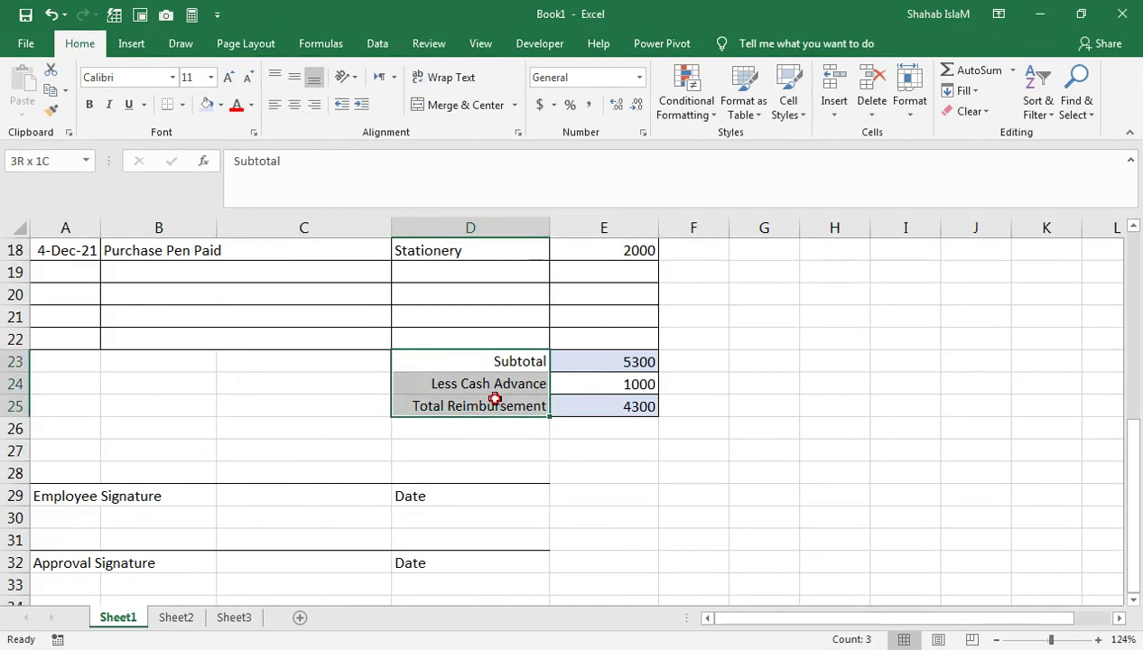
left_click(168, 78)
left_click(183, 120)
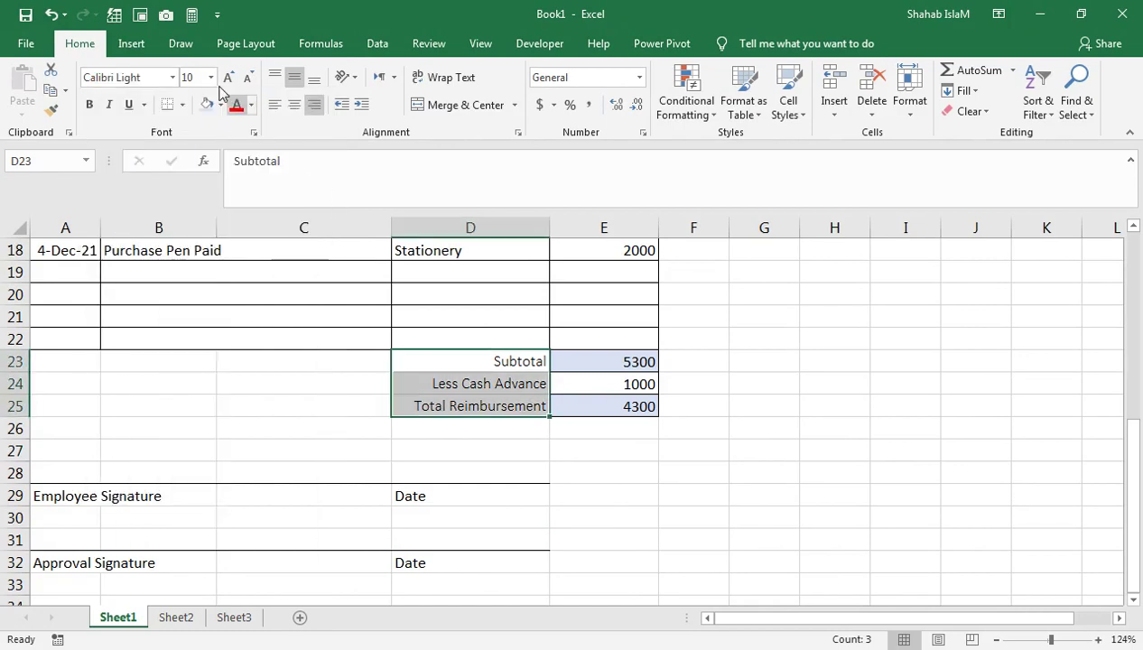
left_click(89, 105)
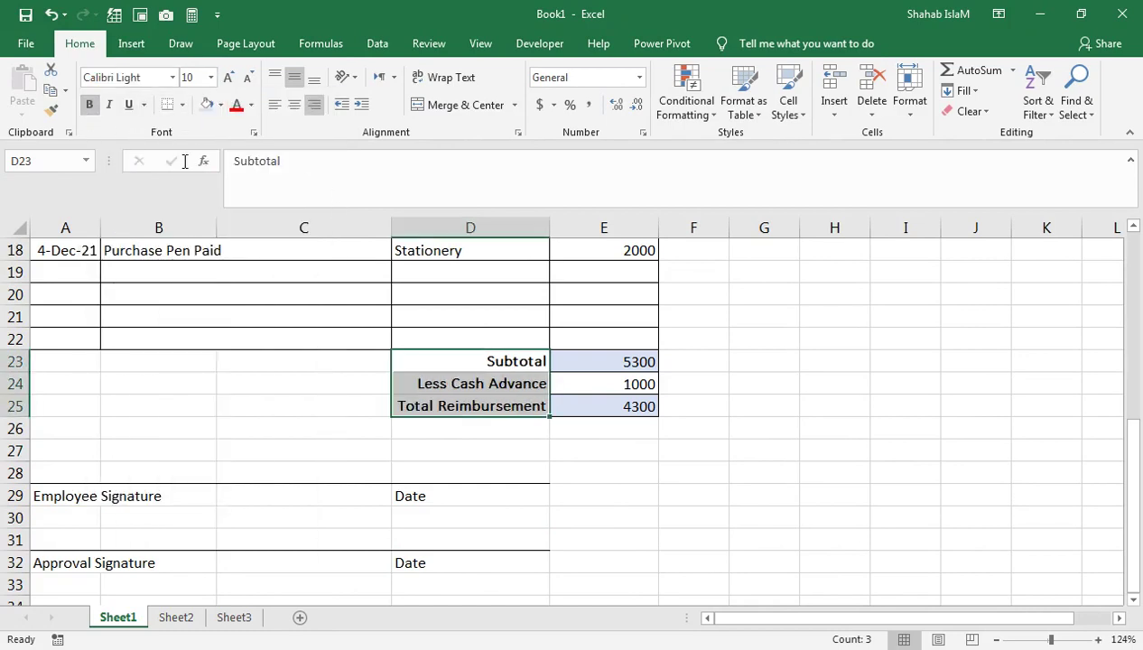
left_click(243, 79)
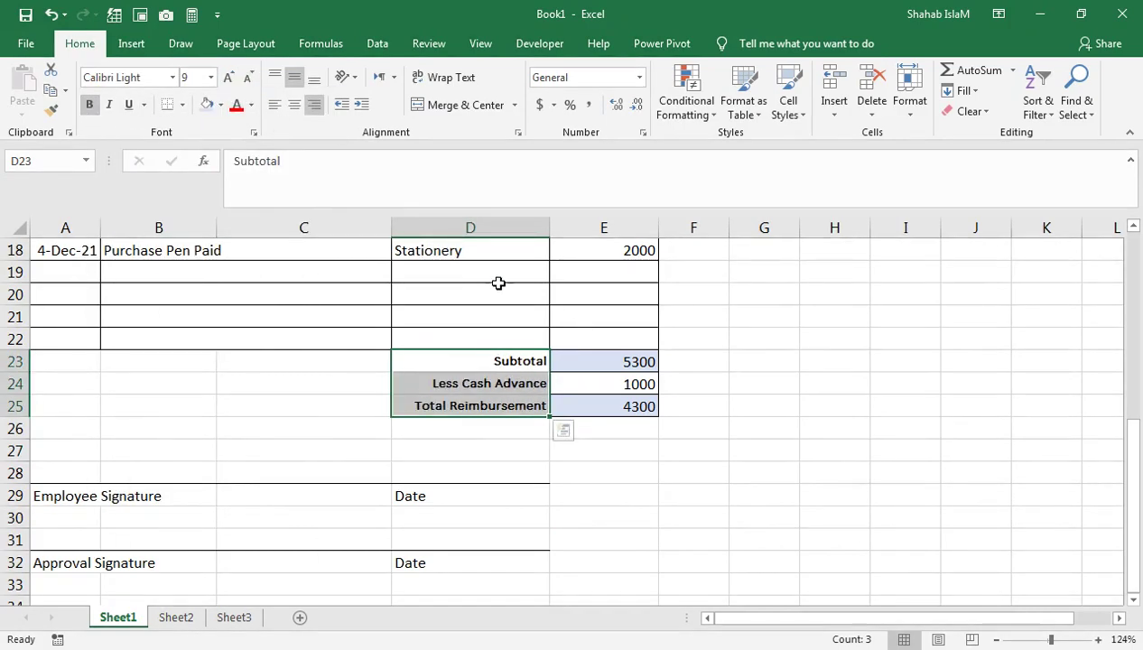
Format the summary amounts in E23:E25 as Accounting with the Rs Urdu (Pakistan) symbol and two decimal places.
left_click_drag(606, 368, 603, 397)
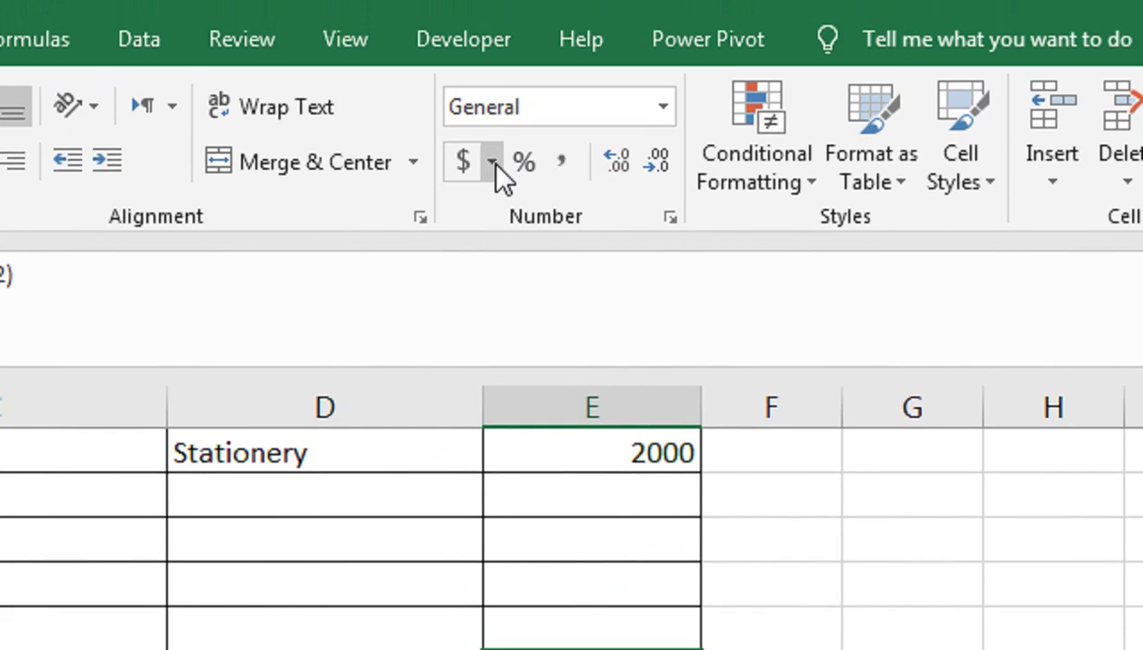
left_click(492, 165)
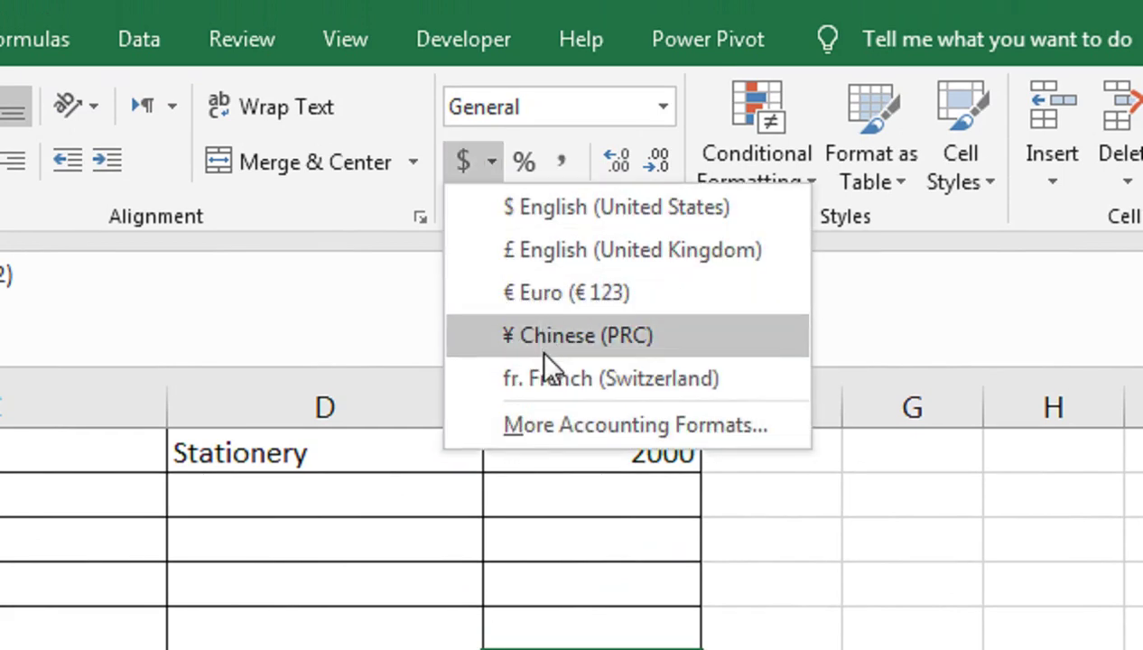
left_click(549, 425)
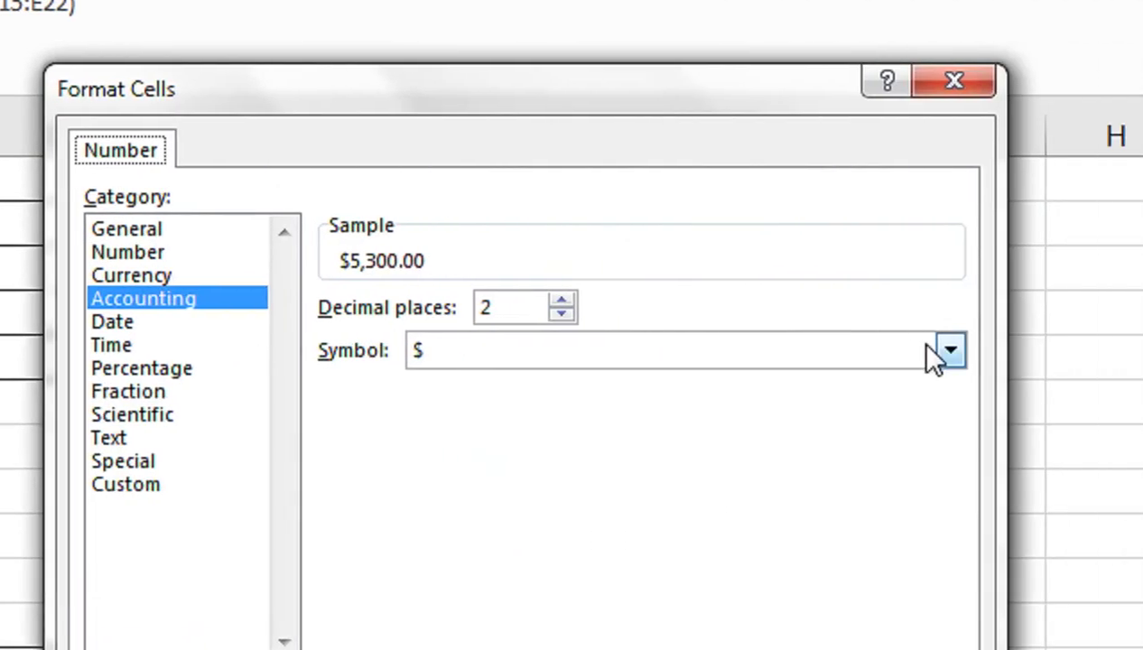
left_click(906, 339)
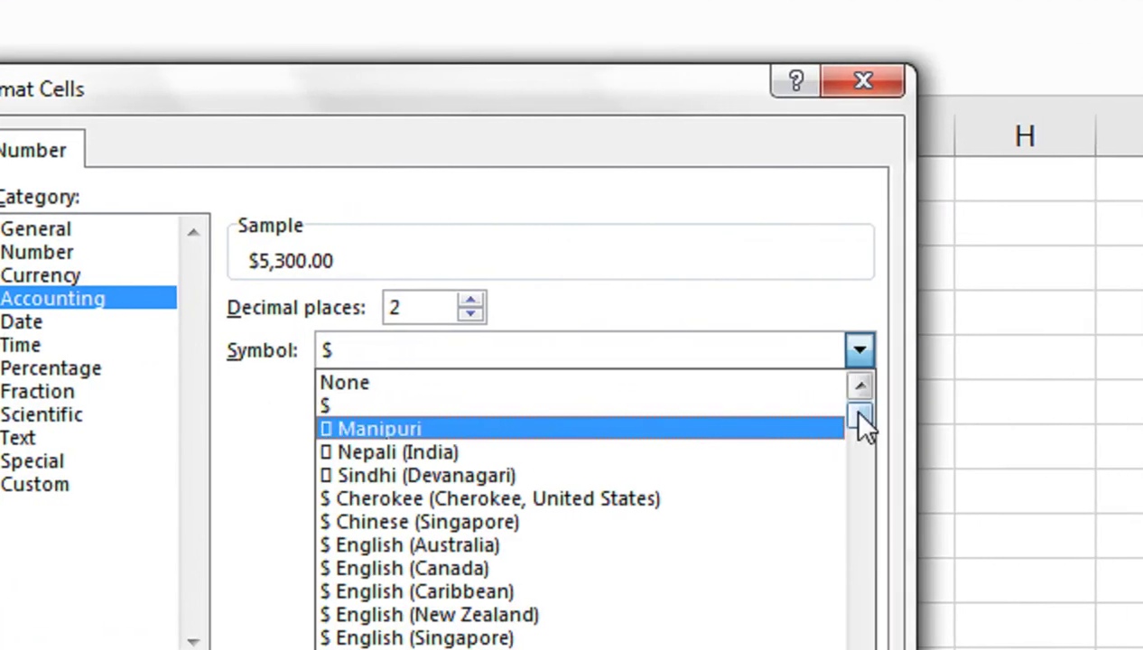
left_click_drag(858, 414, 859, 492)
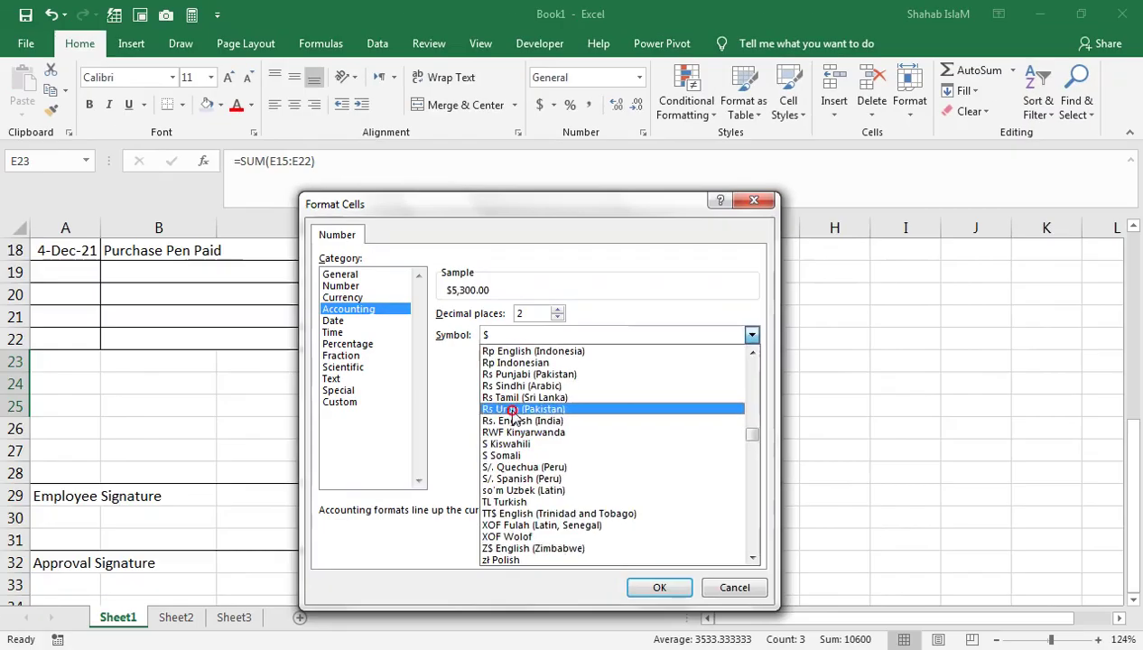
left_click(380, 445)
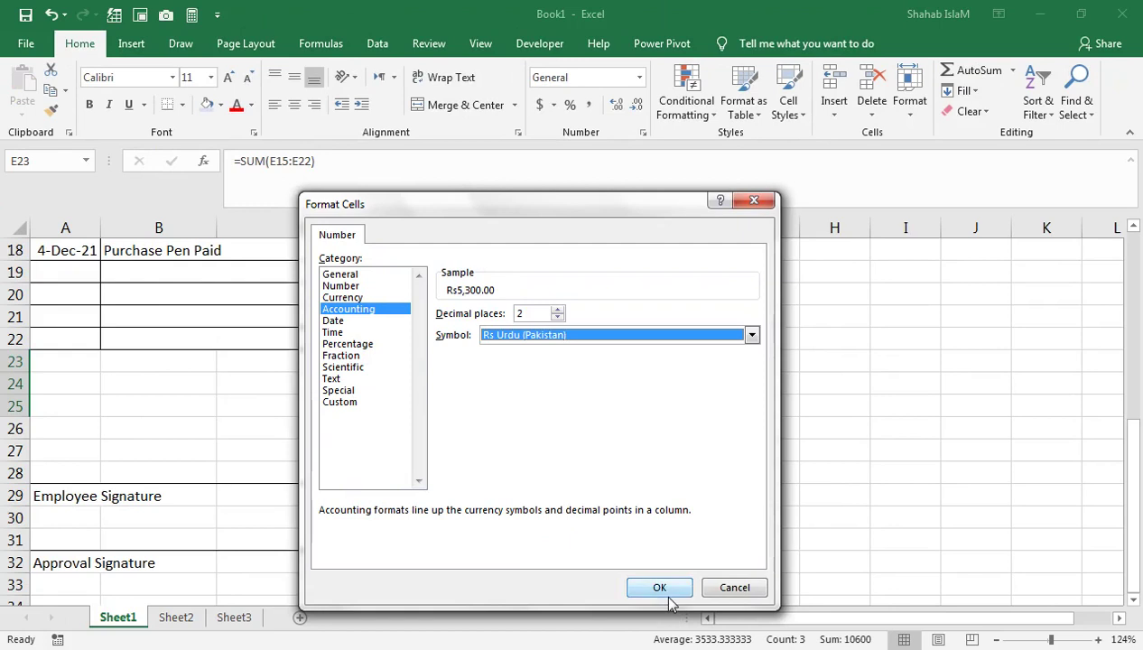
left_click(659, 588)
left_click(615, 408)
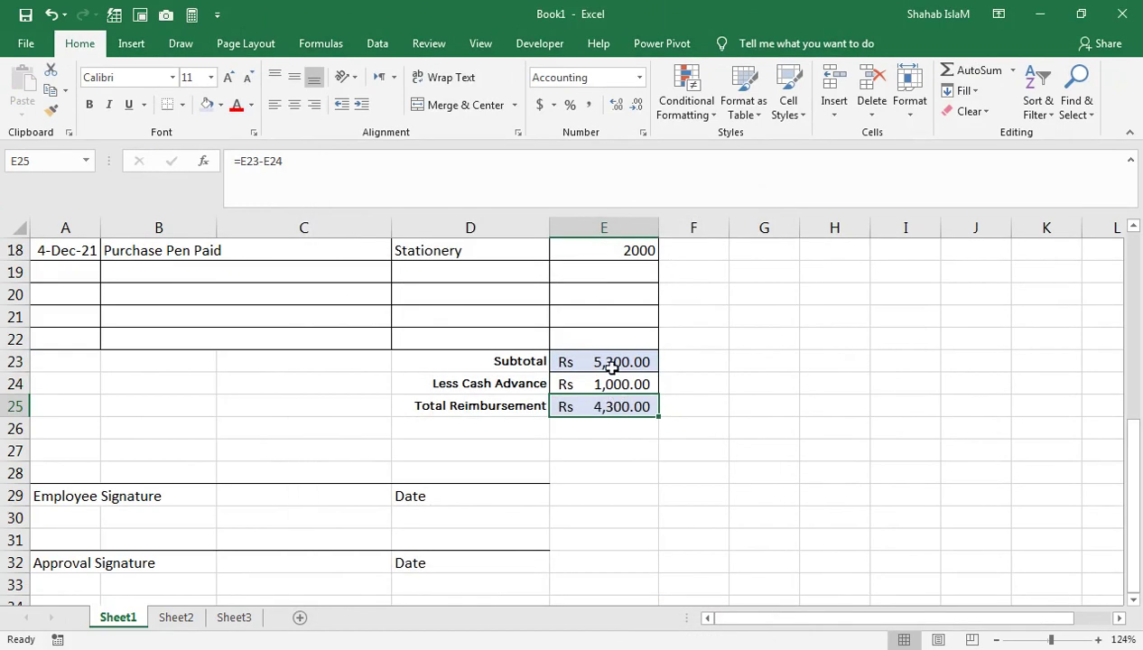
Reduce the font size of the subtotal and cash advance amounts in E23:E24 to 9.
mouse_move(607, 363)
left_mouse_down()
mouse_move(612, 399)
mouse_move(607, 384)
left_mouse_up()
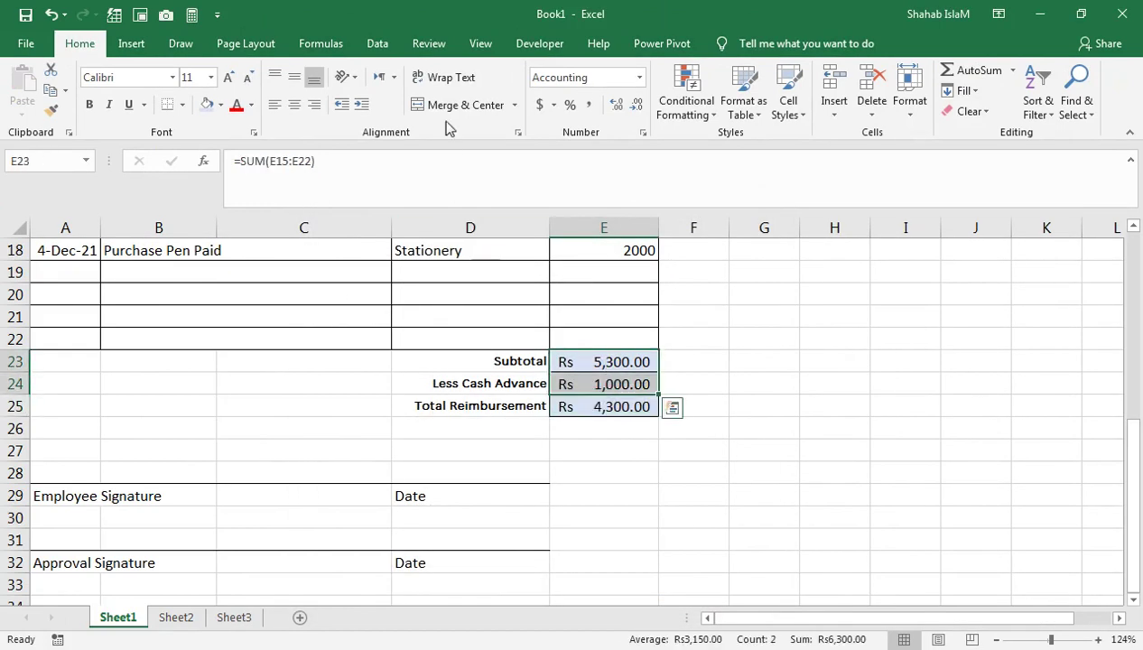
left_click(247, 83)
left_click(249, 81)
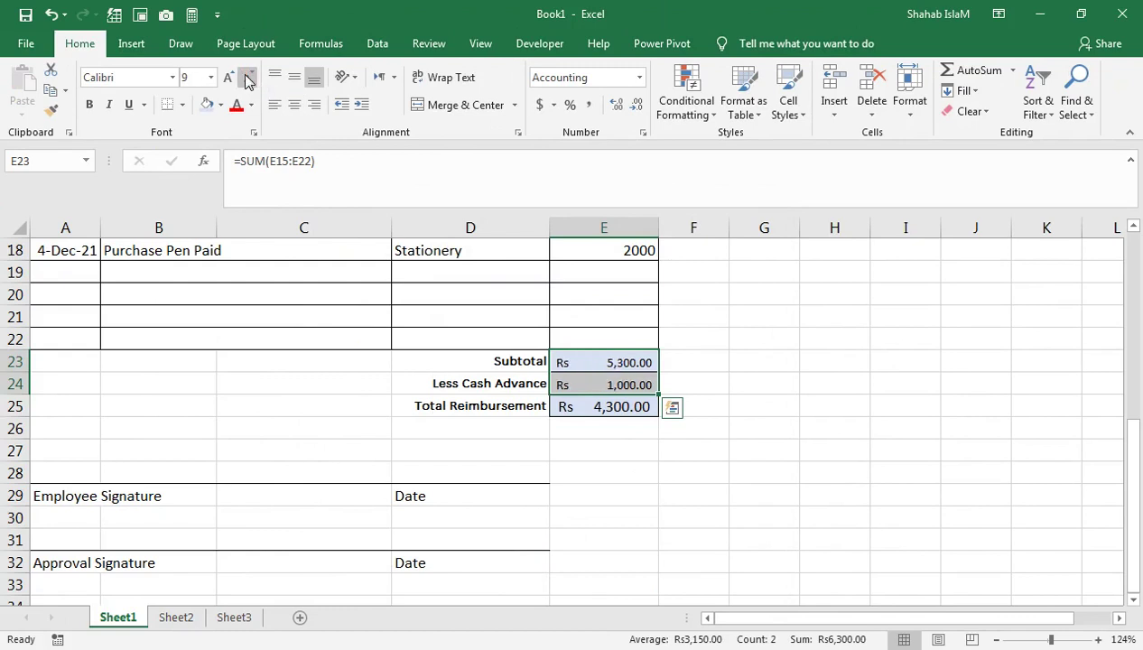
Copy the formatting of E24 onto the total amount in E25 and make the amounts in E23:E25 bold.
left_click_drag(566, 408, 566, 388)
left_click(566, 386)
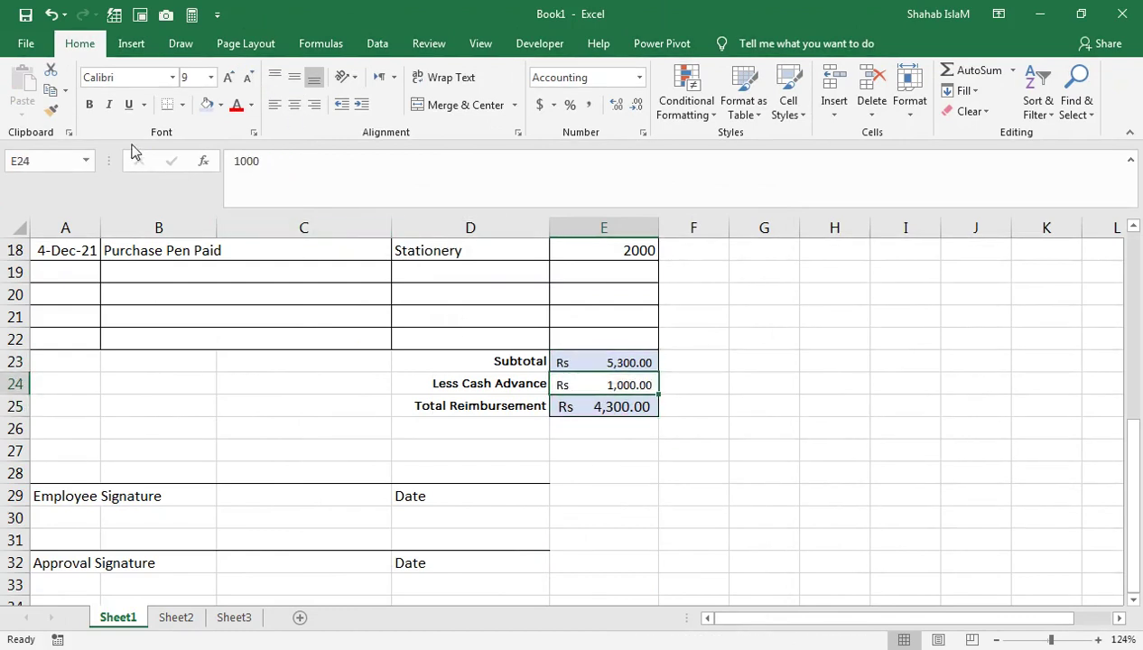
left_click(53, 109)
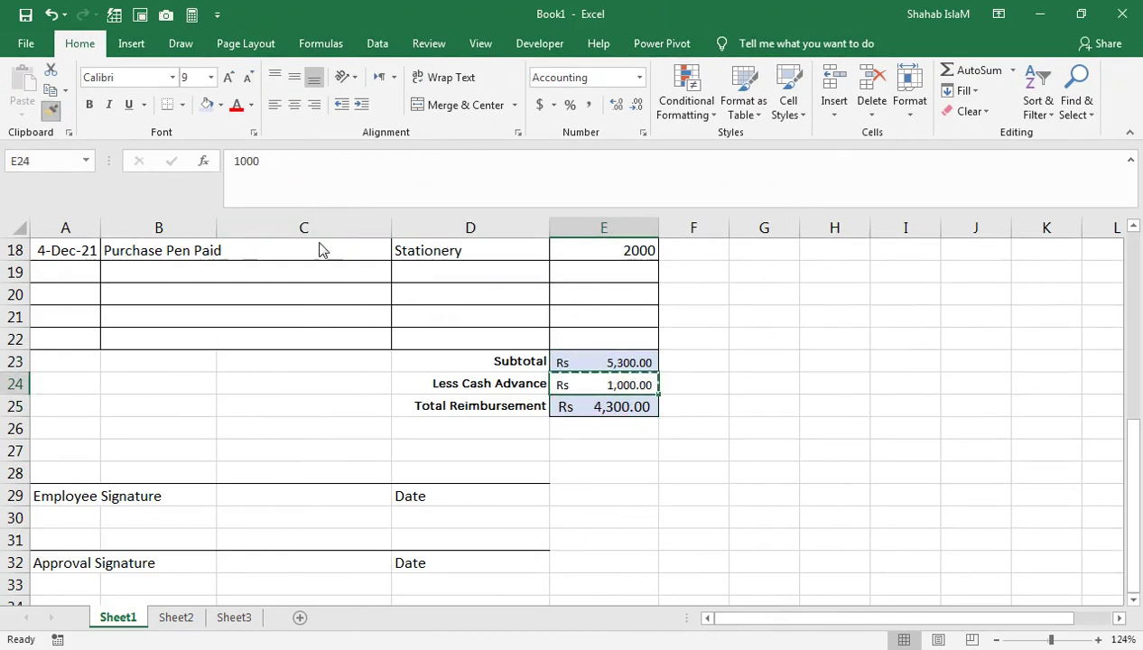
left_click(625, 404)
left_click_drag(614, 350, 593, 401)
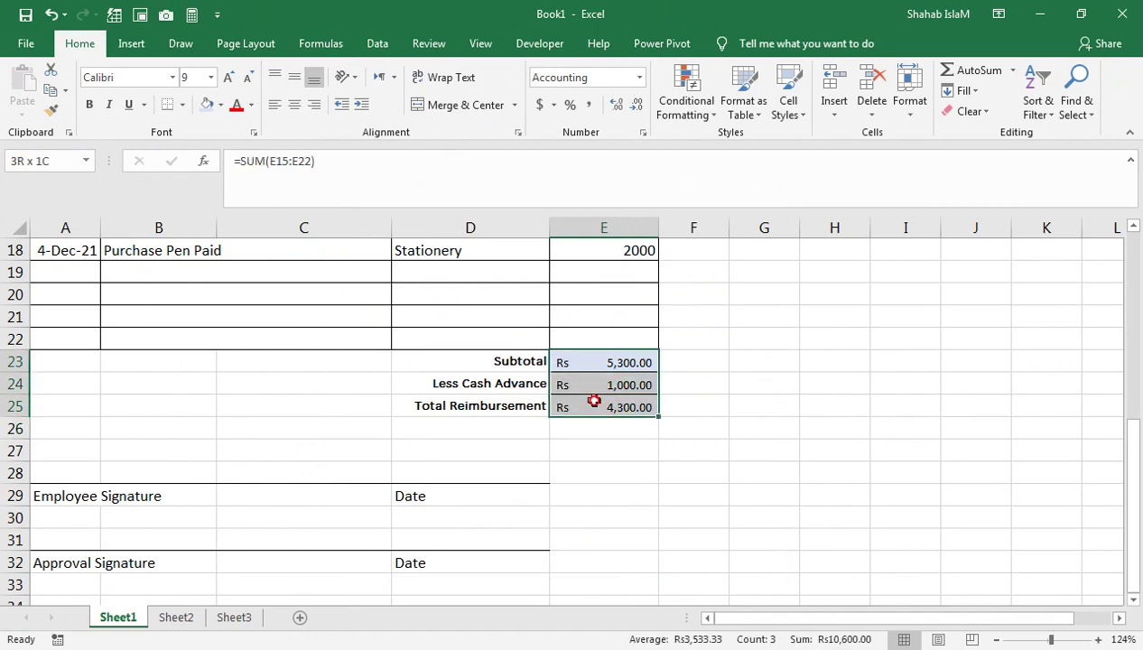
left_click(89, 105)
Apply the Comma Style number format to the expense costs in E15:E18.
left_click_drag(505, 316, 562, 458)
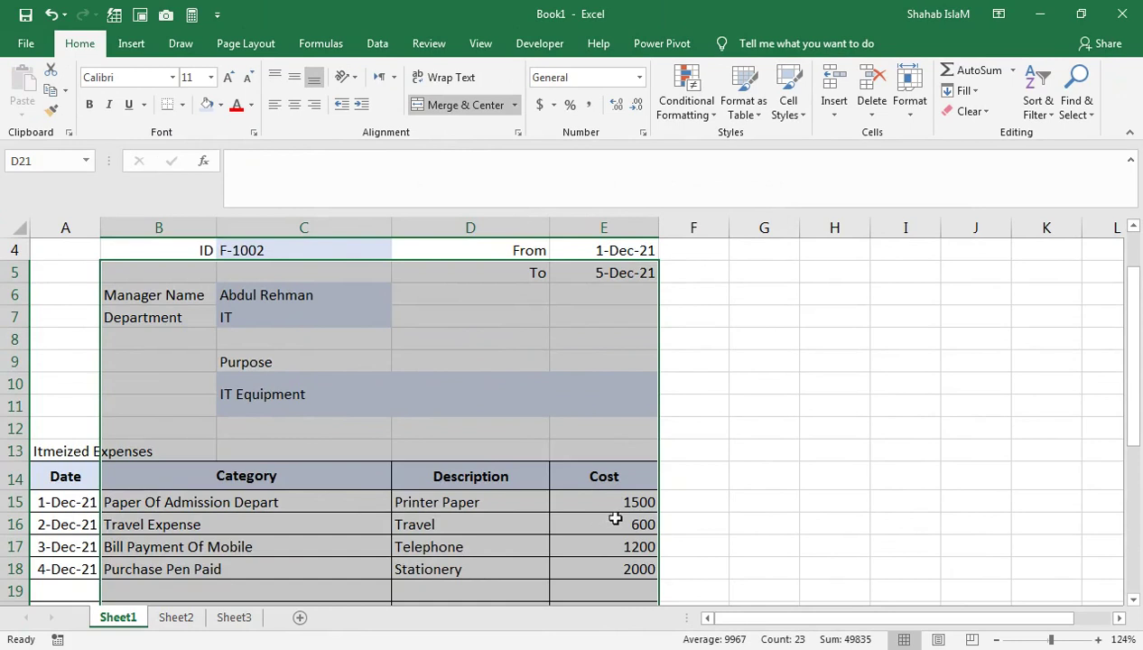
left_click_drag(609, 502, 606, 567)
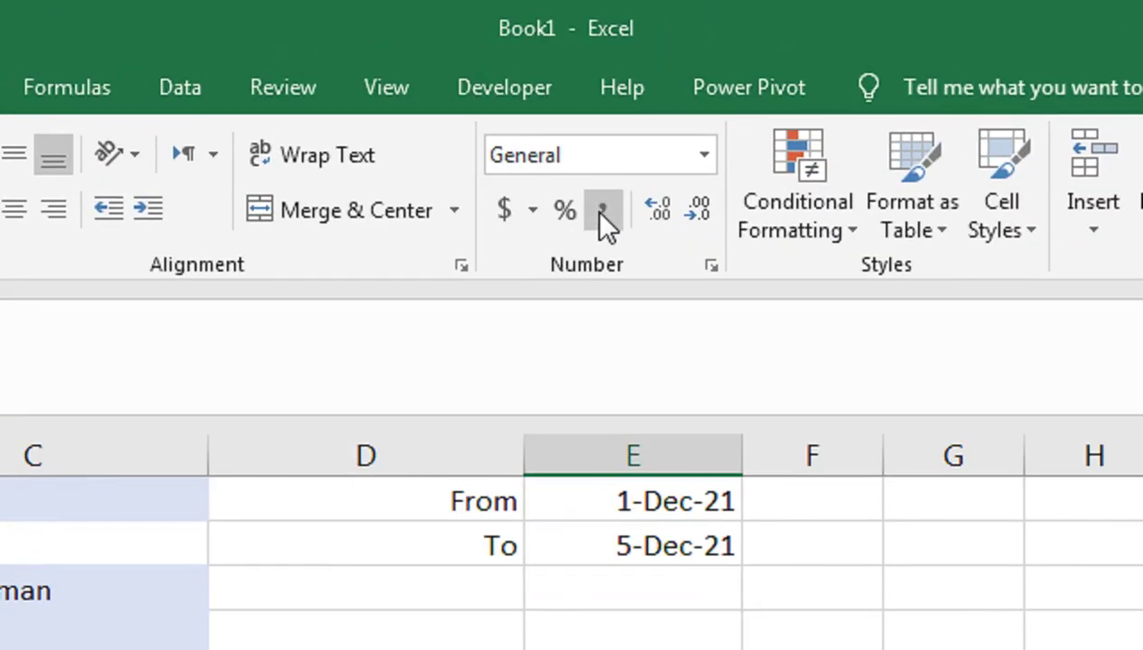
left_click(603, 211)
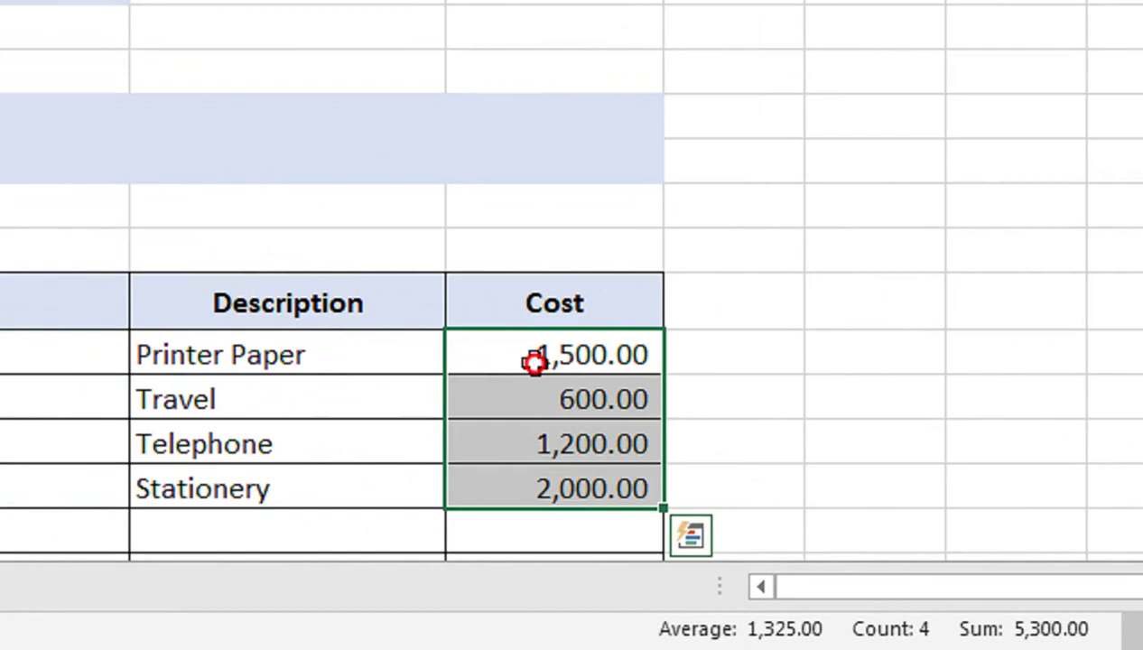
left_click(547, 376)
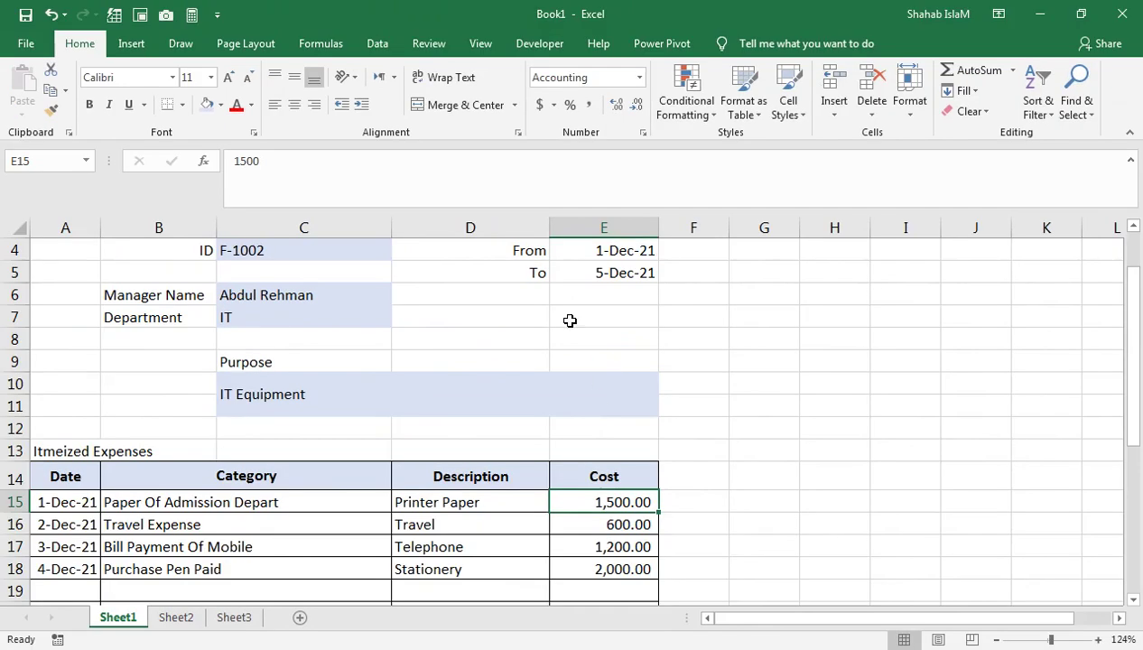
Fill the Expense Reimbursement title cell with standard dark blue and set its text colour to white.
left_click_drag(710, 319, 708, 150)
left_click_drag(494, 288, 413, 262)
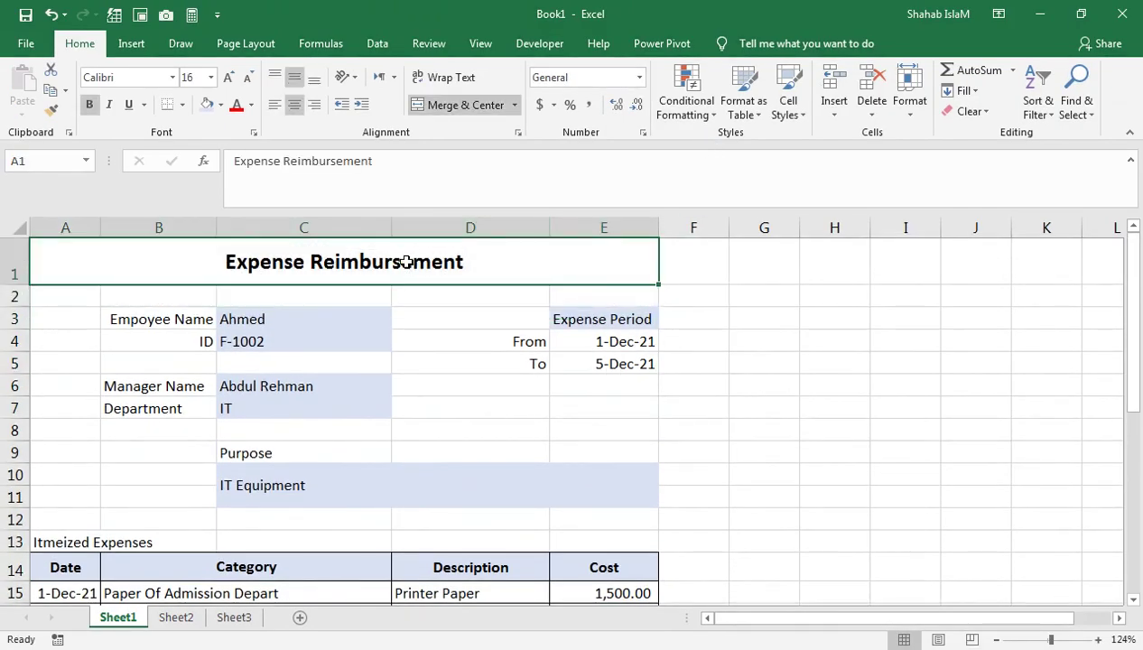
left_click(221, 105)
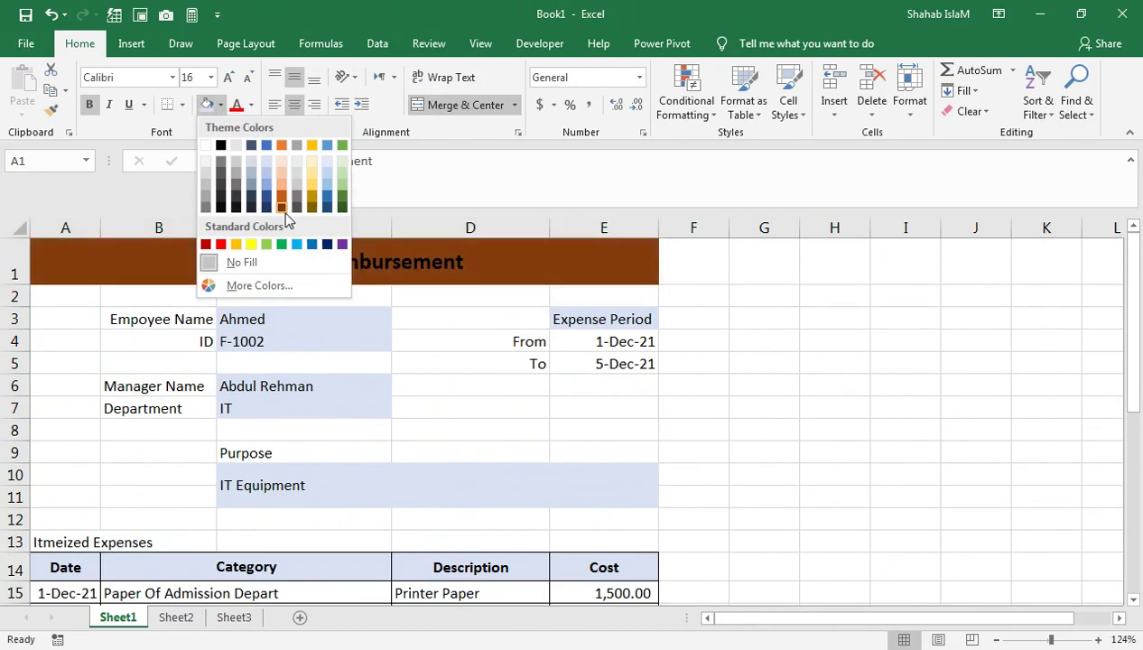
left_click(328, 243)
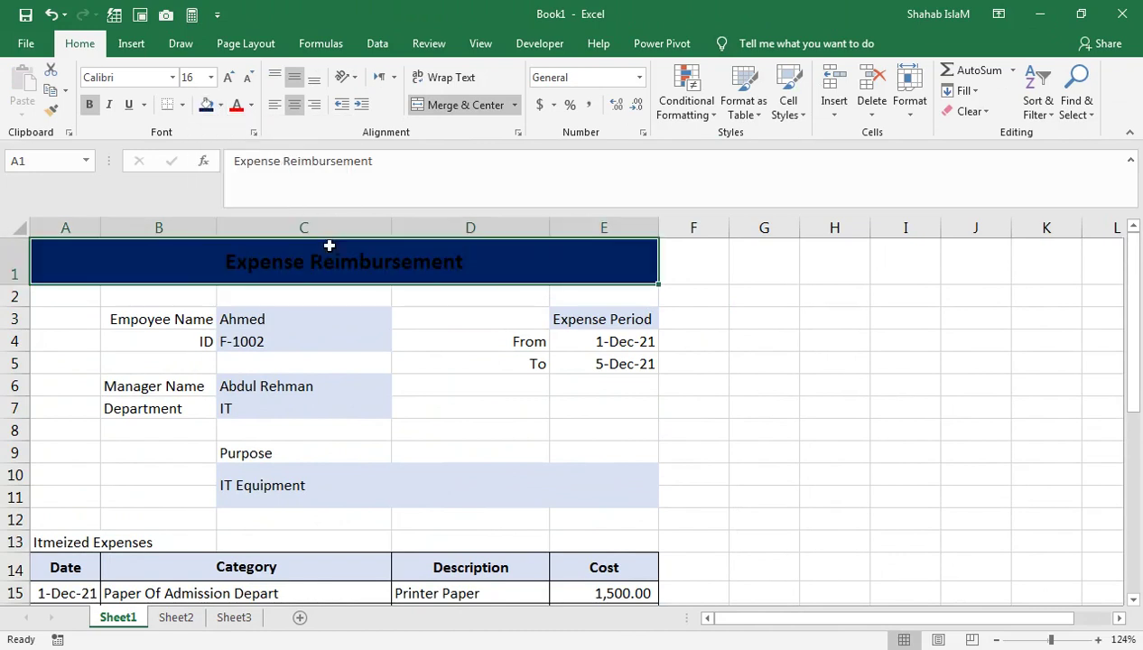
left_click(253, 106)
left_click(238, 164)
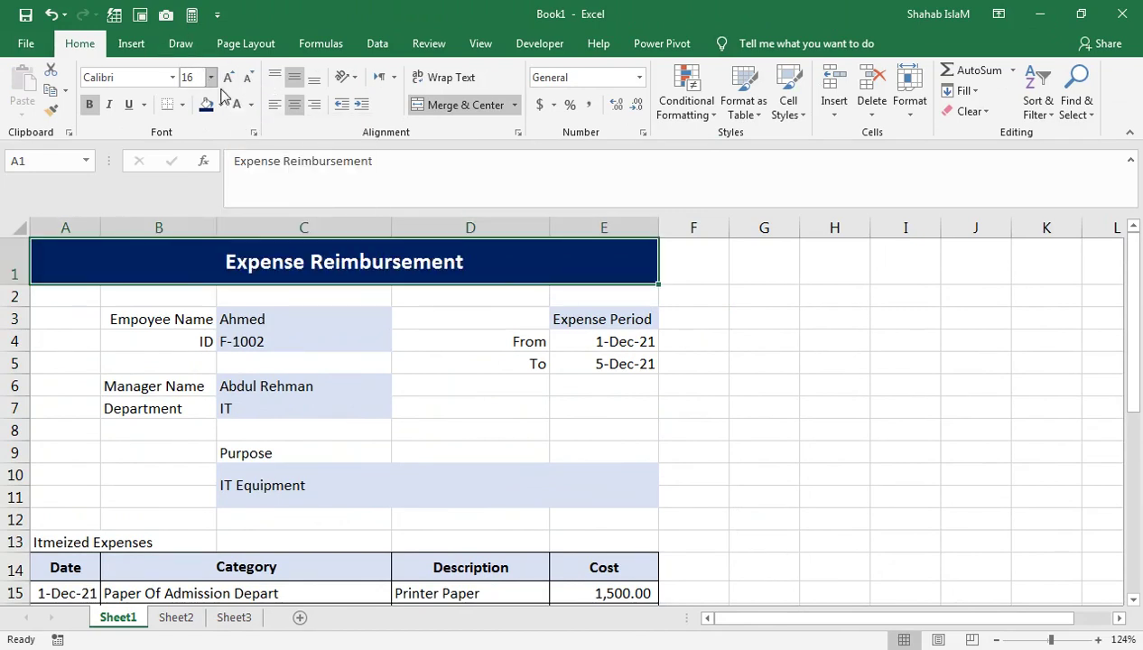
Increase the font size of the Expense Reimbursement title to 24.
left_click(225, 81)
left_click(225, 80)
left_click(225, 80)
left_click(224, 80)
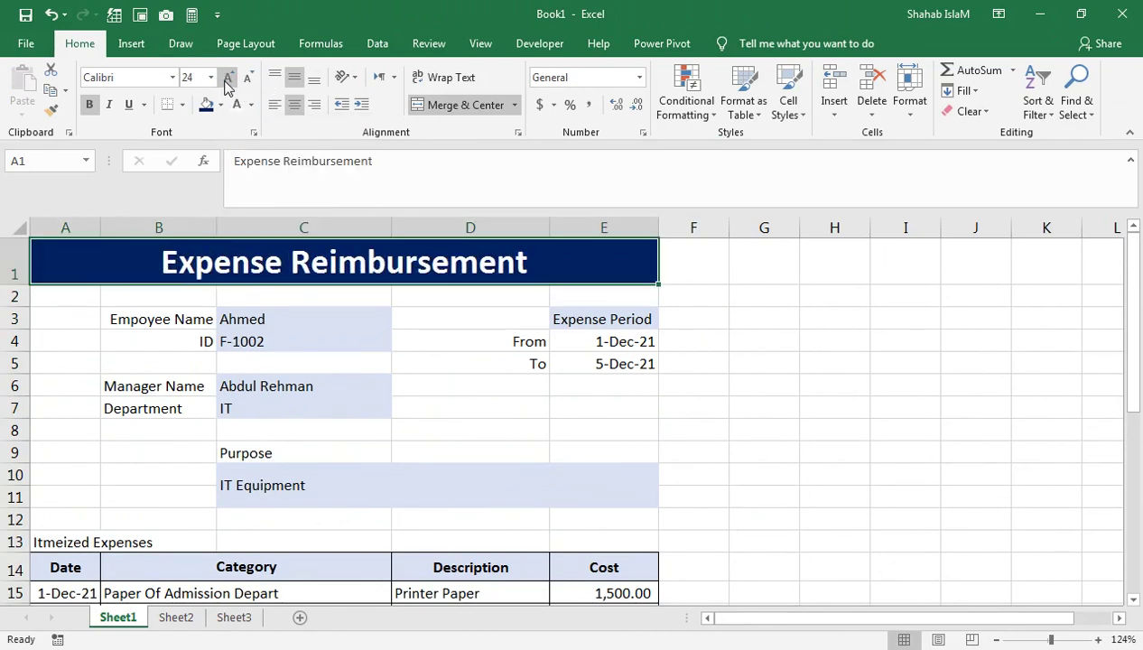
Hide the worksheet gridlines and check the form's layout in the print preview.
left_click(492, 47)
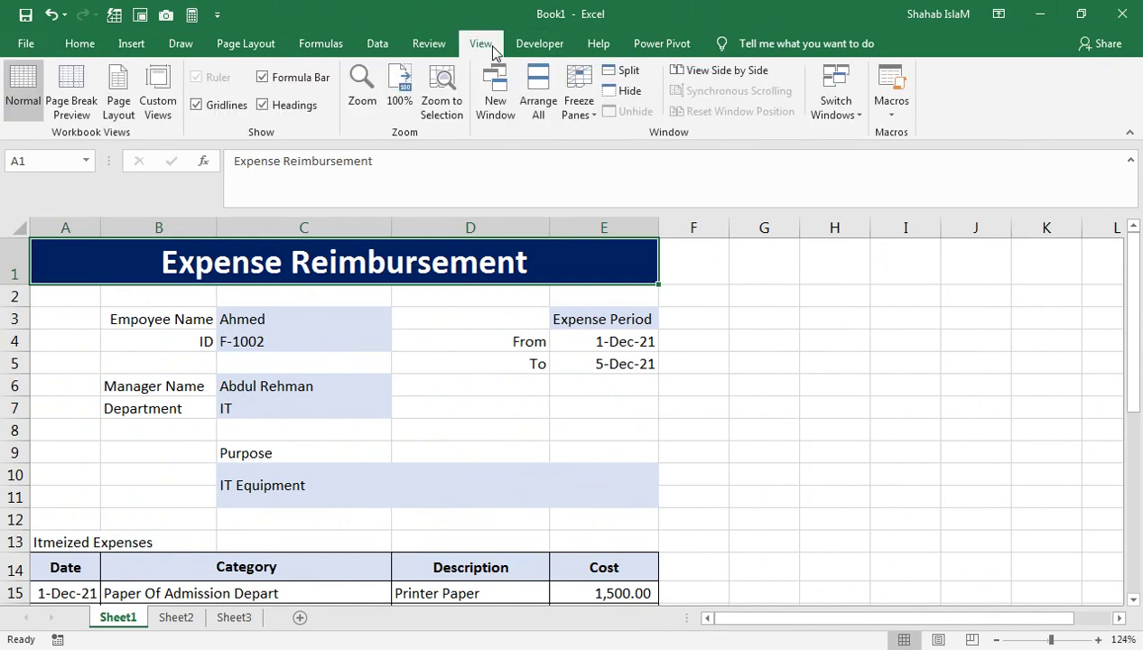
left_click(738, 390)
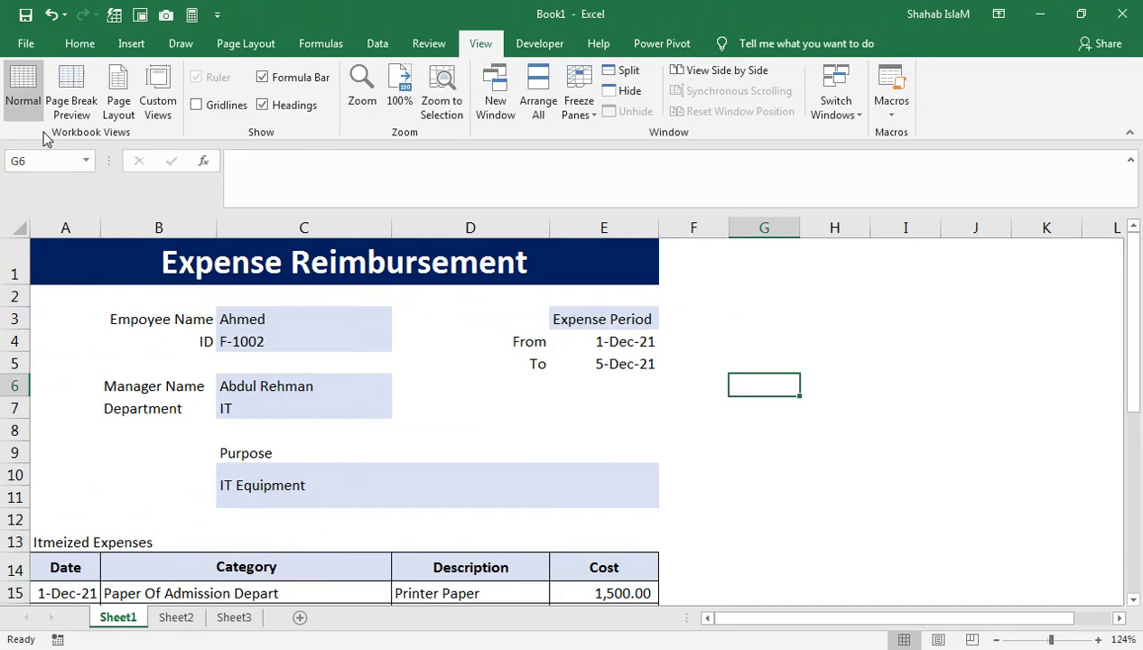
left_click(29, 43)
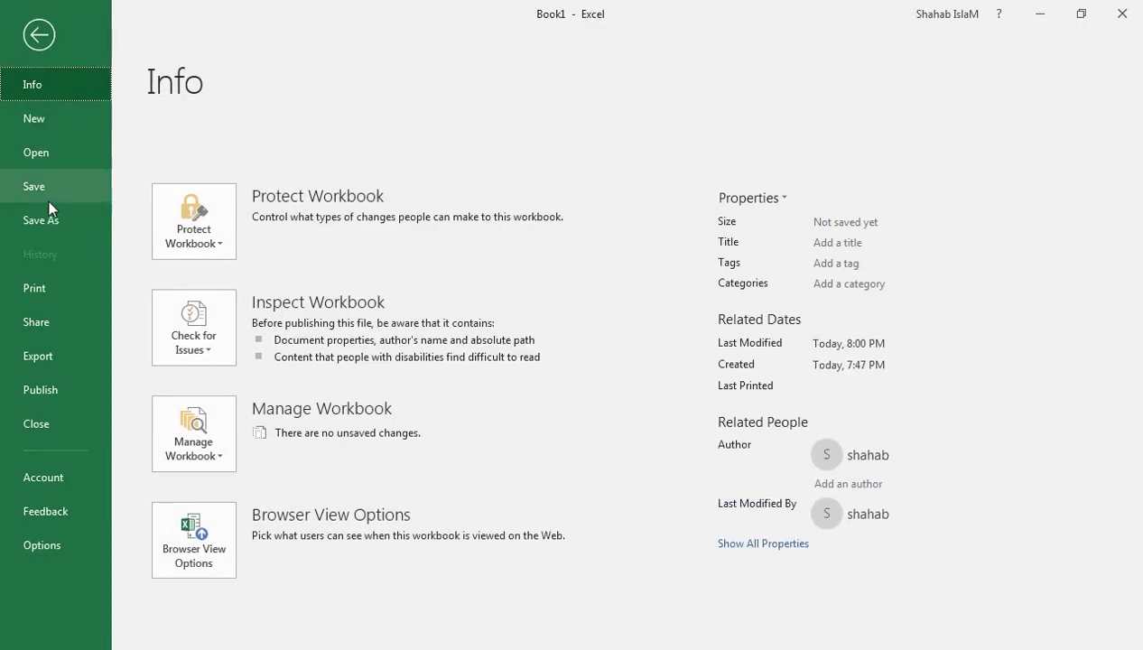
left_click(68, 281)
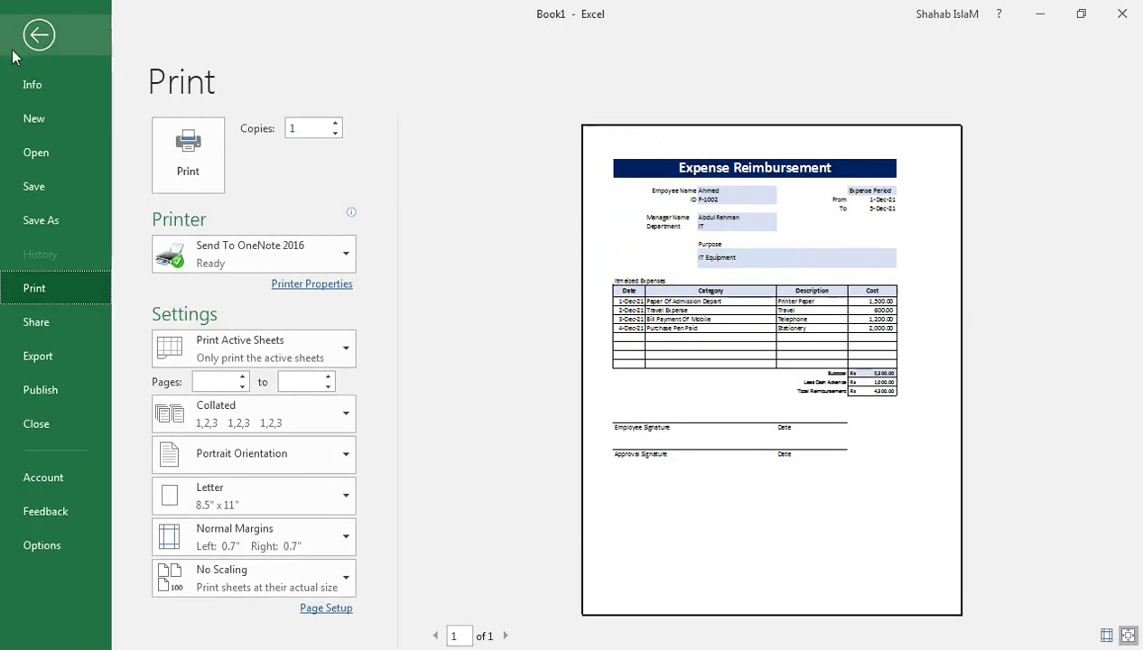
left_click(27, 34)
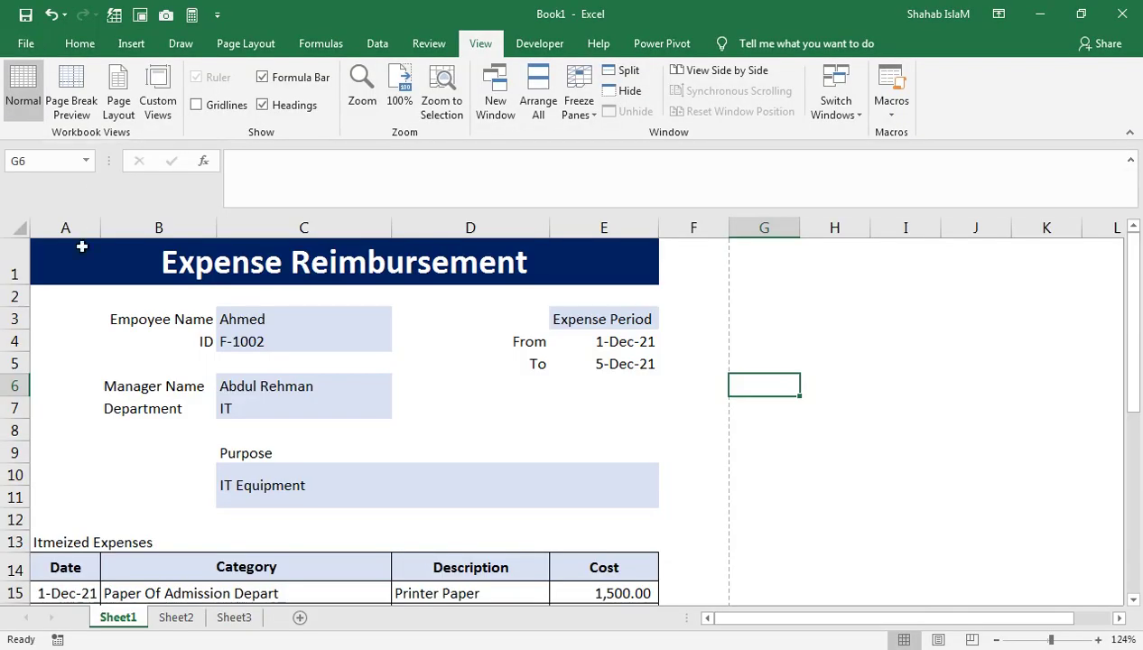
Increase the heights of title row 1 and table header row 14.
left_click_drag(12, 285, 14, 305)
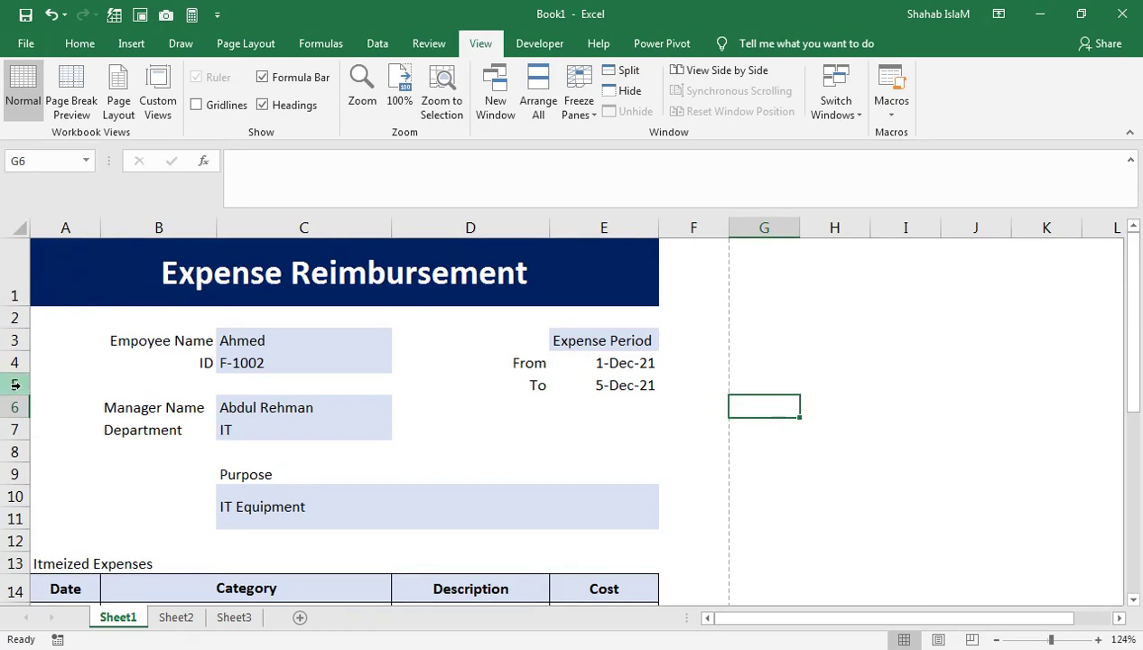
left_click_drag(373, 557, 374, 584)
left_click_drag(52, 377, 74, 404)
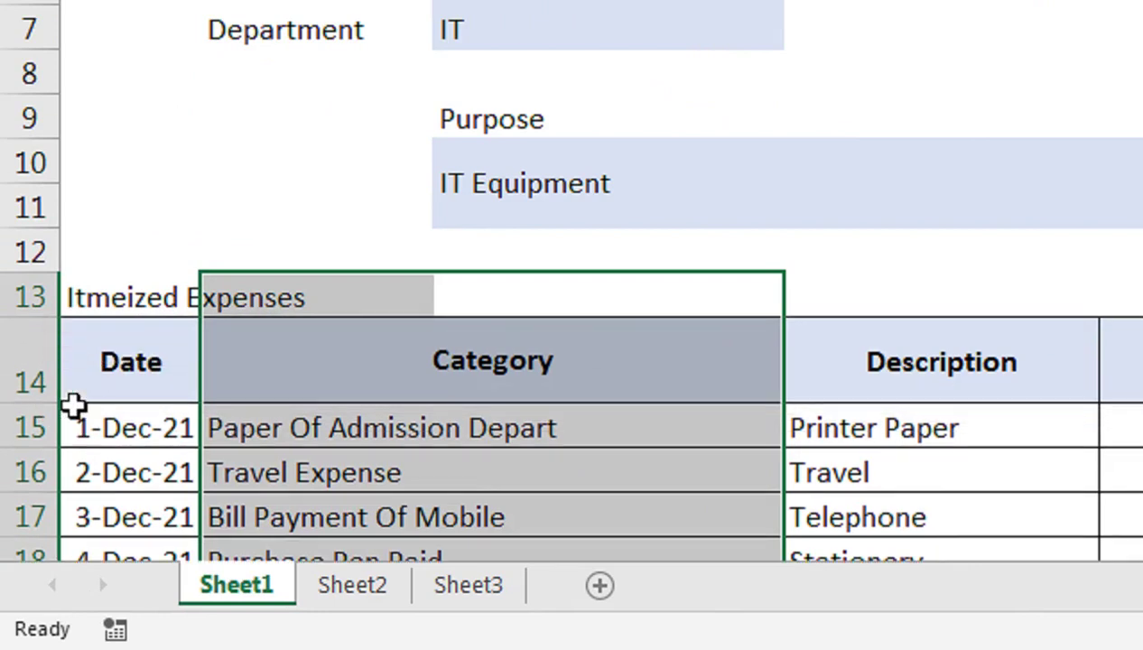
left_click(244, 424)
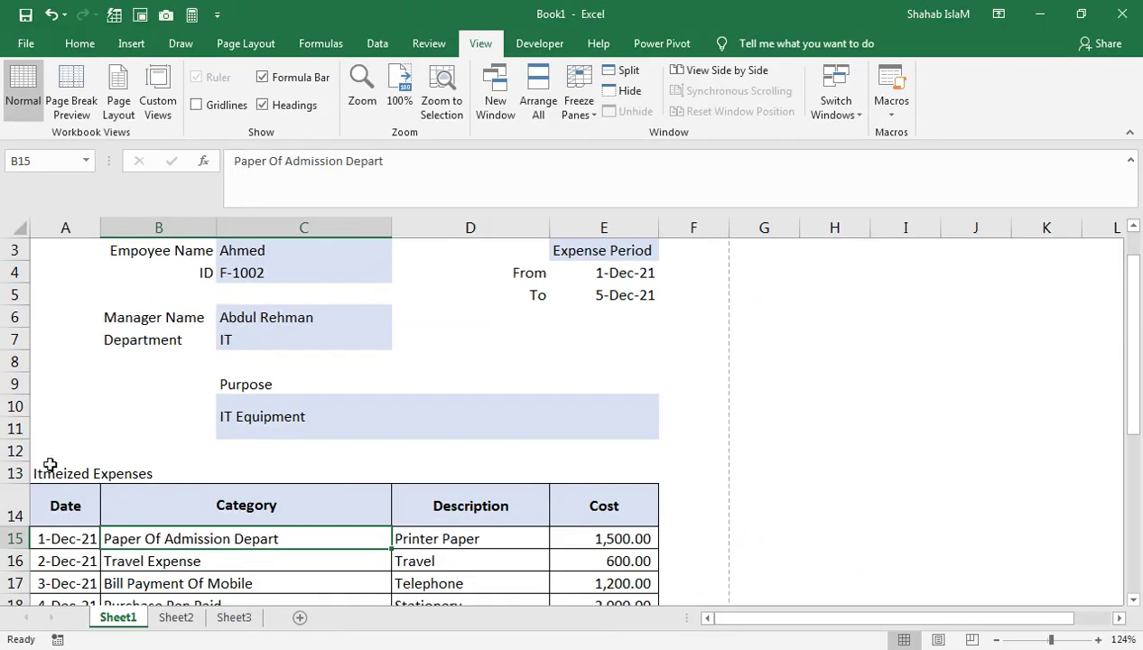
left_click(50, 465)
left_click_drag(191, 538, 356, 424)
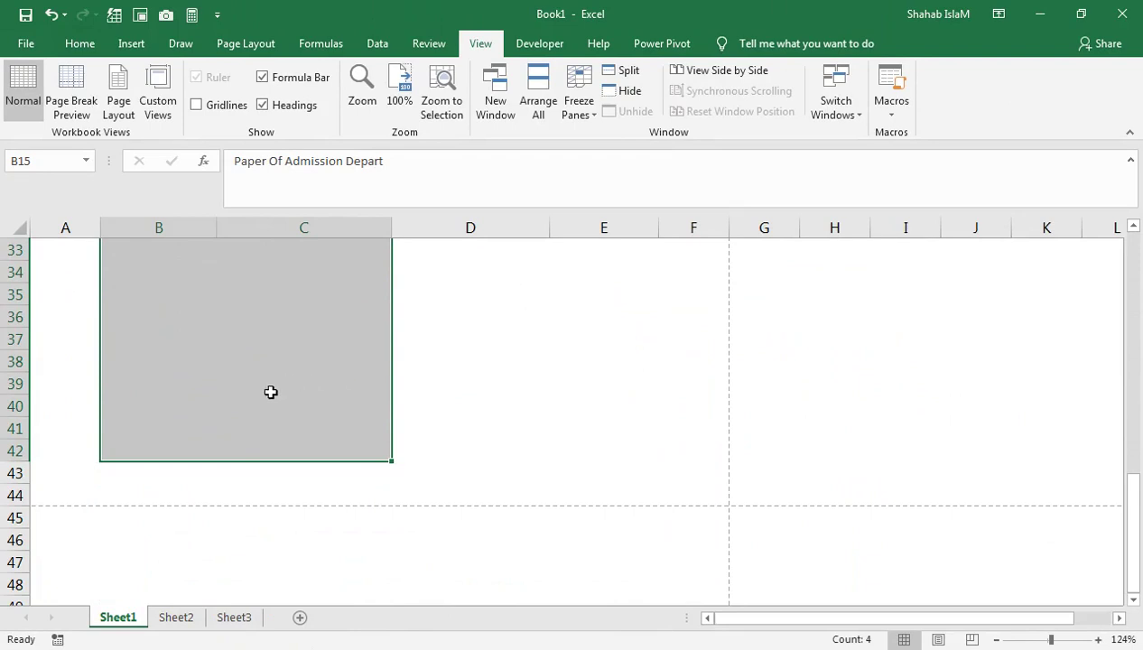
left_click_drag(439, 353, 154, 272)
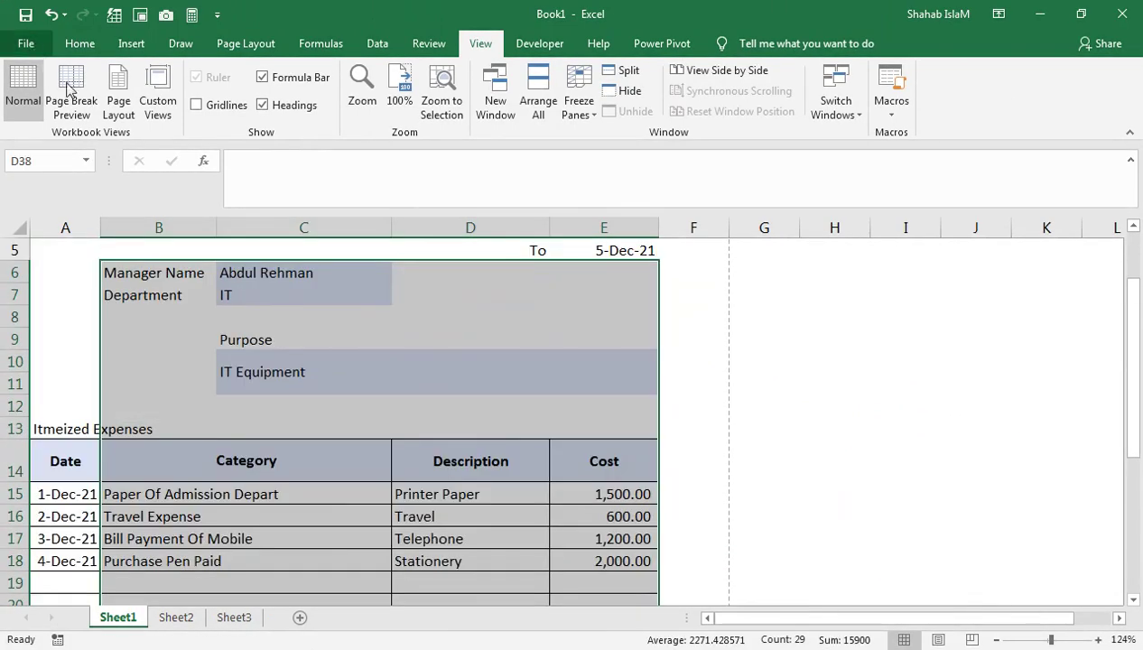
Centre the form horizontally on the printed page in the page setup margins.
left_click(25, 43)
left_click(36, 287)
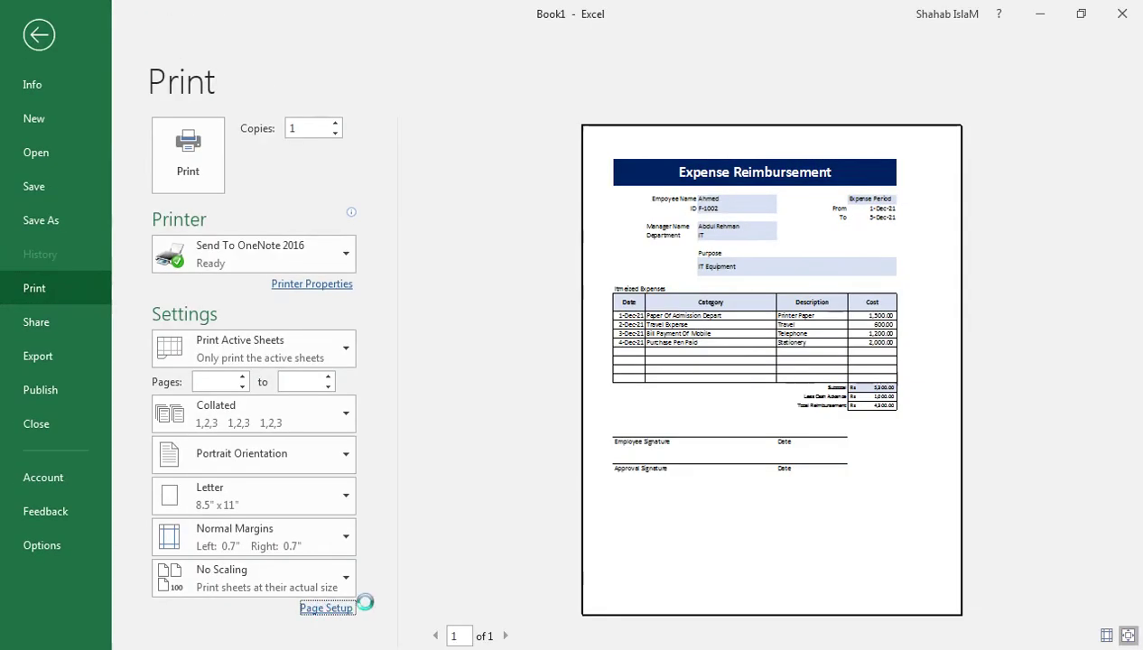
left_click(627, 568)
left_click_drag(365, 189, 268, 169)
left_click(247, 198)
left_click(209, 448)
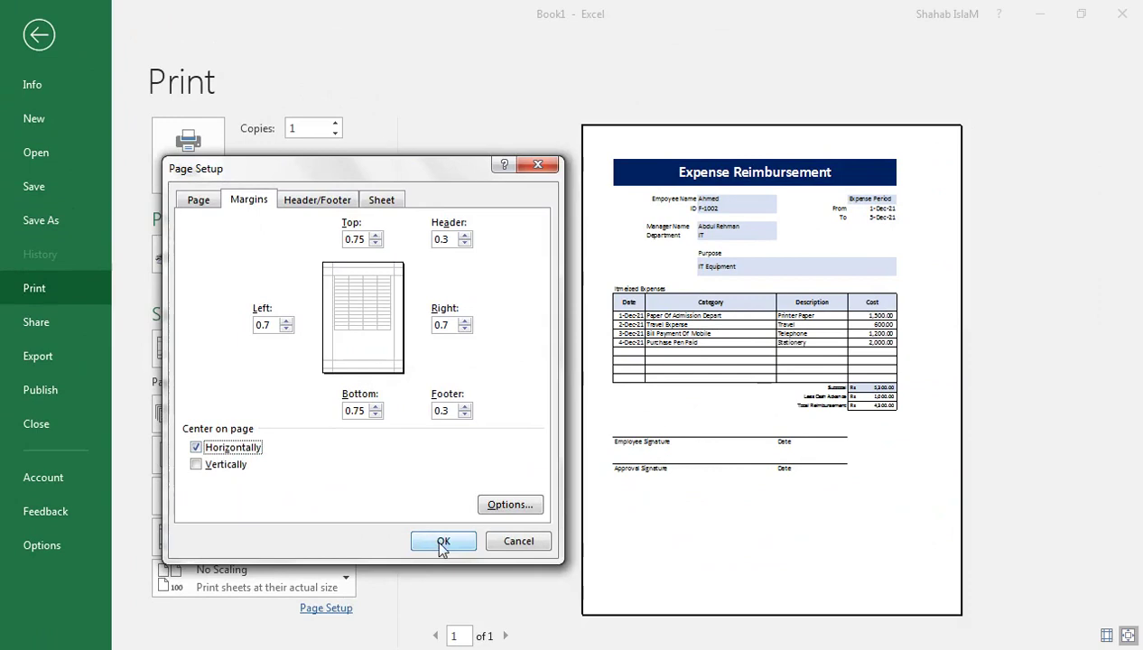
left_click(886, 539)
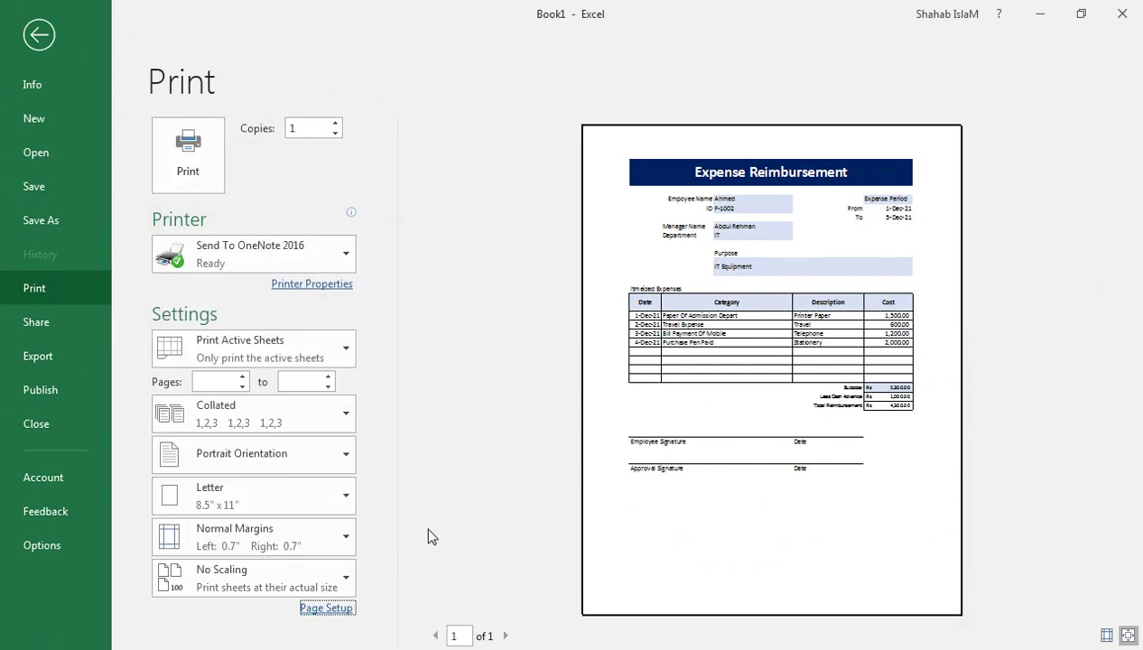
Centre the form vertically on the printed page as well.
left_click(326, 608)
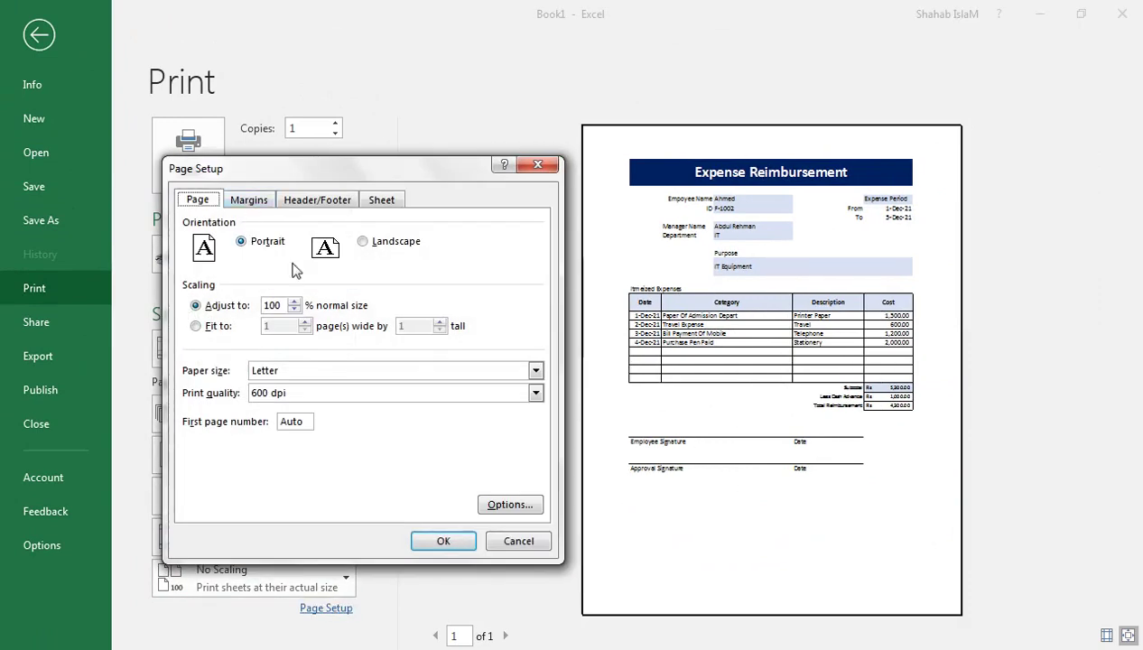
left_click(253, 201)
left_click(221, 463)
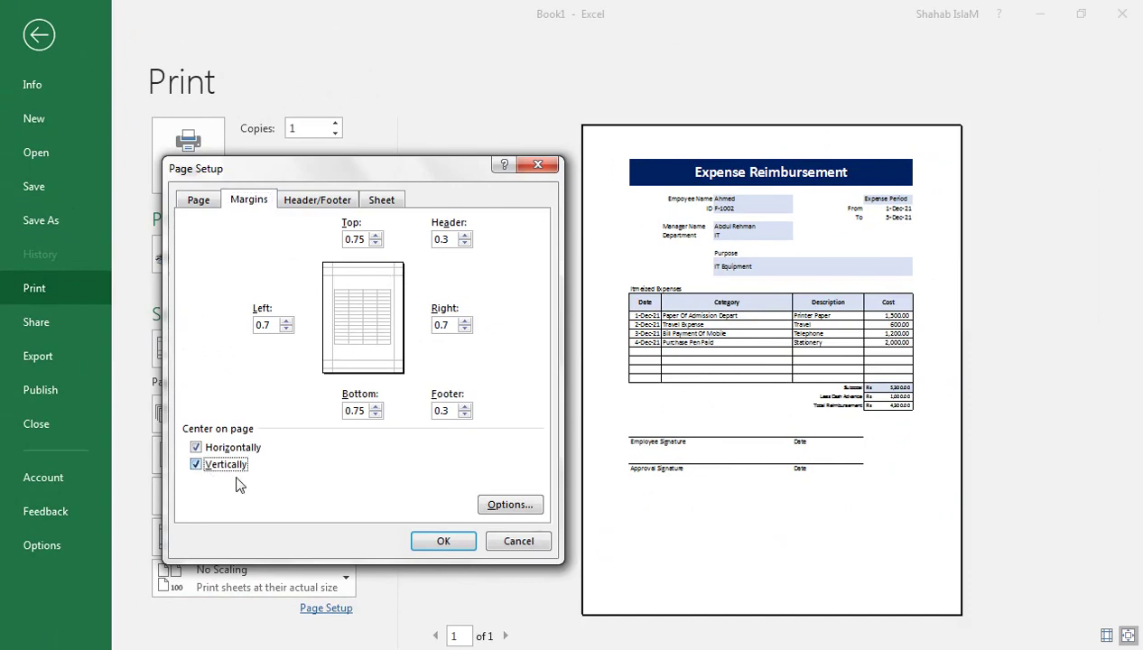
left_click(441, 540)
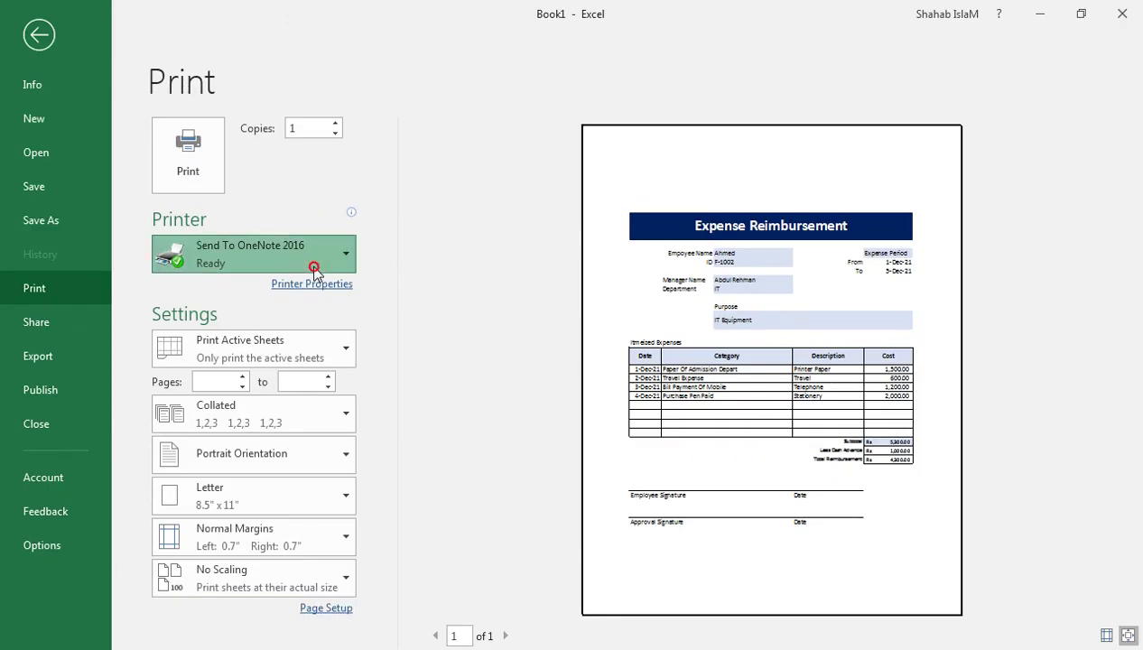
Look at the printer choices for the form and return to the worksheet.
left_click(315, 261)
left_click(309, 359)
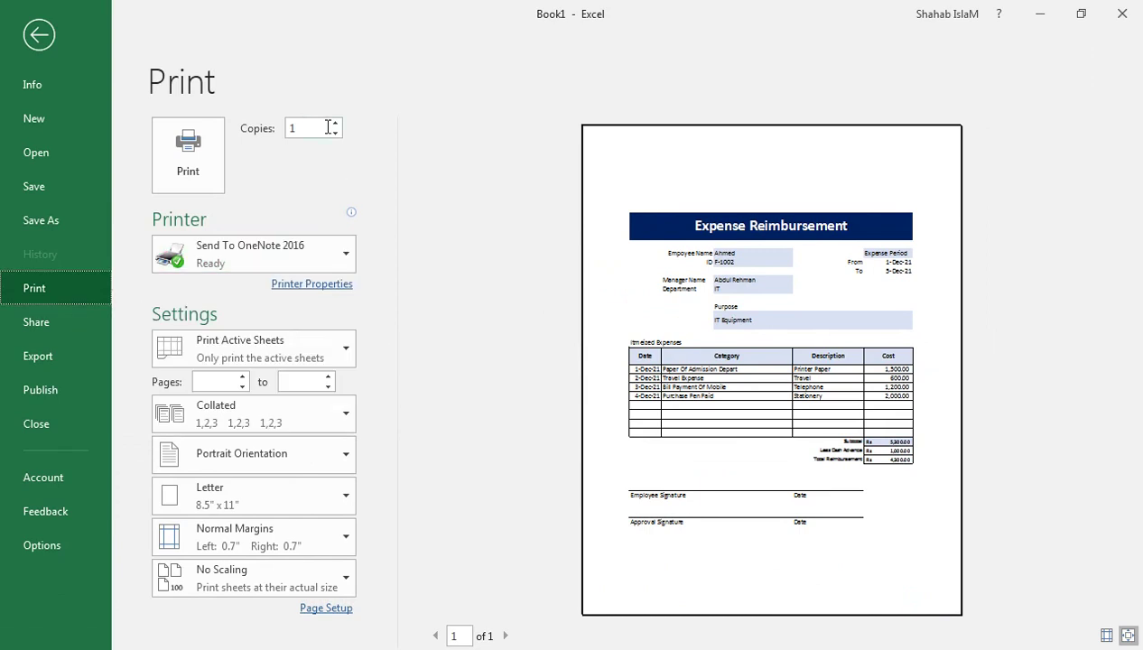
left_click(41, 36)
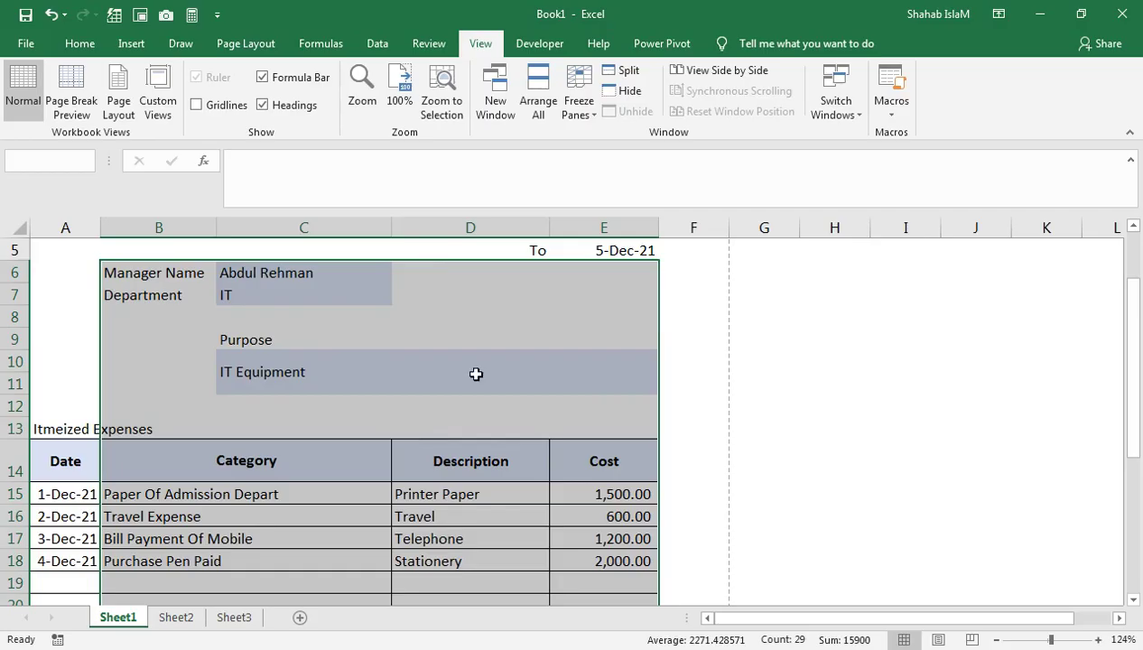
left_click(442, 371)
left_click_drag(451, 318, 470, 195)
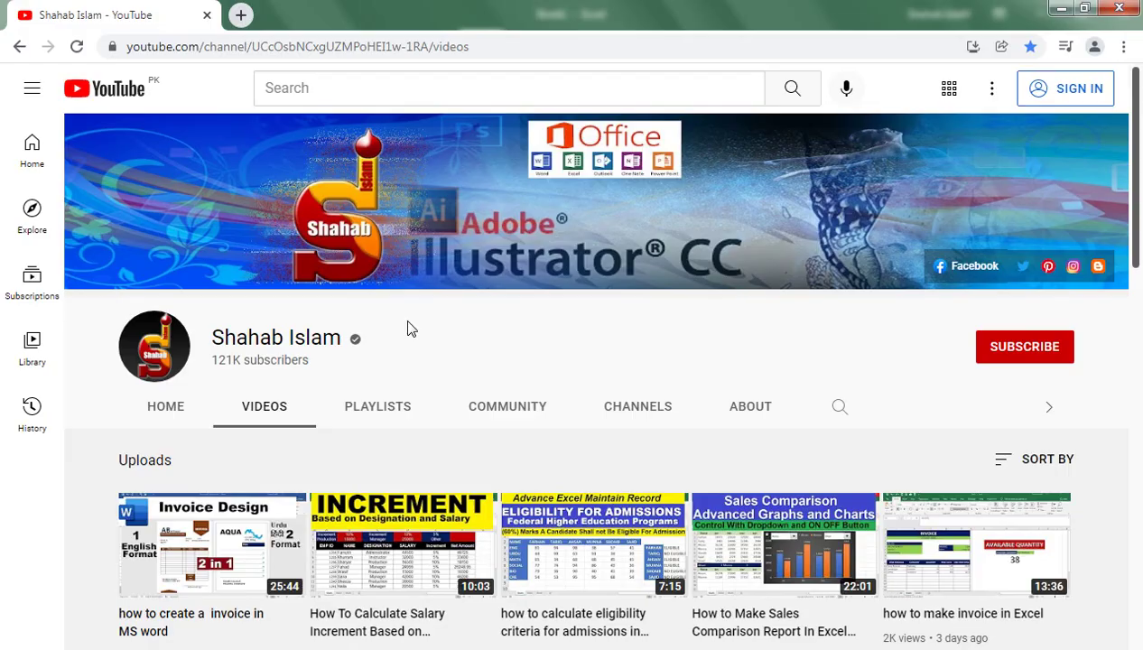